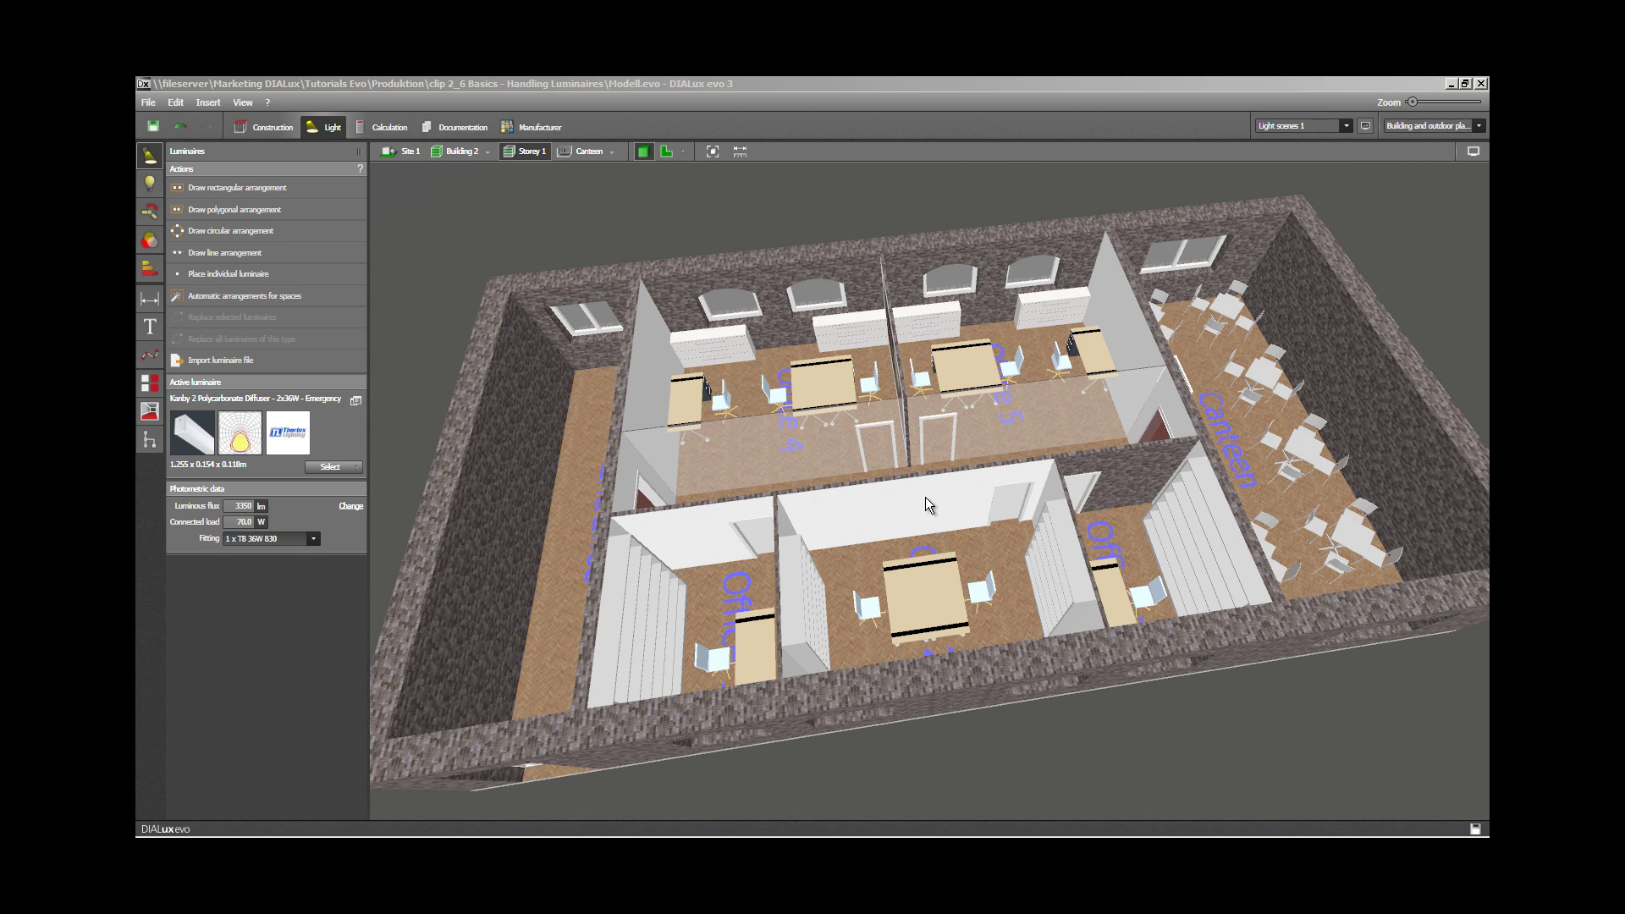
Tilt the 3D view until the office floor is seen almost top-down
mouse_move(926, 506)
right_down()
mouse_move(897, 538)
mouse_move(943, 460)
mouse_move(906, 537)
mouse_move(924, 517)
right_up()
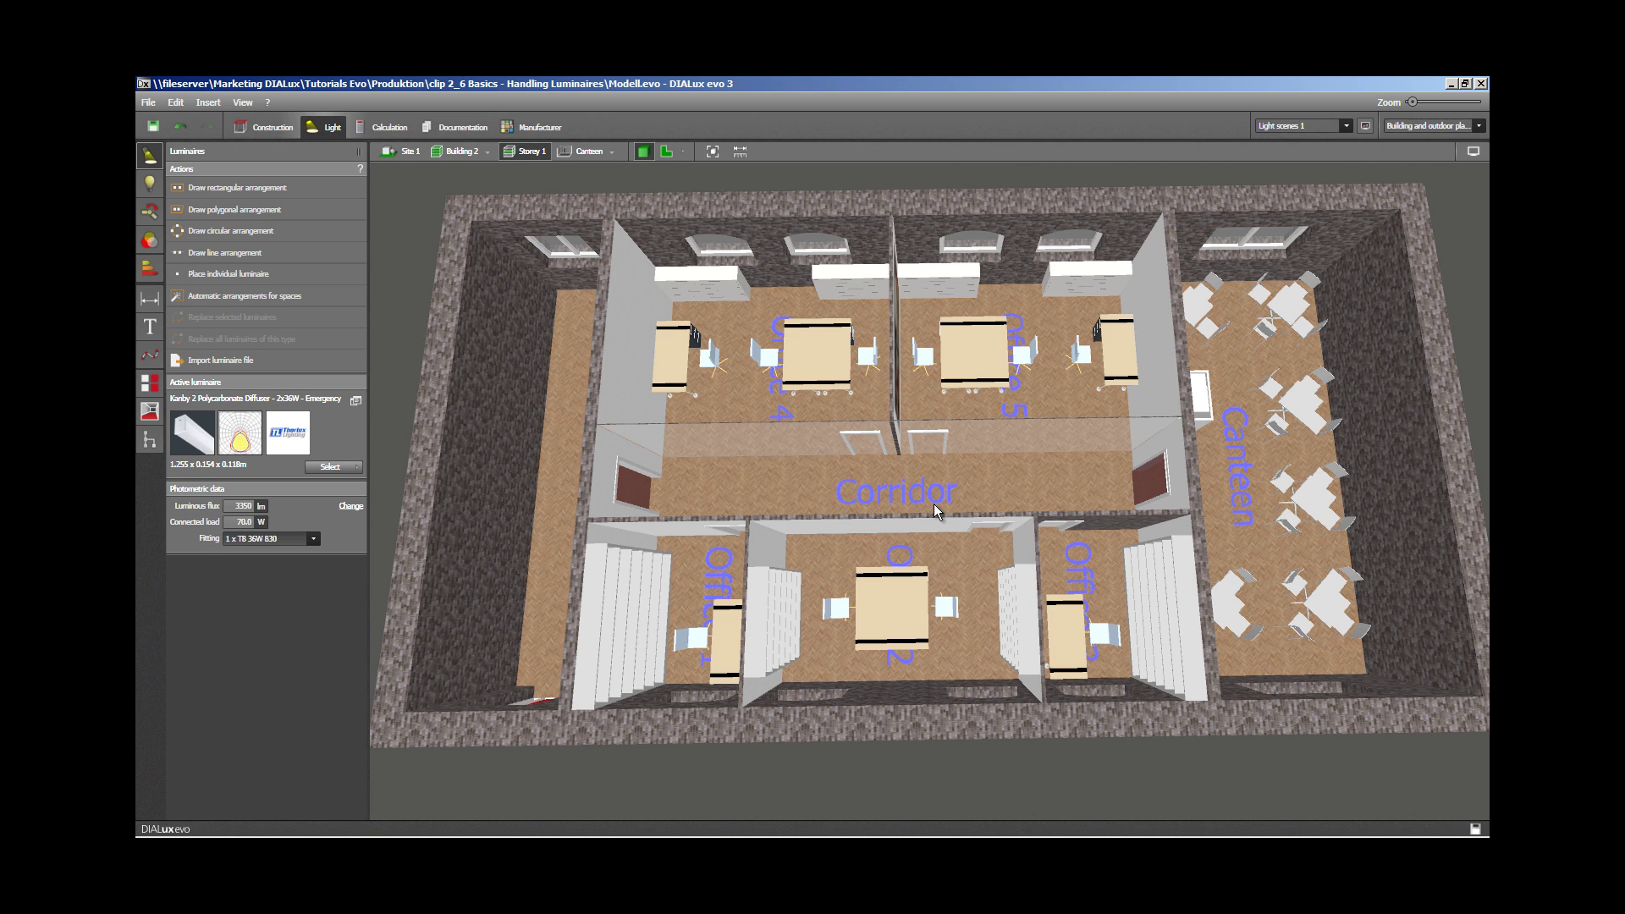
Switch to the 2D plan and place a TOIO luminaire in the Corridor beside Office 1
click(665, 153)
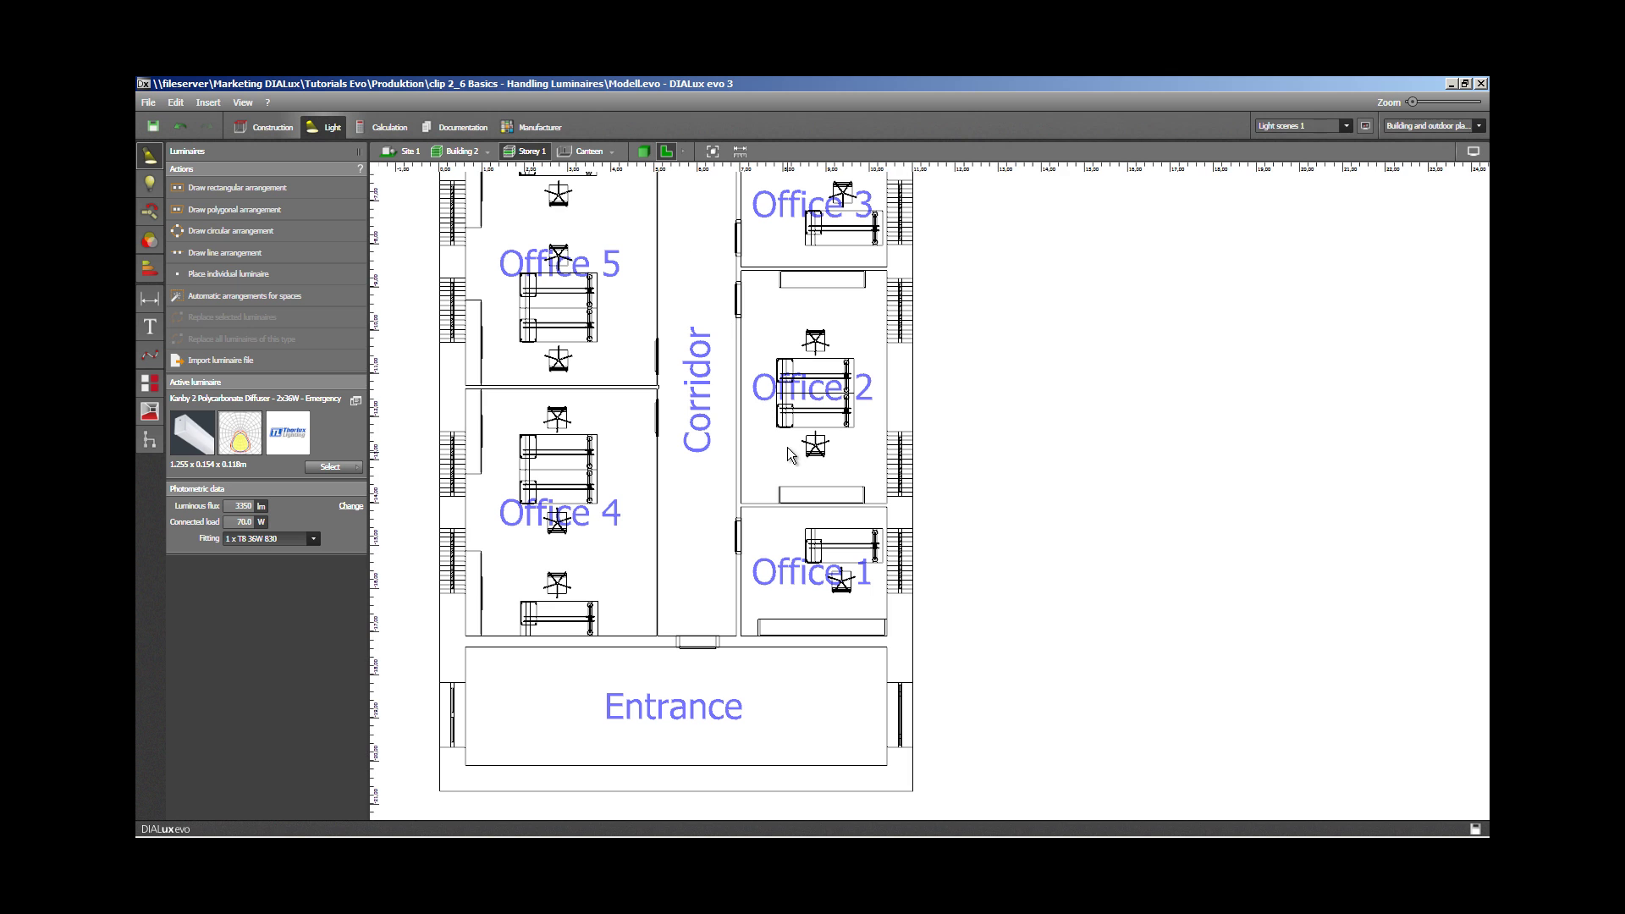
right_drag(787, 447, 825, 483)
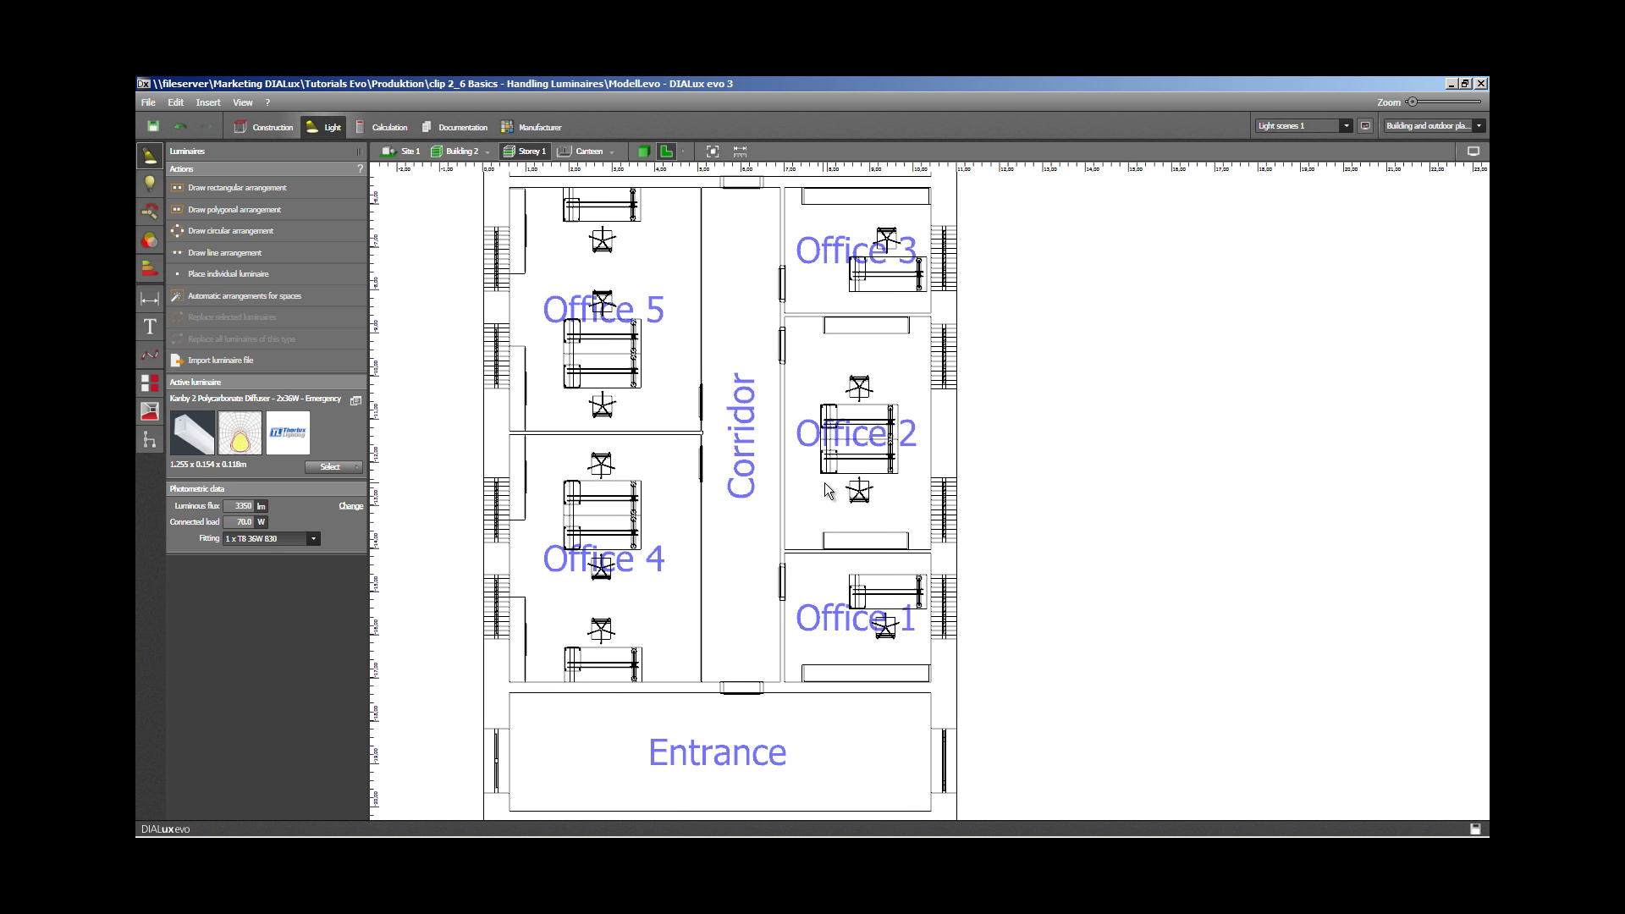
click(335, 466)
click(465, 546)
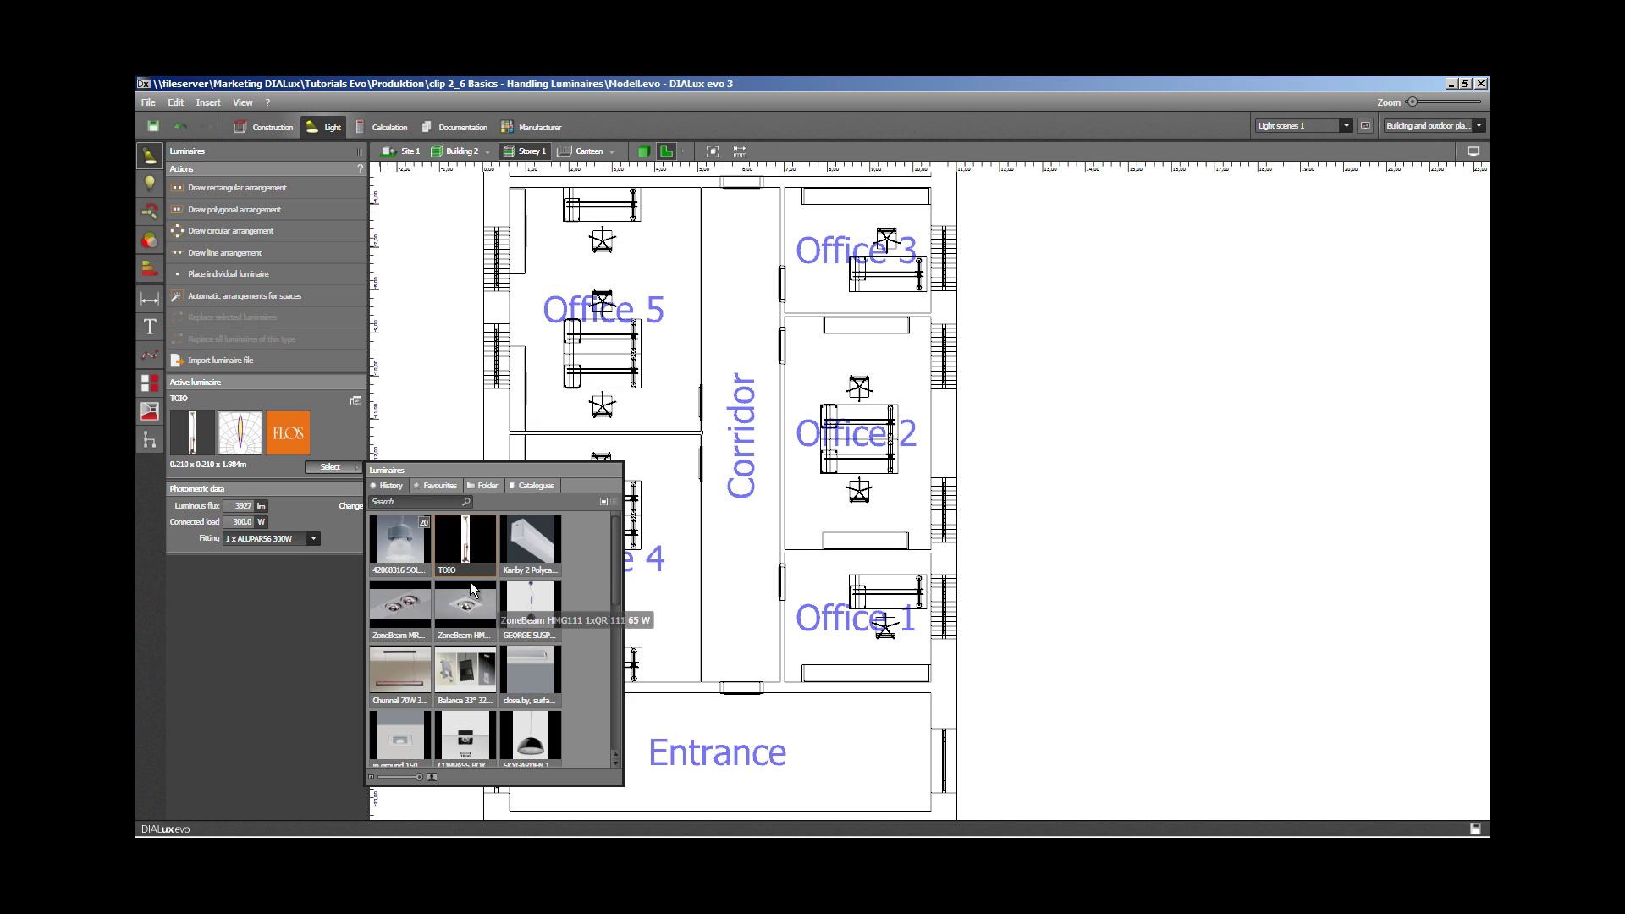
drag(193, 440, 742, 614)
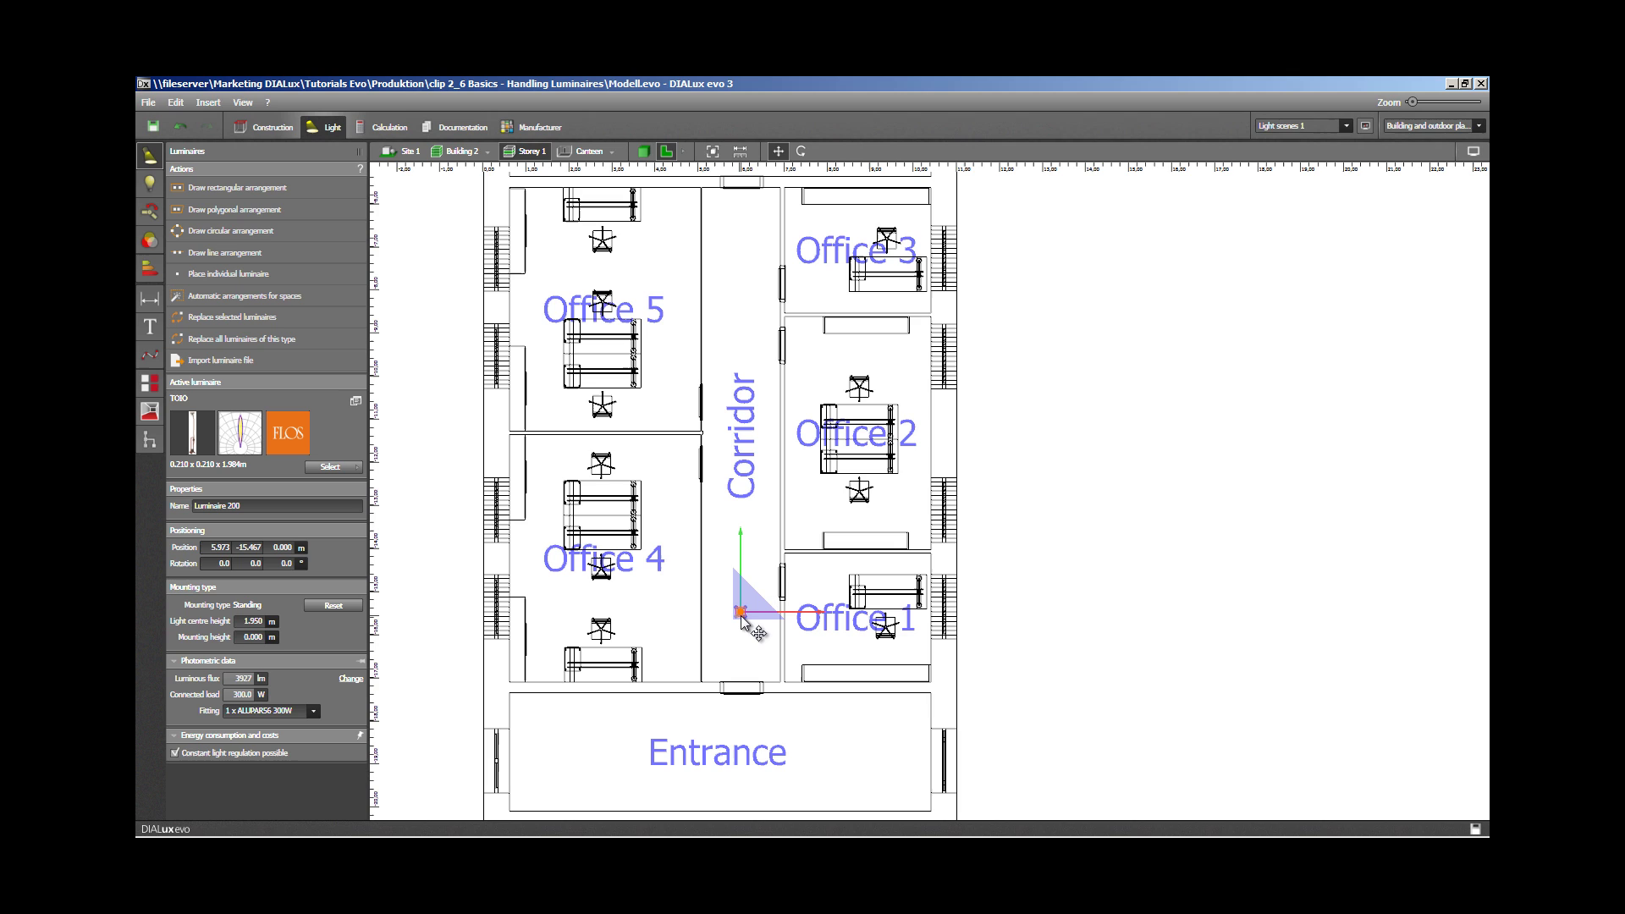
Delete the Corridor TOIO luminaire and make ZoneBeam HMG111 the active luminaire
click(738, 643)
click(739, 615)
key(Delete)
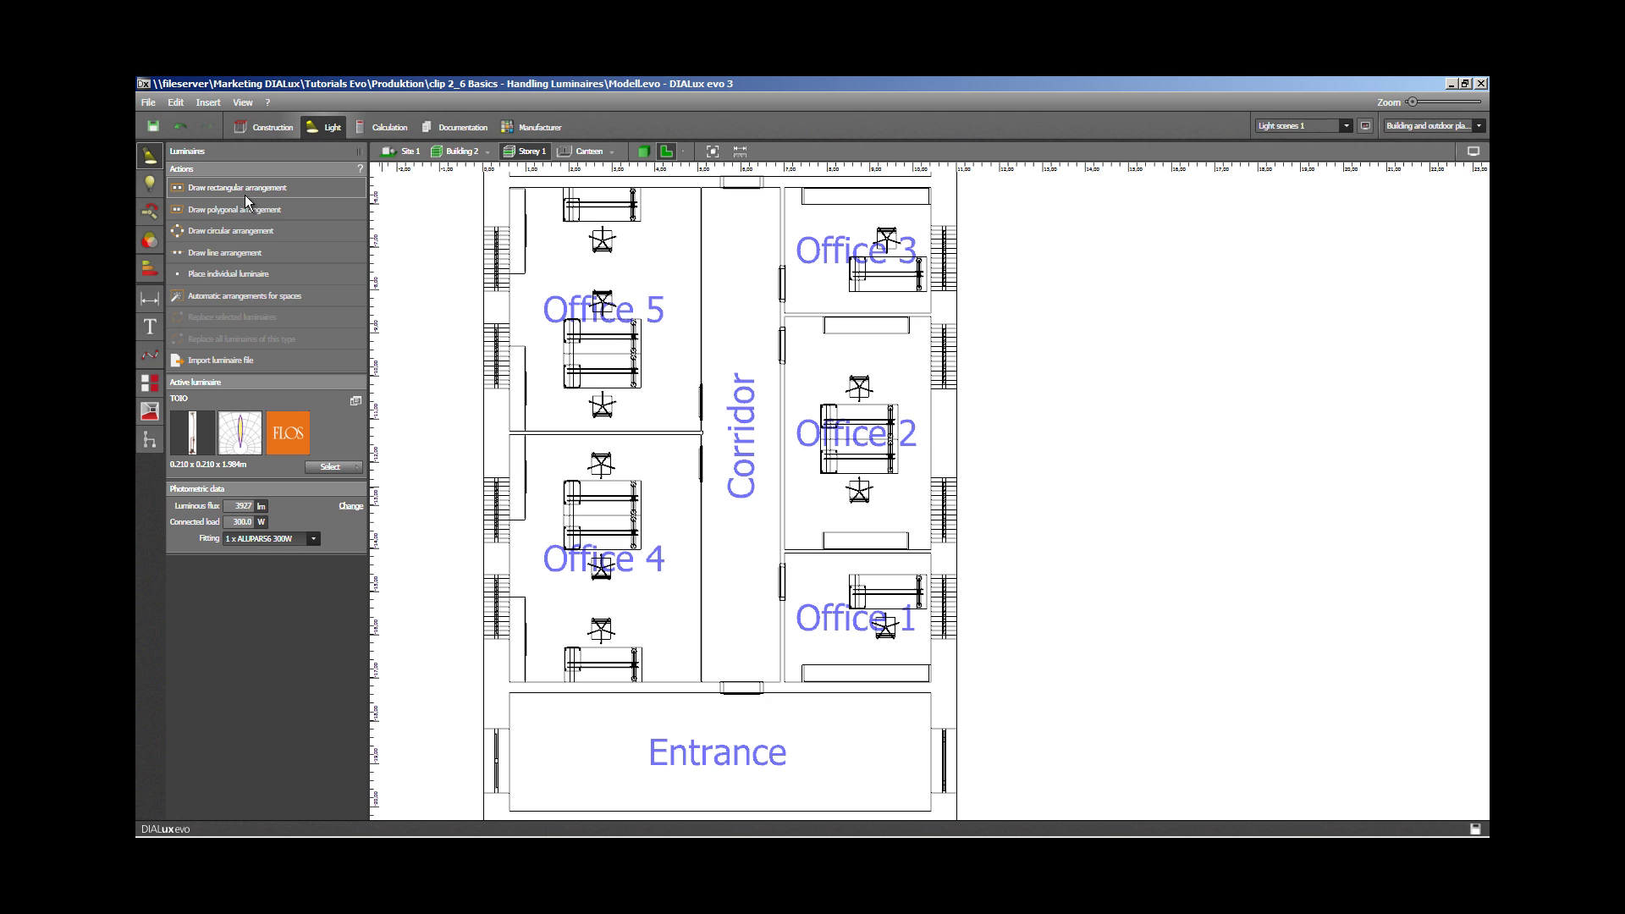
click(332, 467)
click(471, 613)
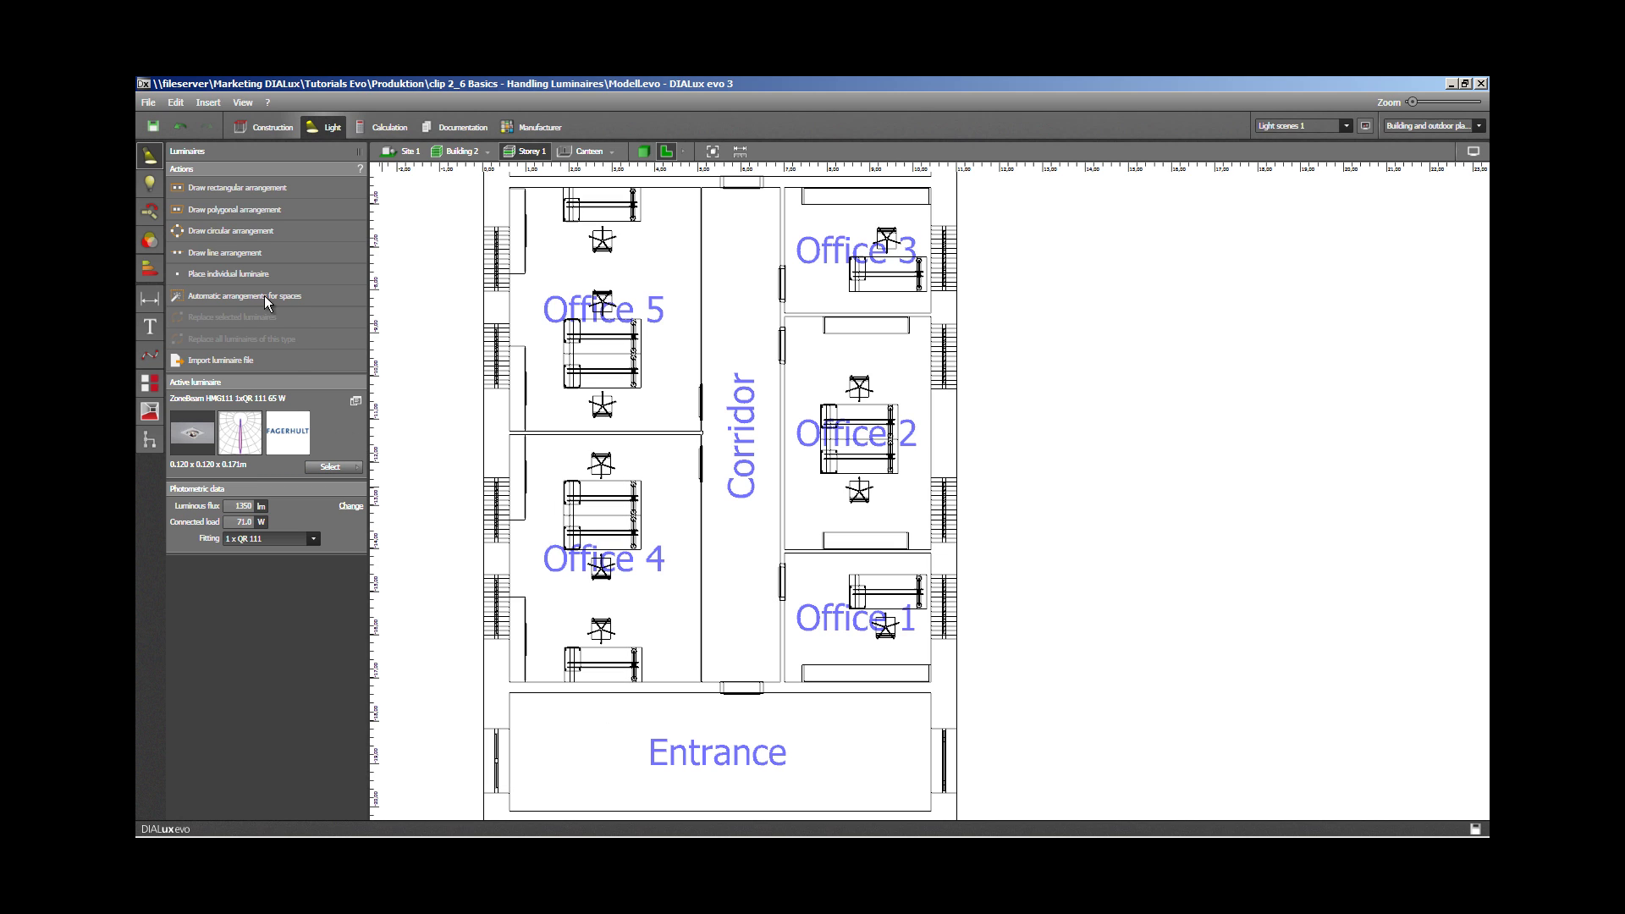
Draw a rectangular ZoneBeam arrangement spanning the Entrance
click(257, 190)
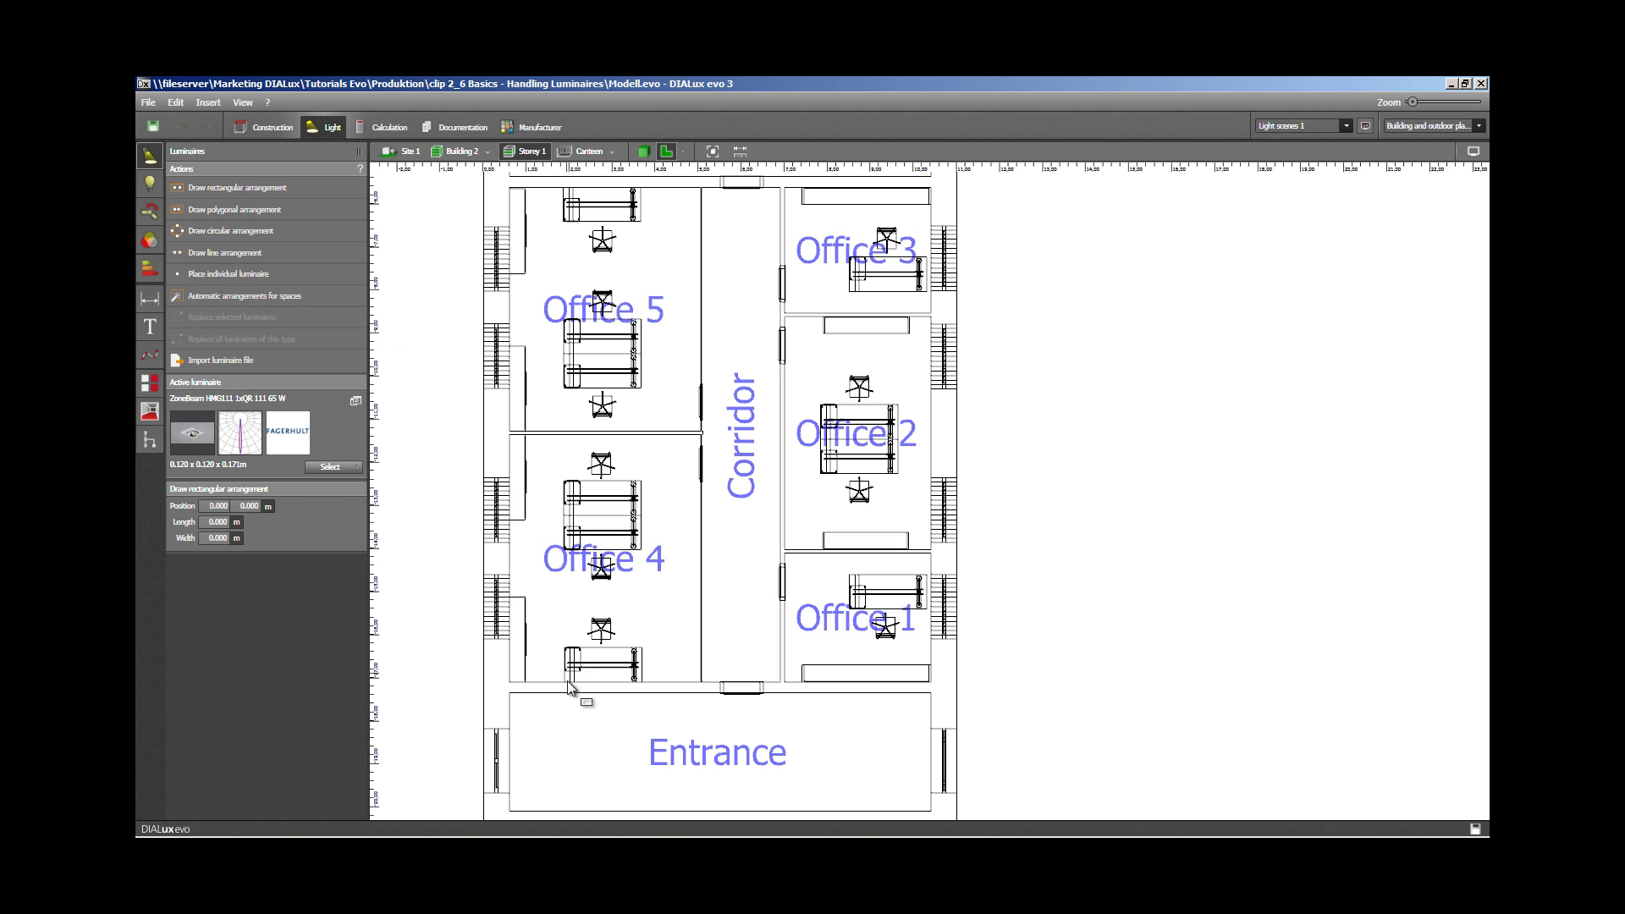
click(539, 703)
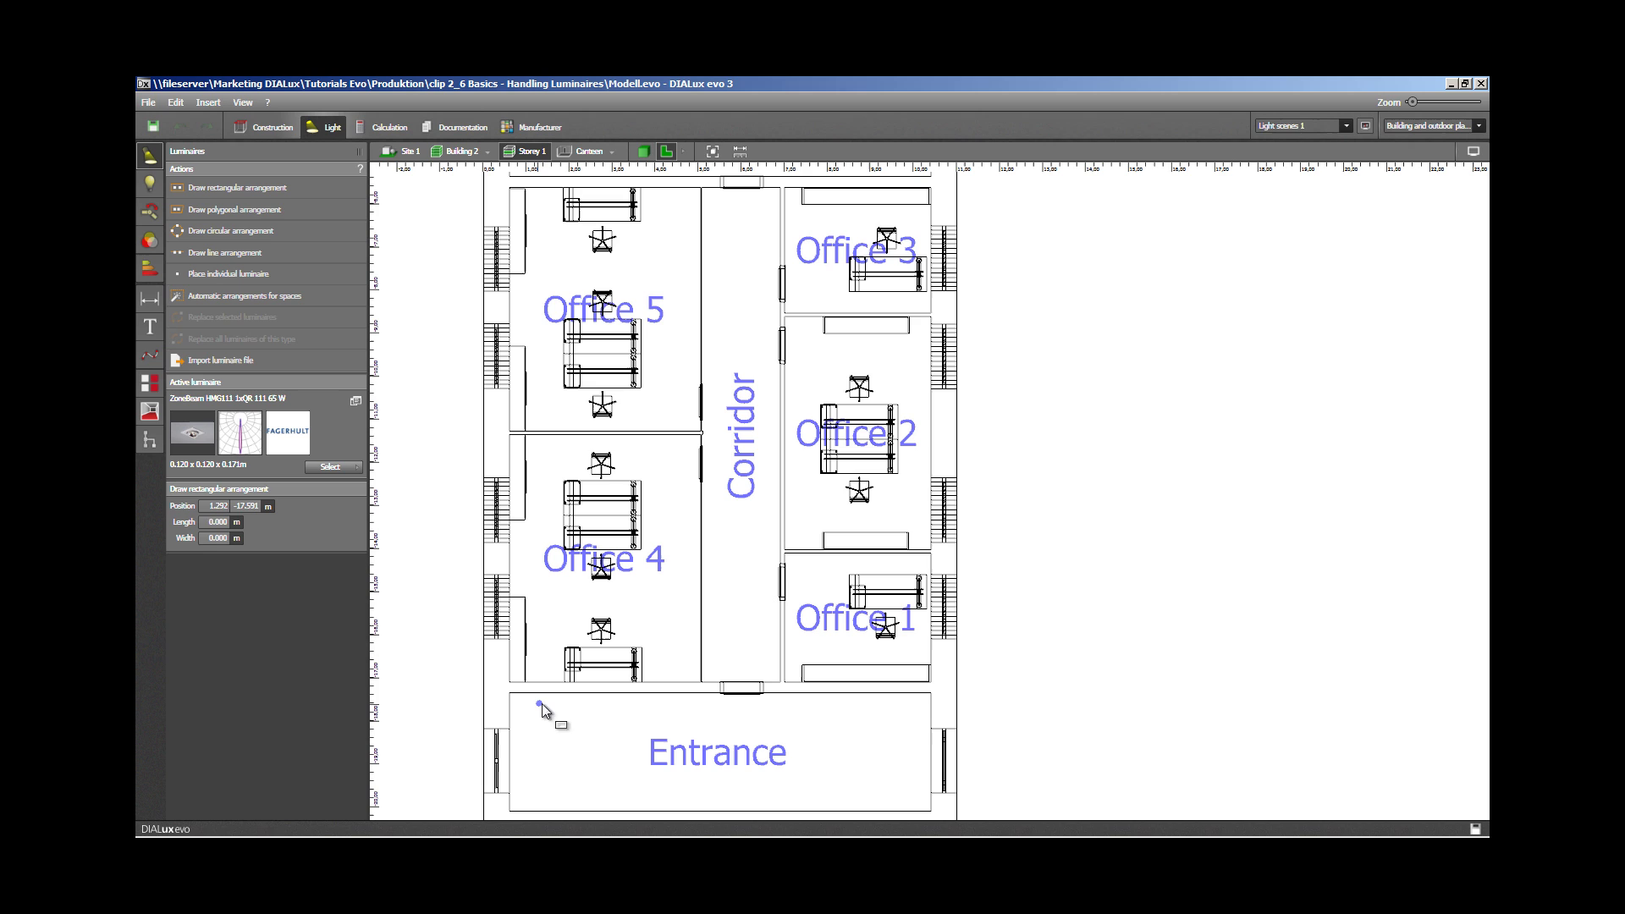
click(885, 704)
click(880, 791)
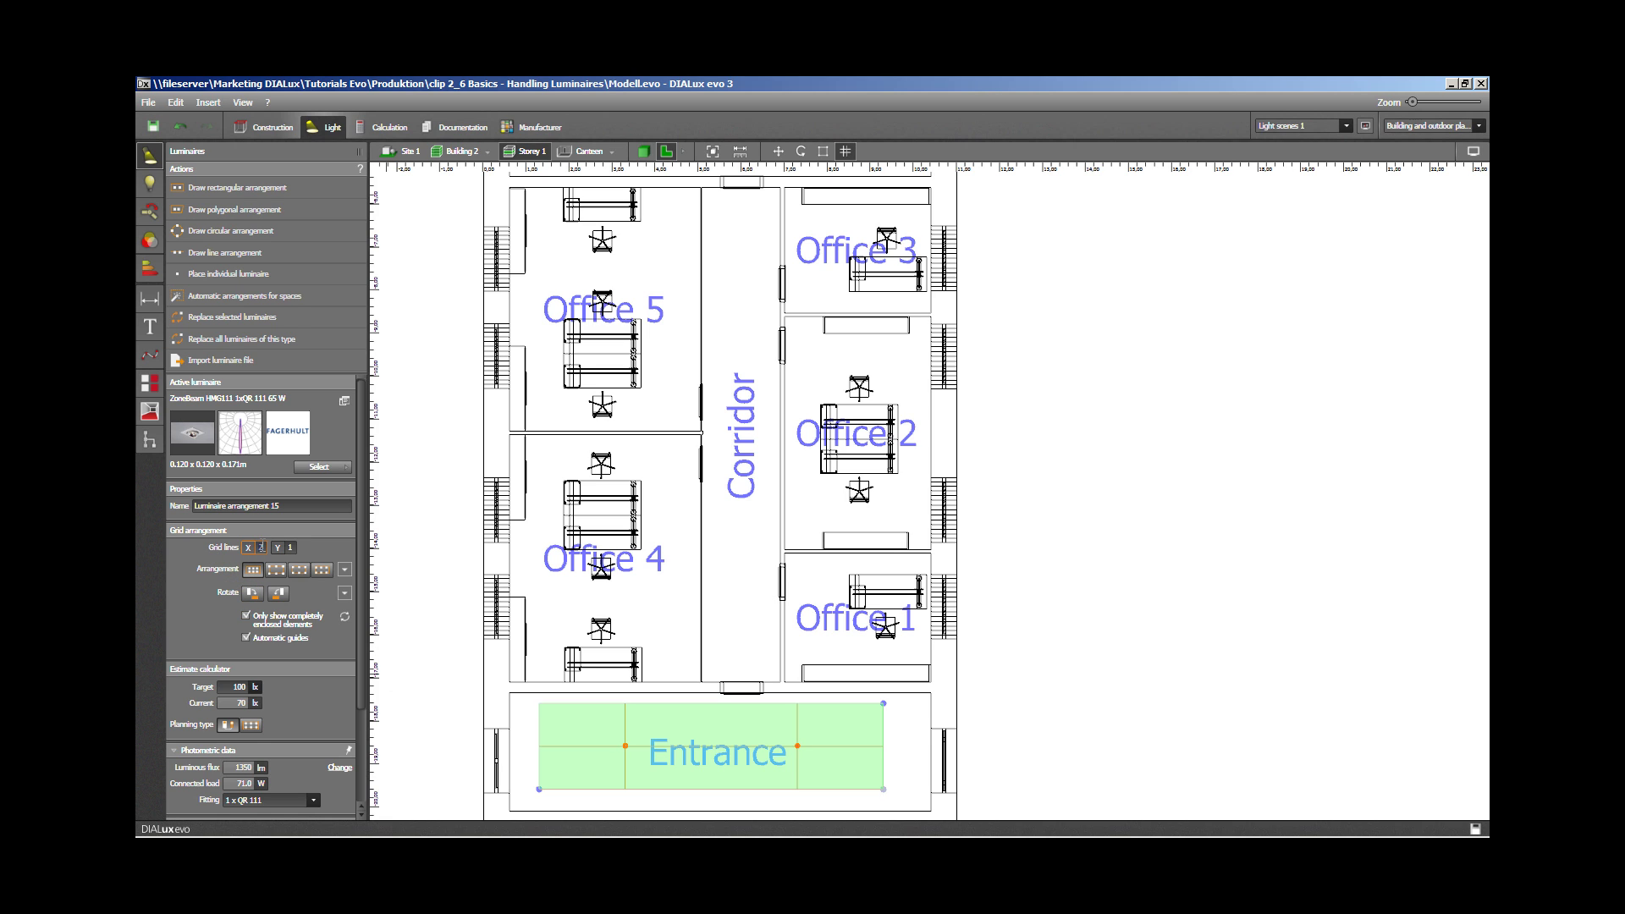
Set the Entrance arrangement to a 4 × 3 grid, then delete it
key(Tab)
text(3)
key(Return)
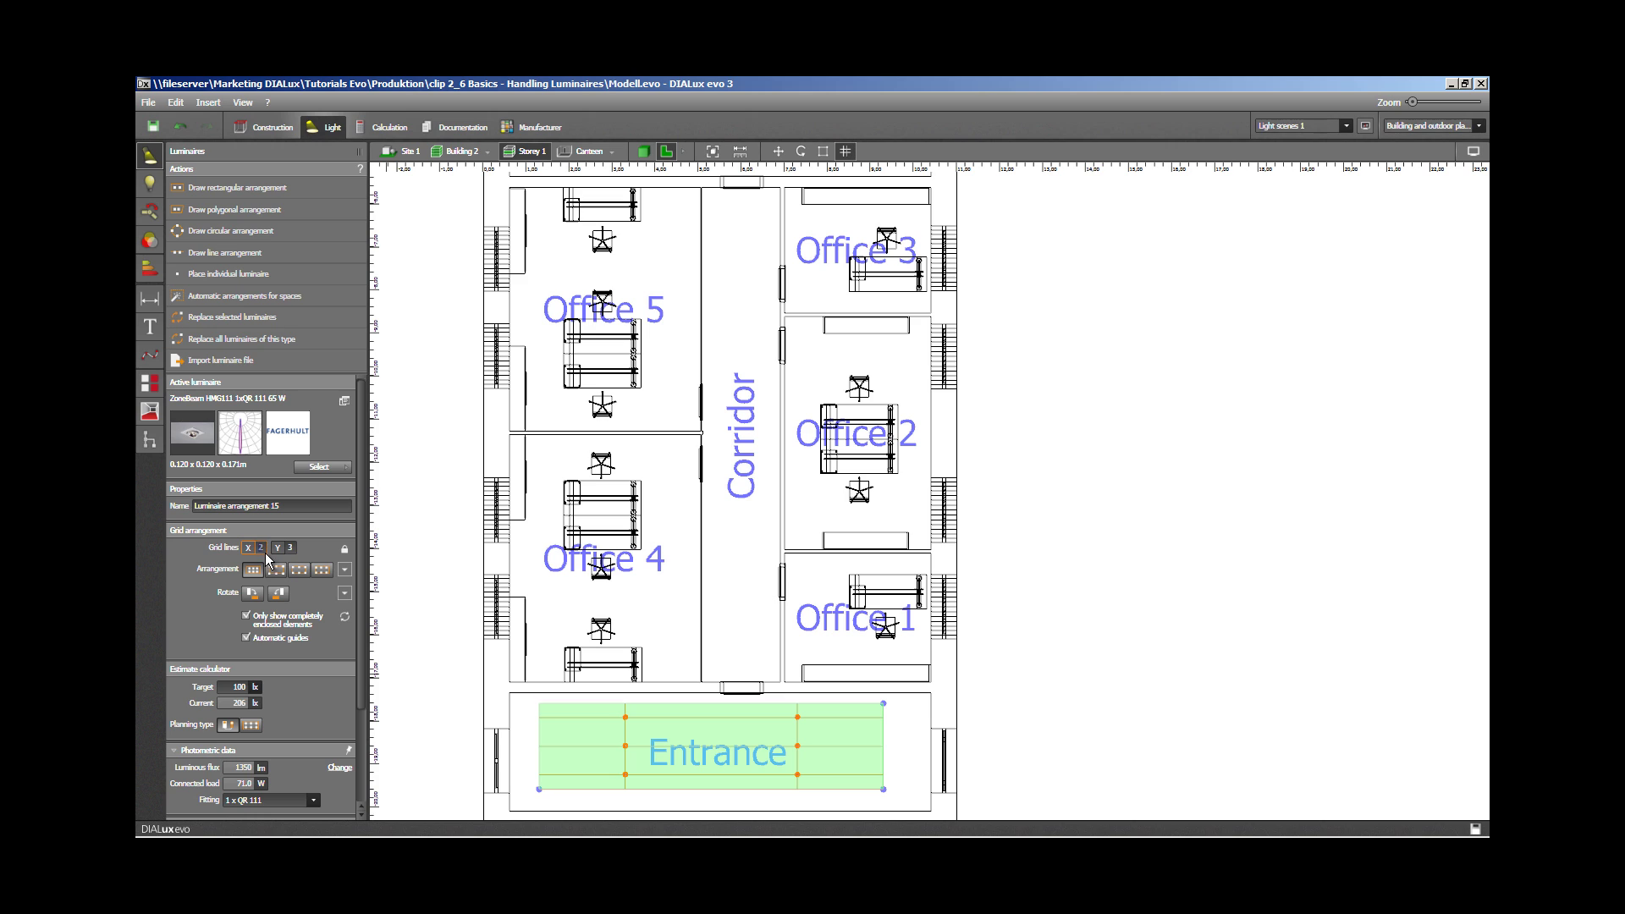
text(4)
key(Tab)
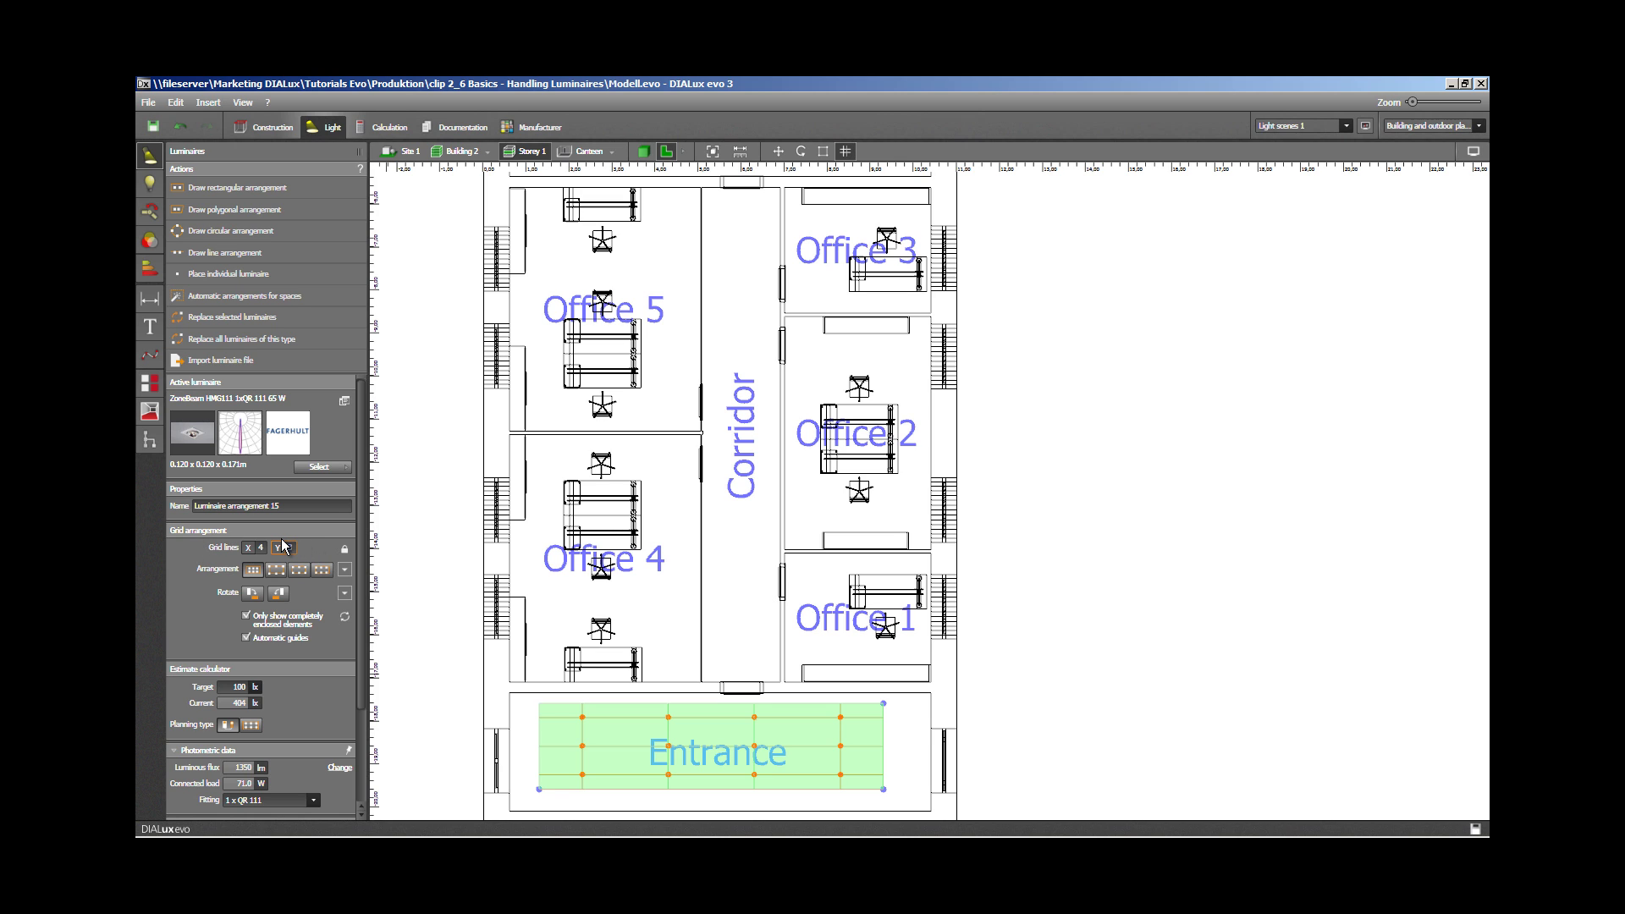
key(Delete)
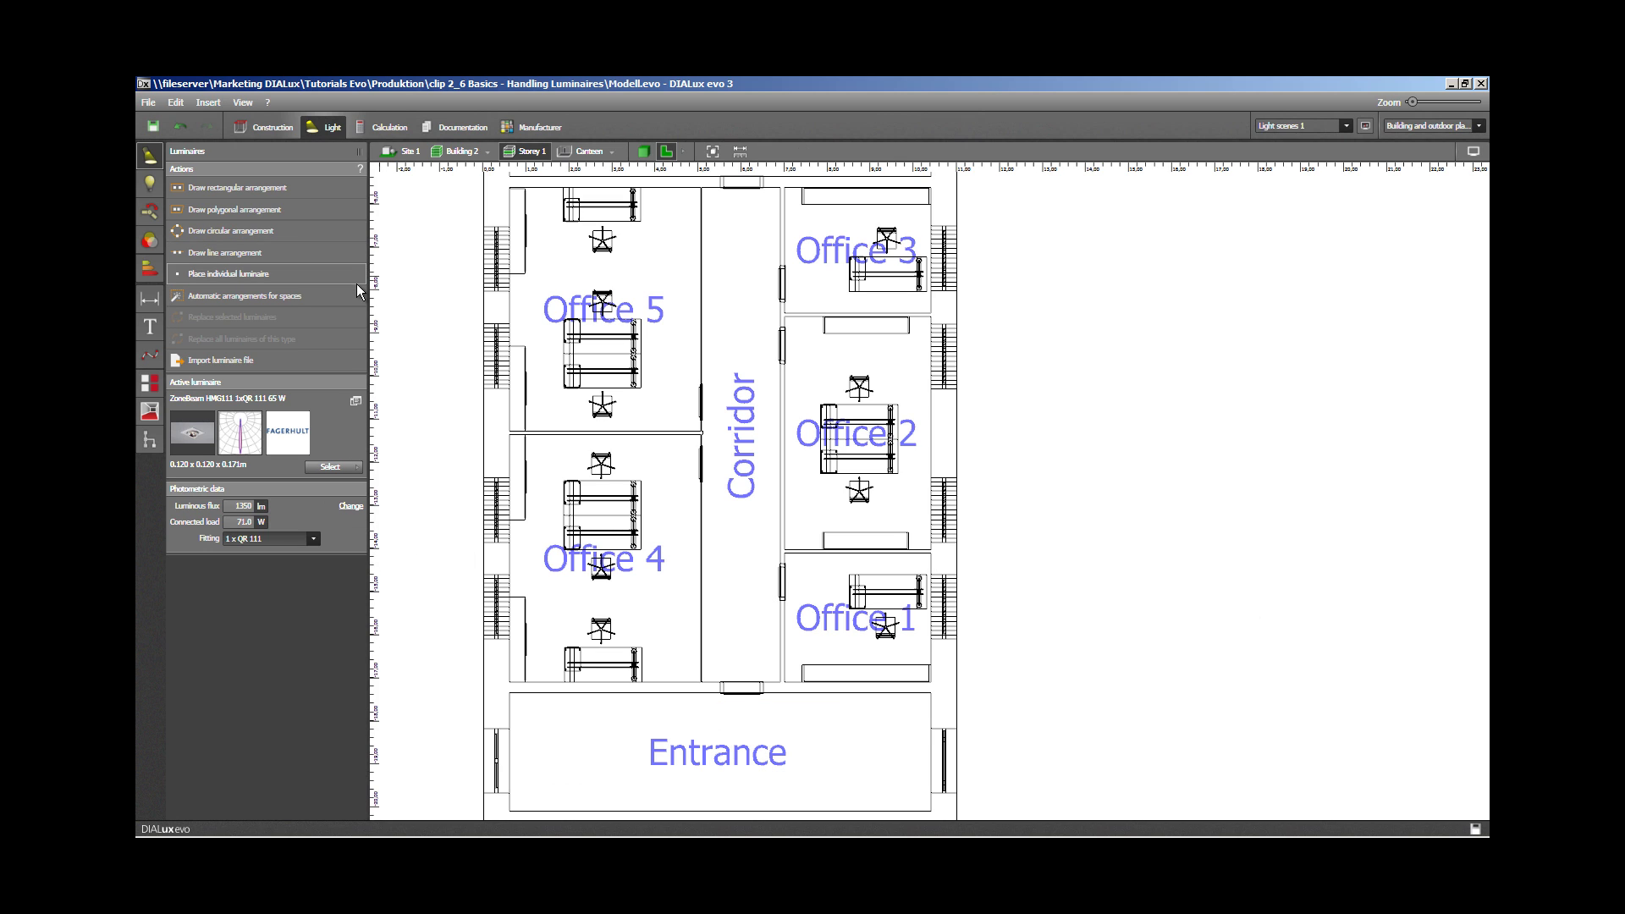
Draw a seven-corner polygonal luminaire arrangement around the Entrance and close the polygon
click(269, 211)
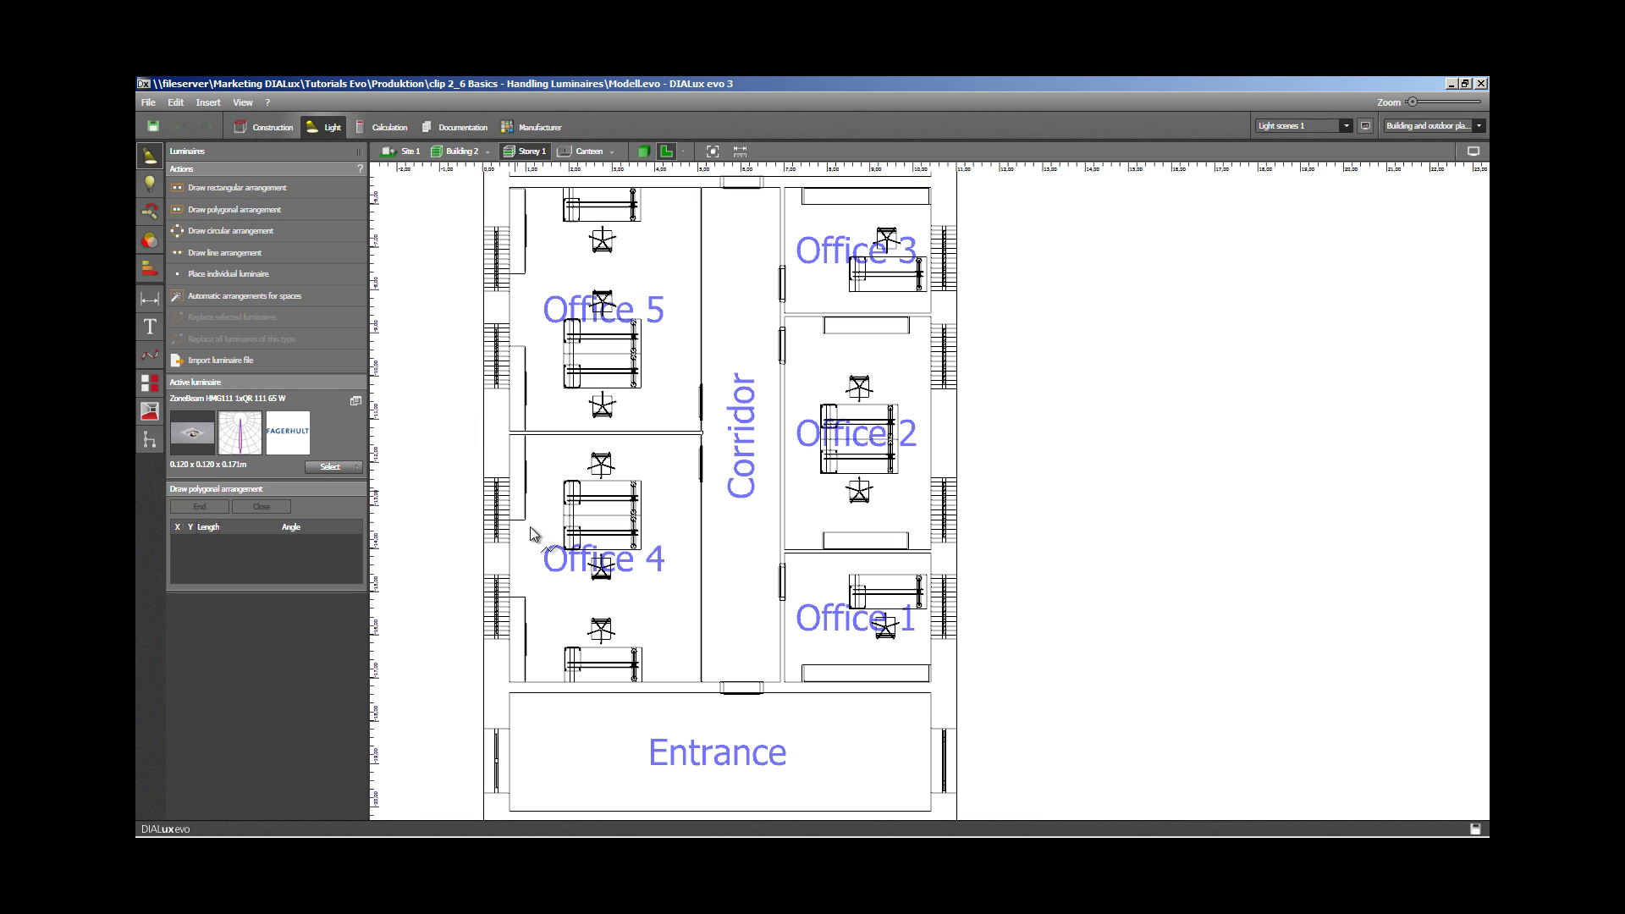
click(541, 707)
click(894, 708)
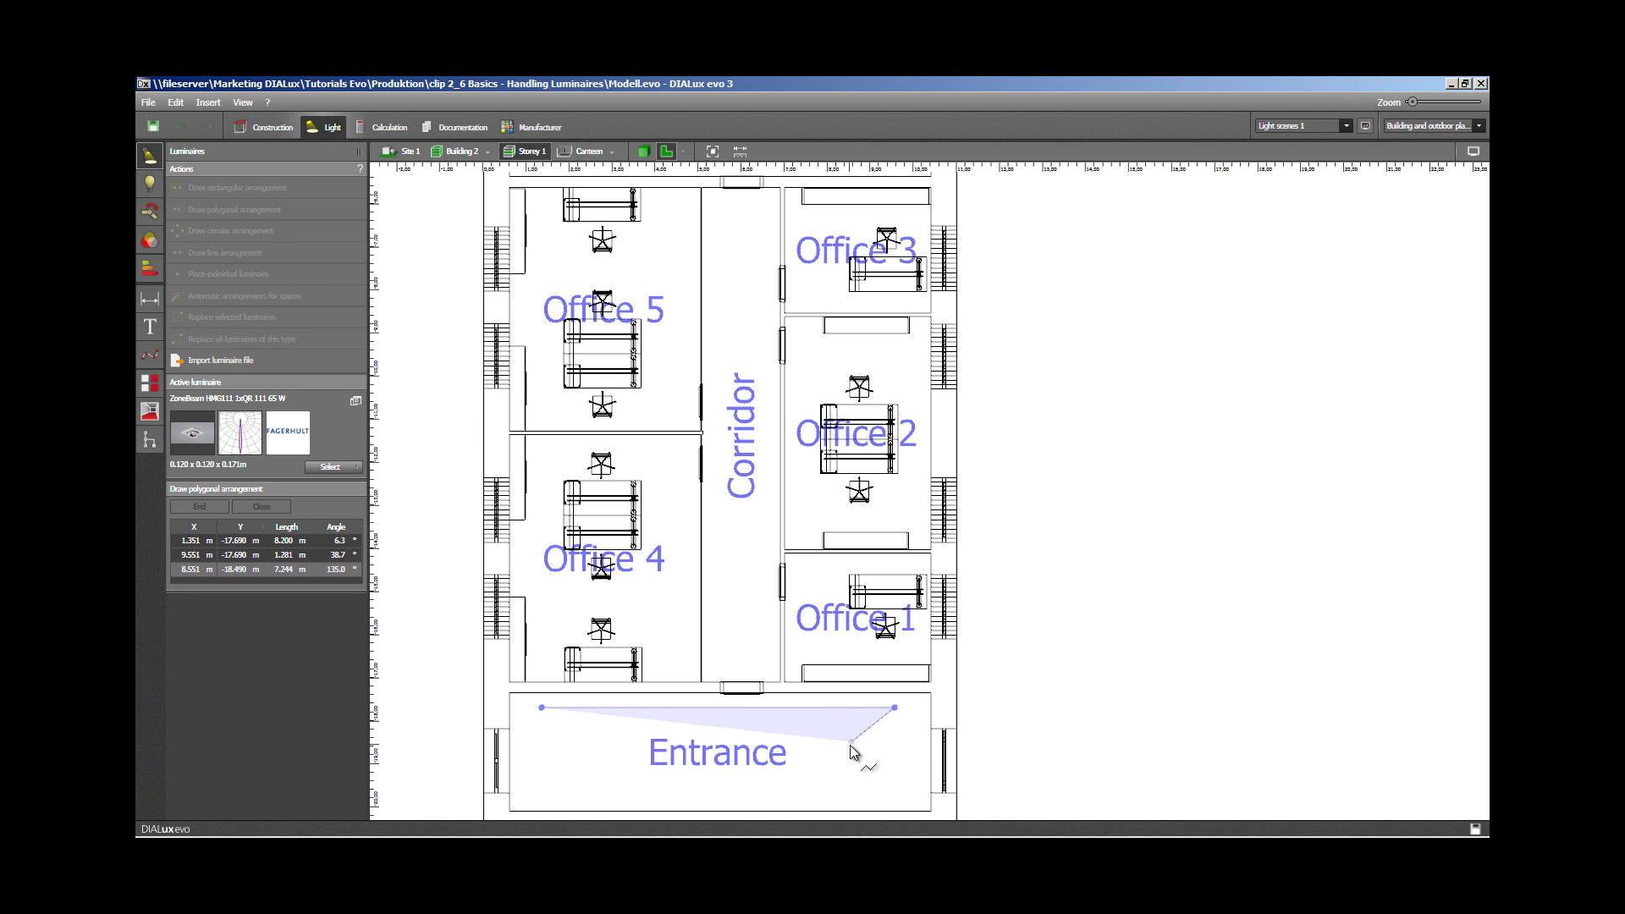
click(847, 746)
click(877, 792)
click(688, 801)
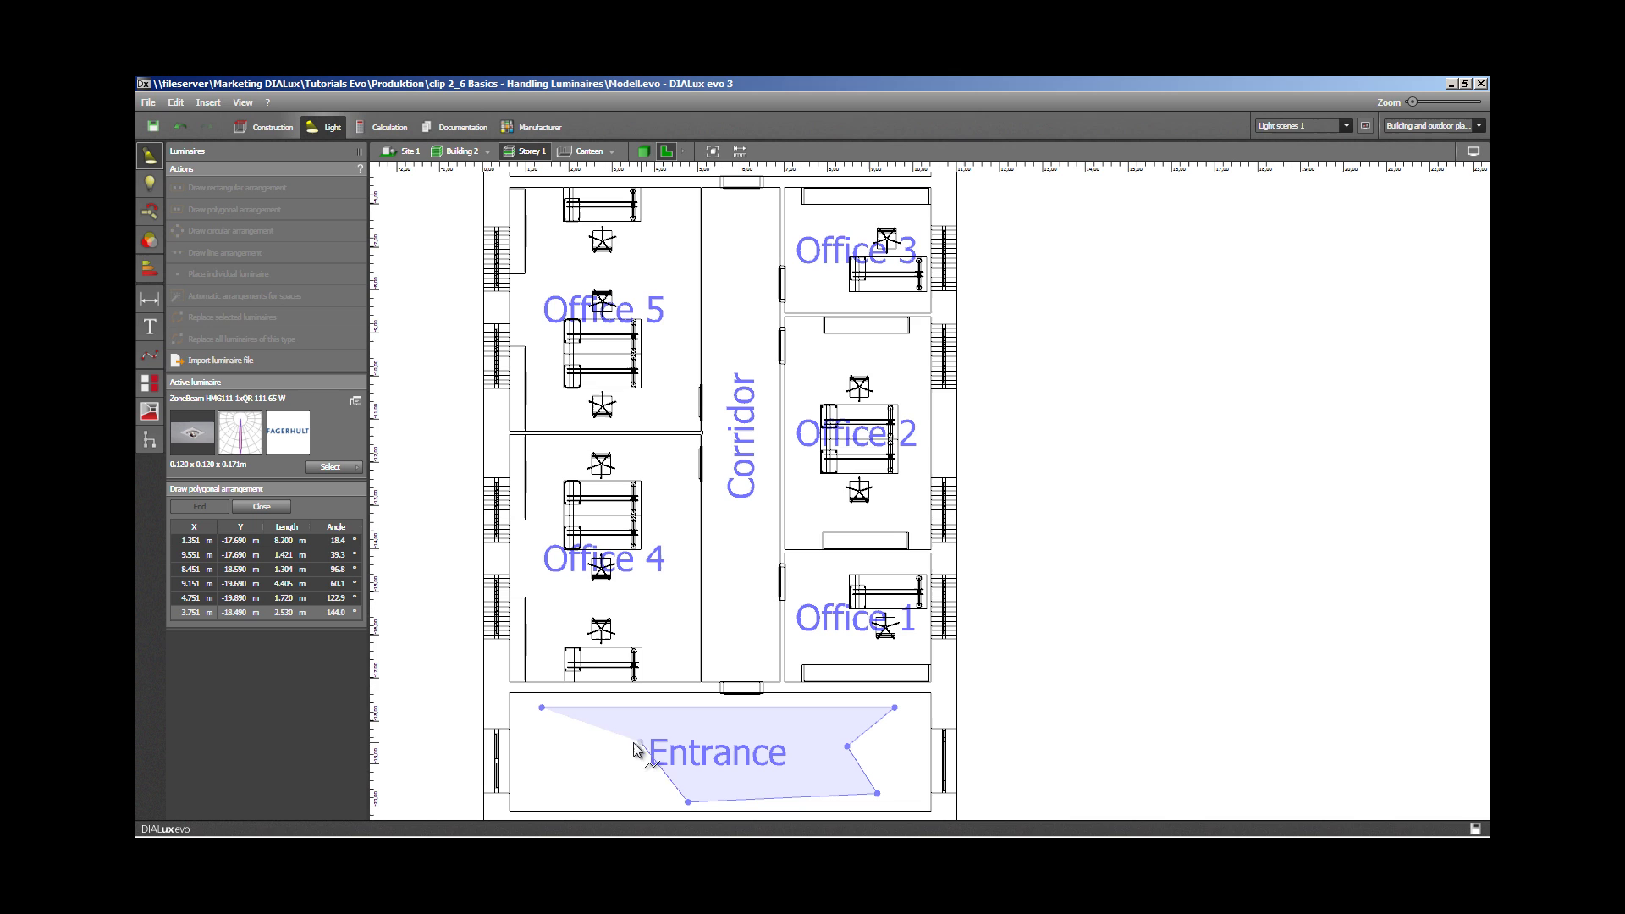
click(610, 747)
click(556, 783)
right_click(556, 783)
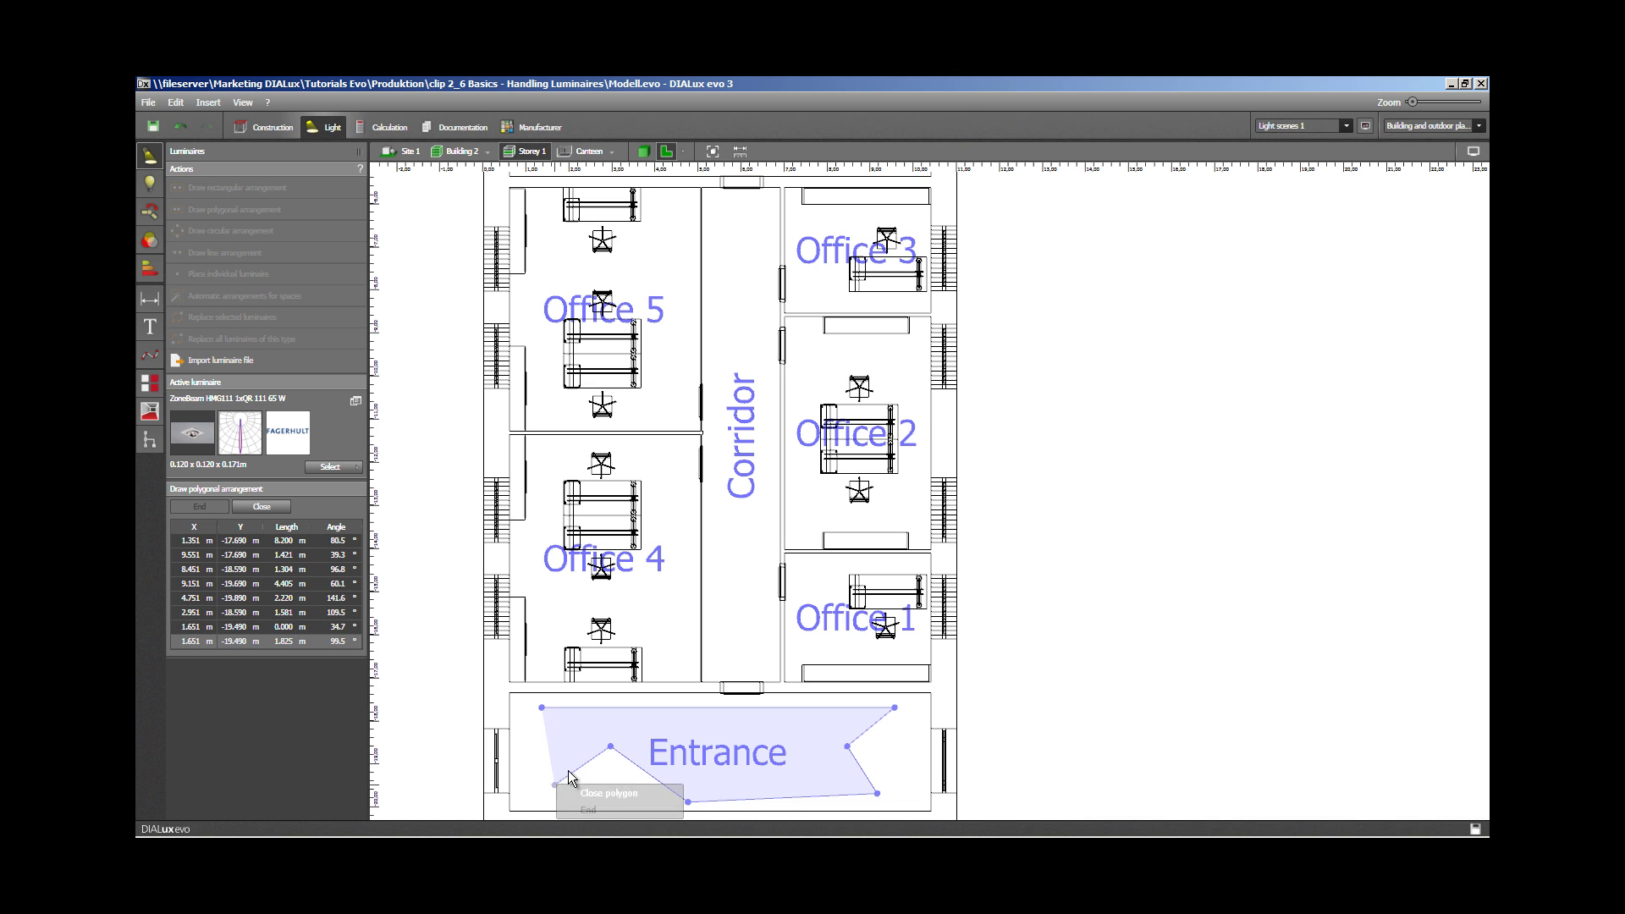
click(616, 793)
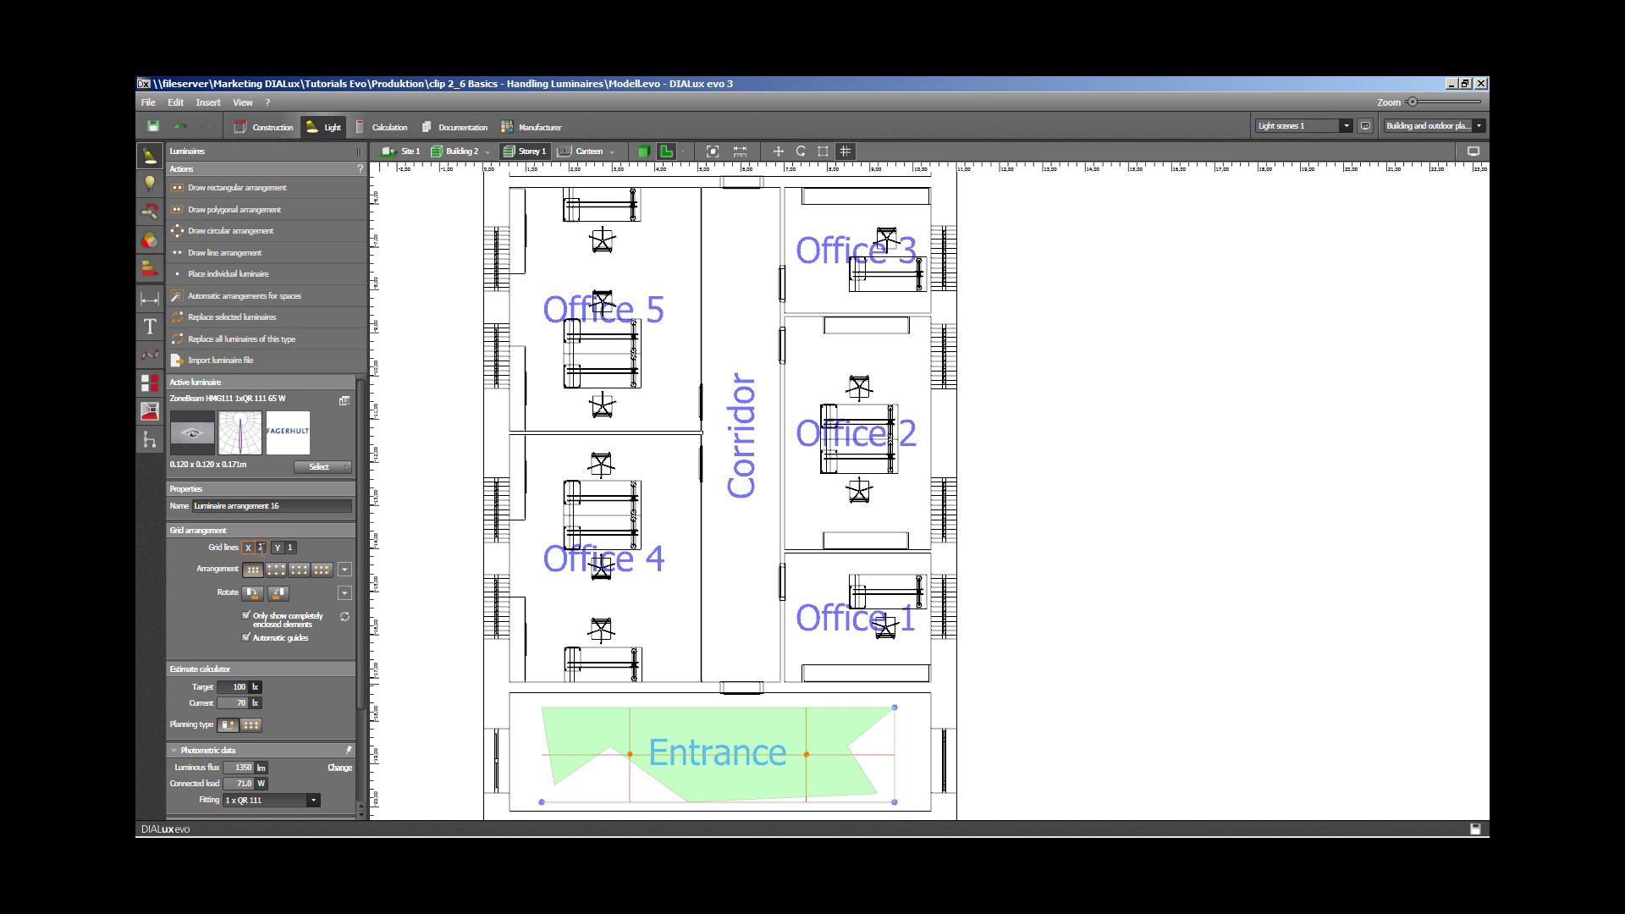
Set the polygonal arrangement to 4 grid lines in X and 4 in Y
text(4)
key(Tab)
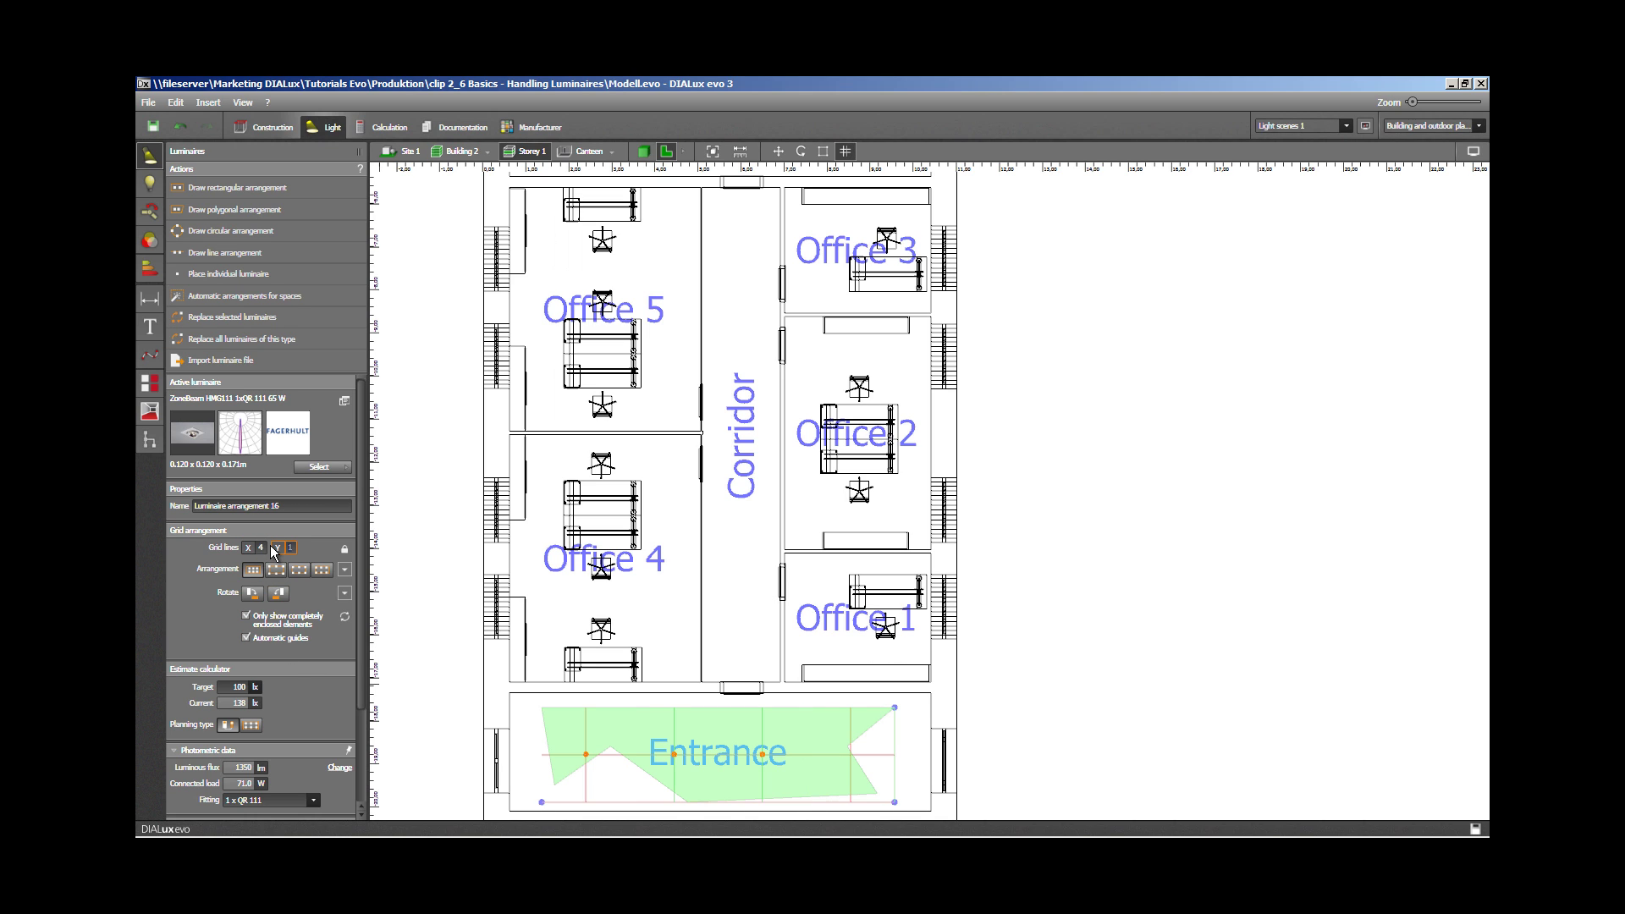
text(4)
key(Tab)
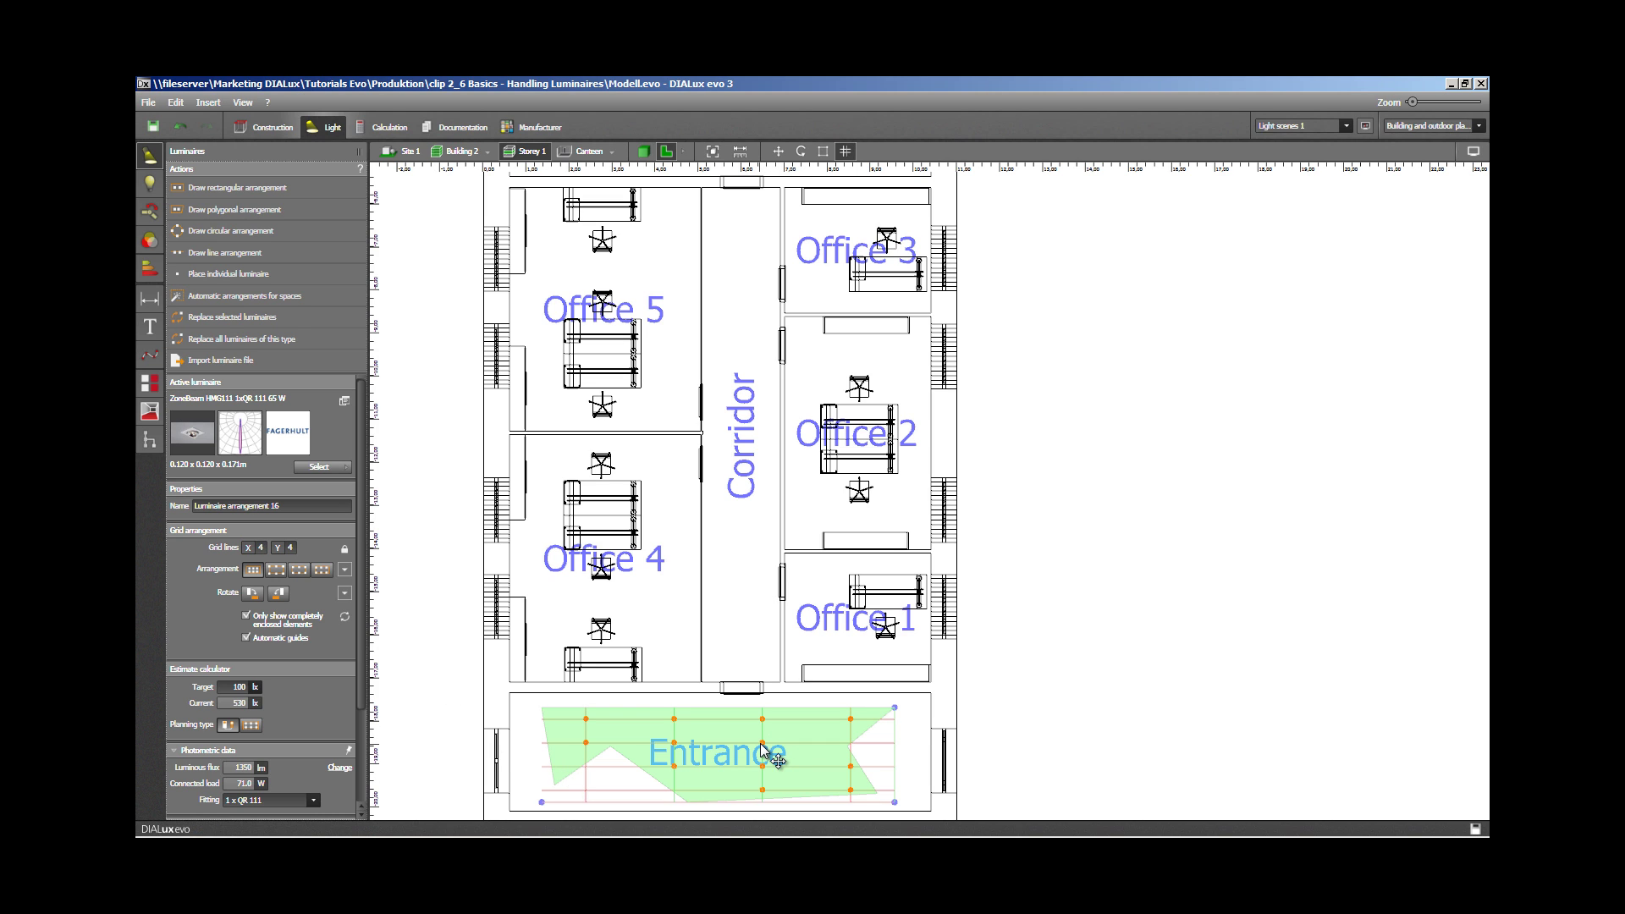
Remove the polygonal arrangement and draw a circular ring of ten luminaires in the Entrance
key(Escape)
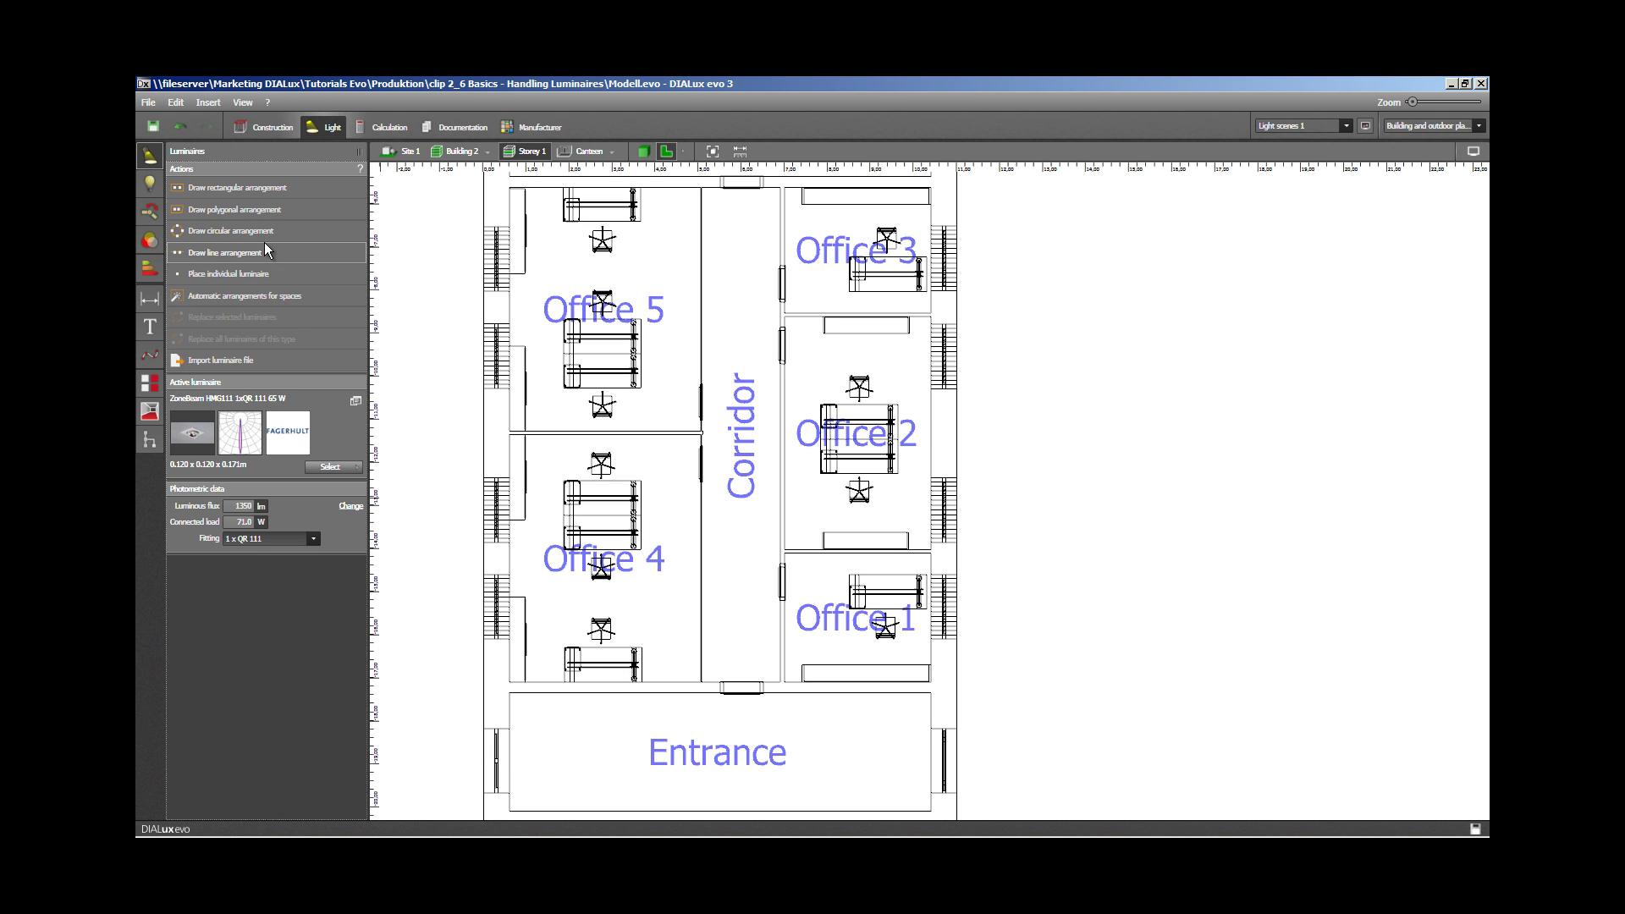
click(232, 230)
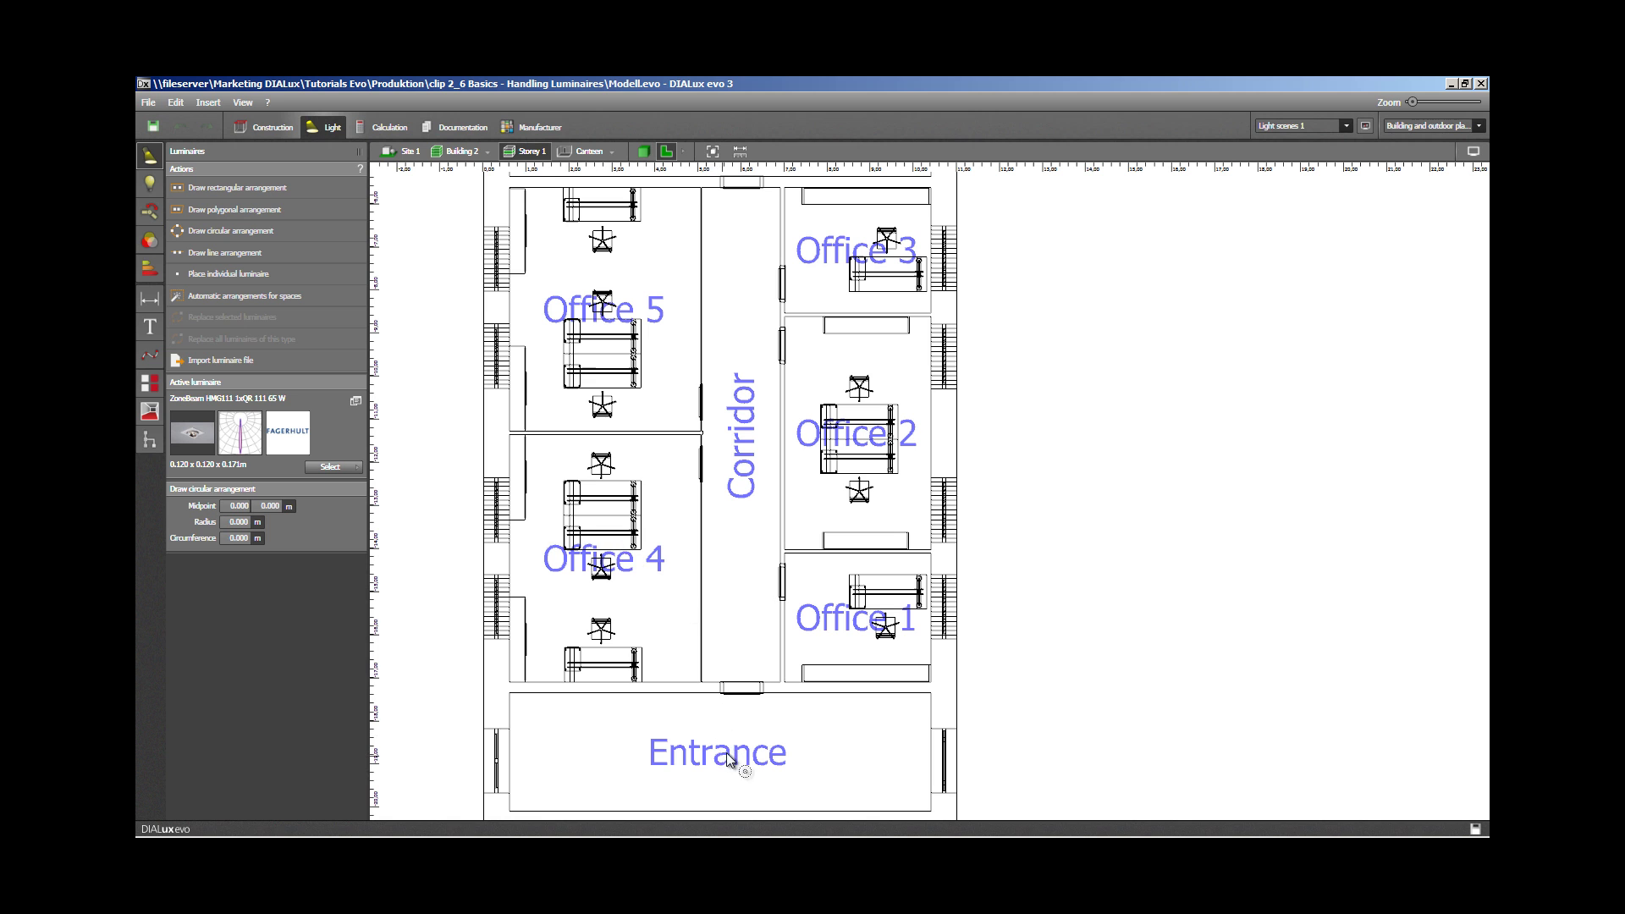
middle_drag(726, 753, 737, 515)
scroll(719, 558, up, 4)
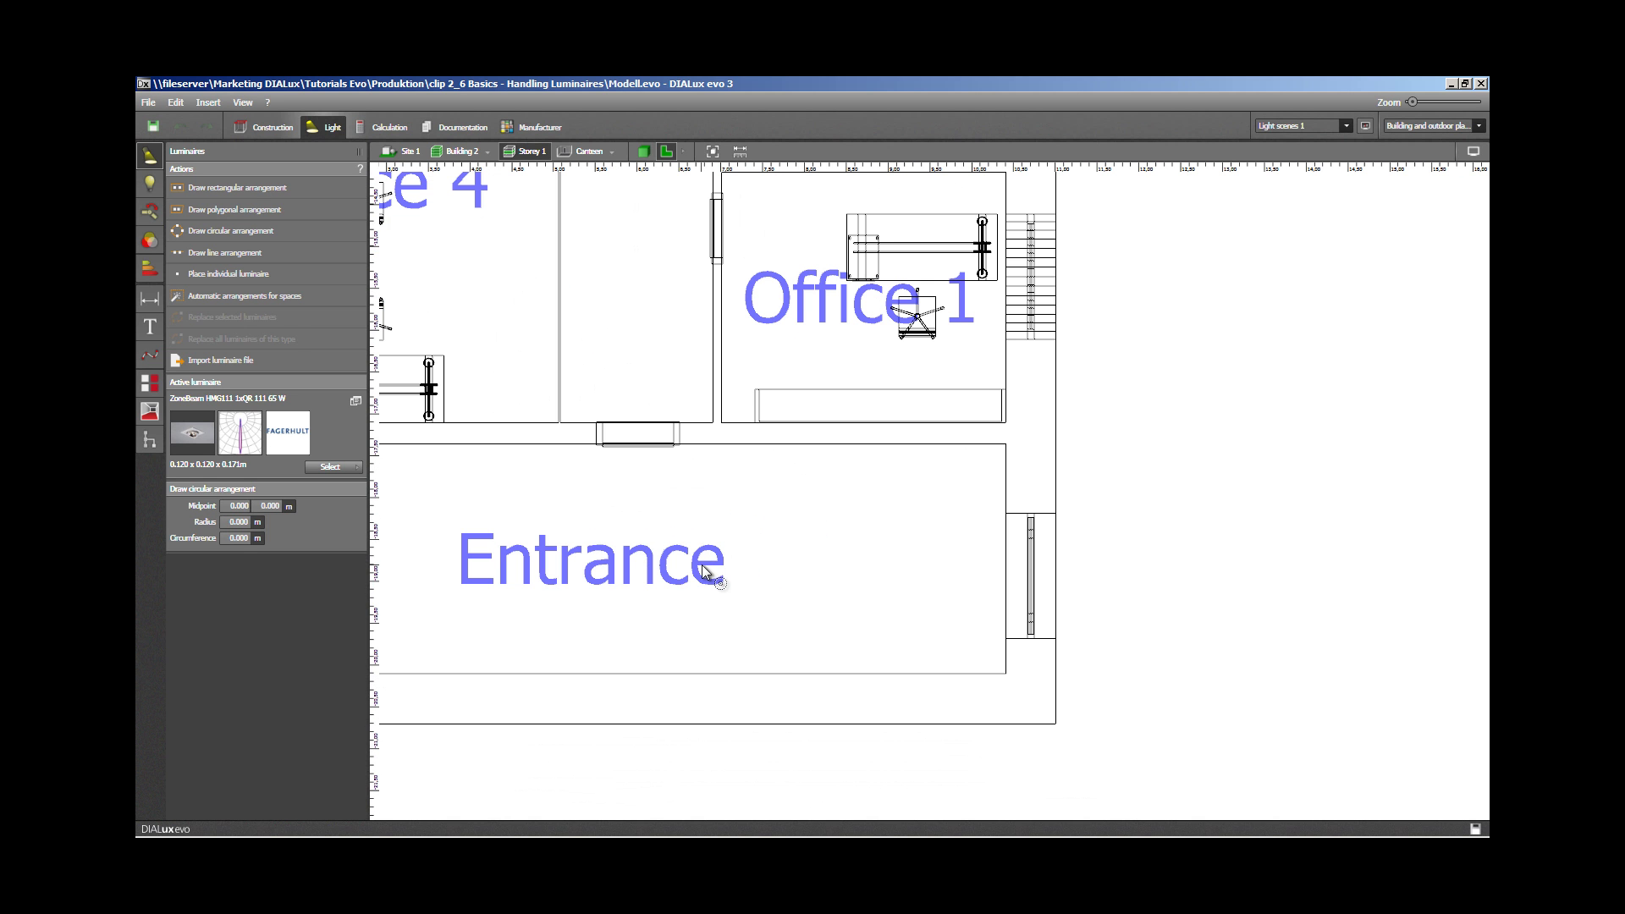
click(701, 564)
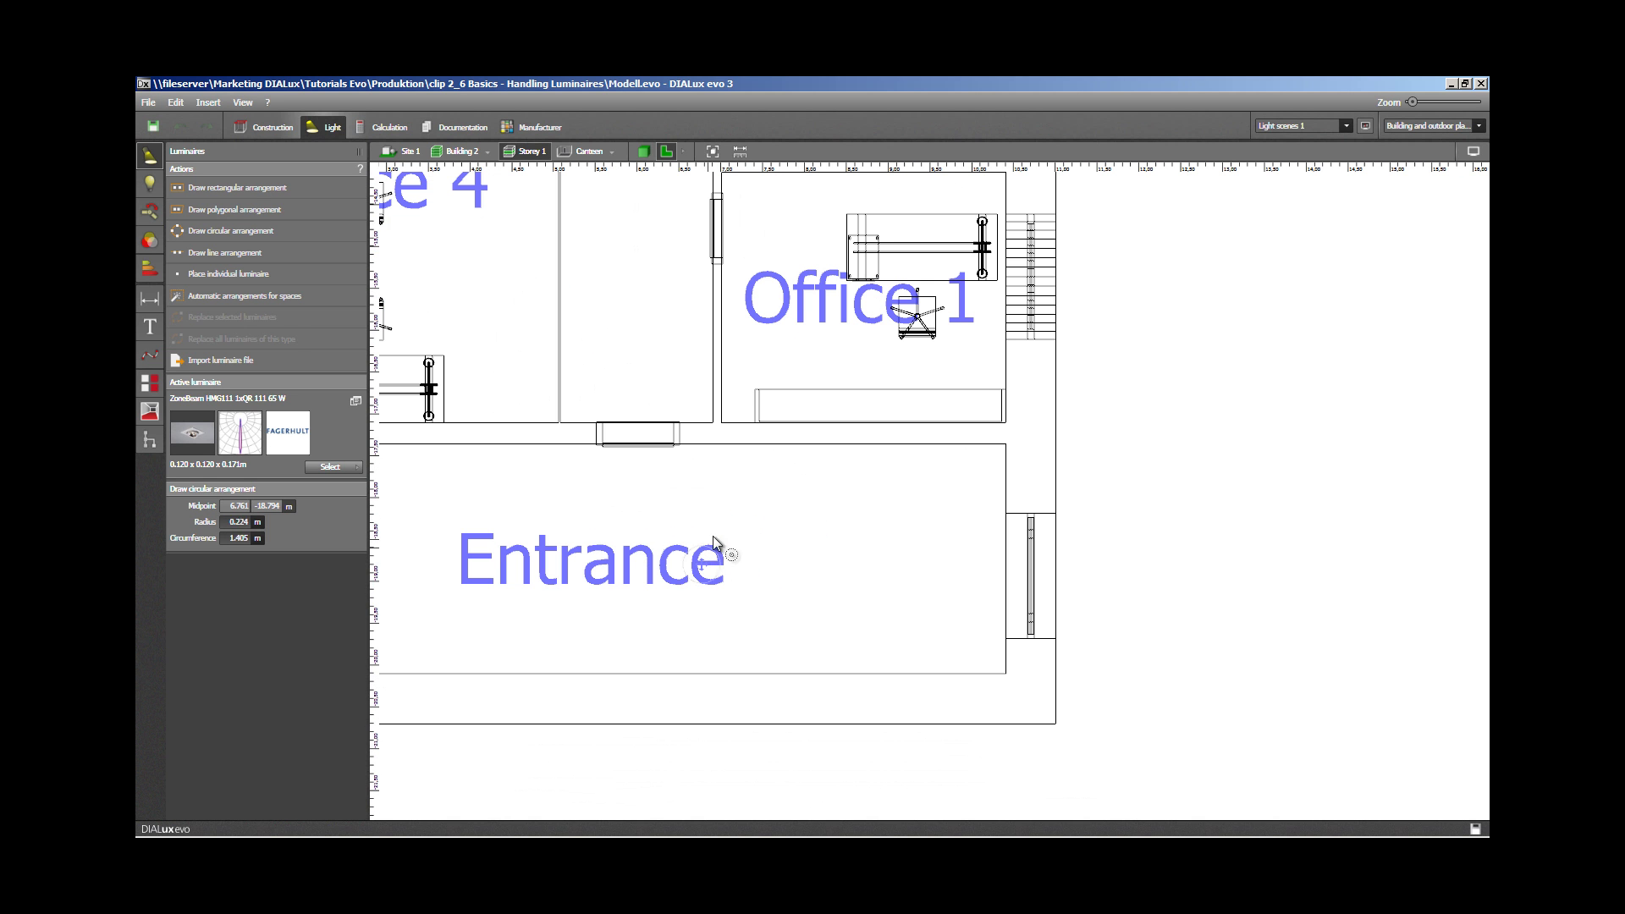
click(758, 485)
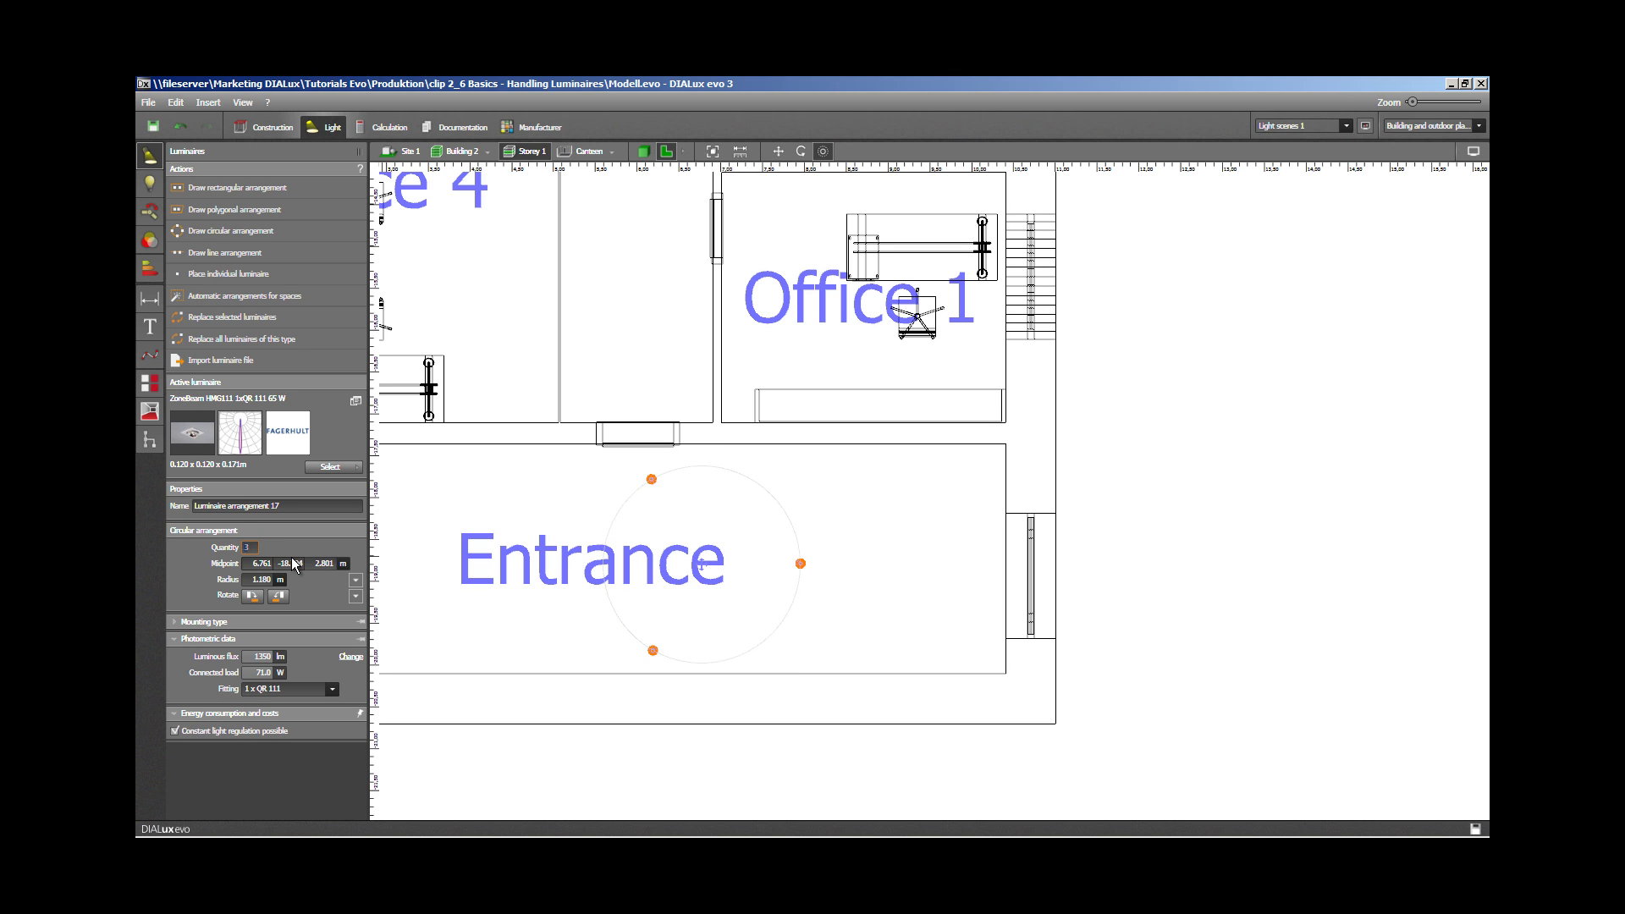
key(Return)
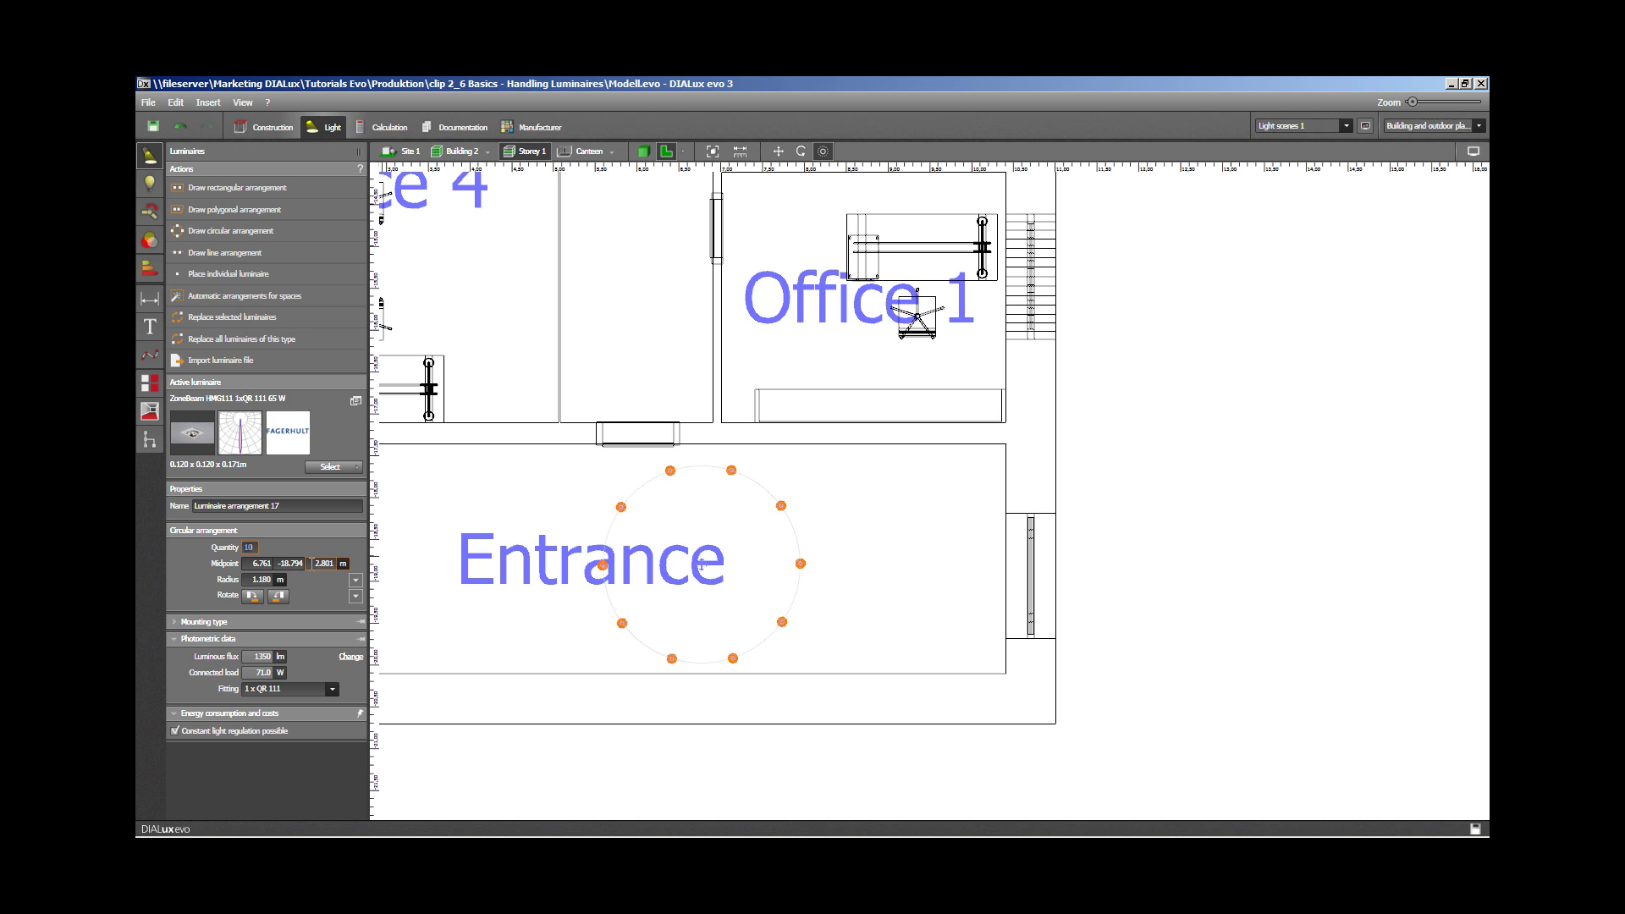
Select the circular arrangement and delete it
click(803, 639)
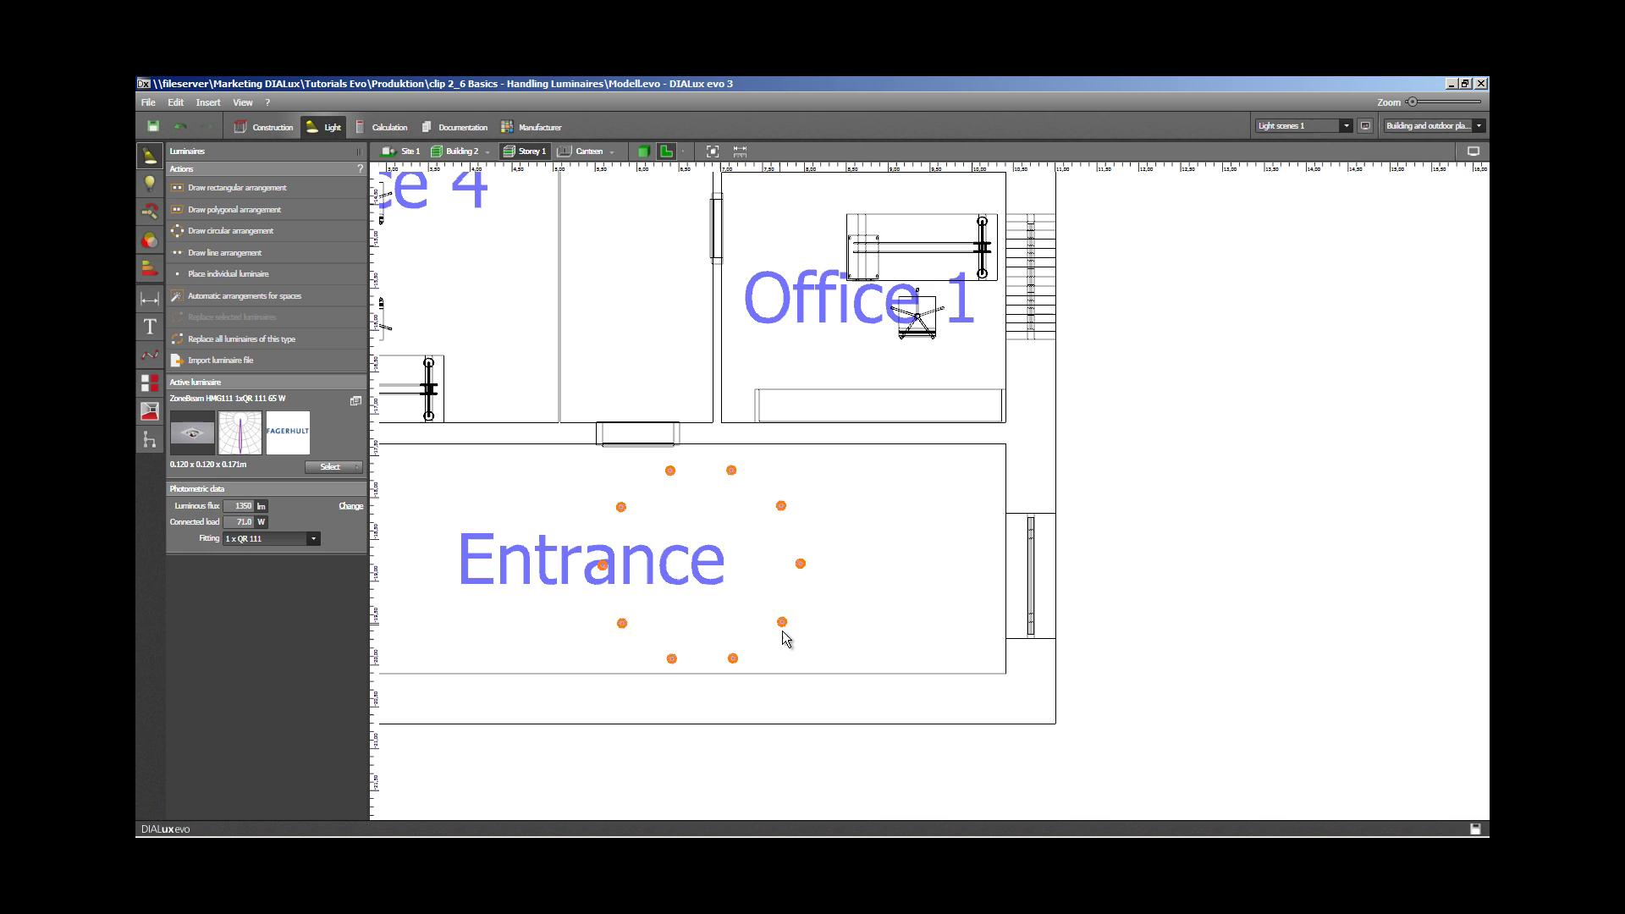
click(783, 628)
key(Delete)
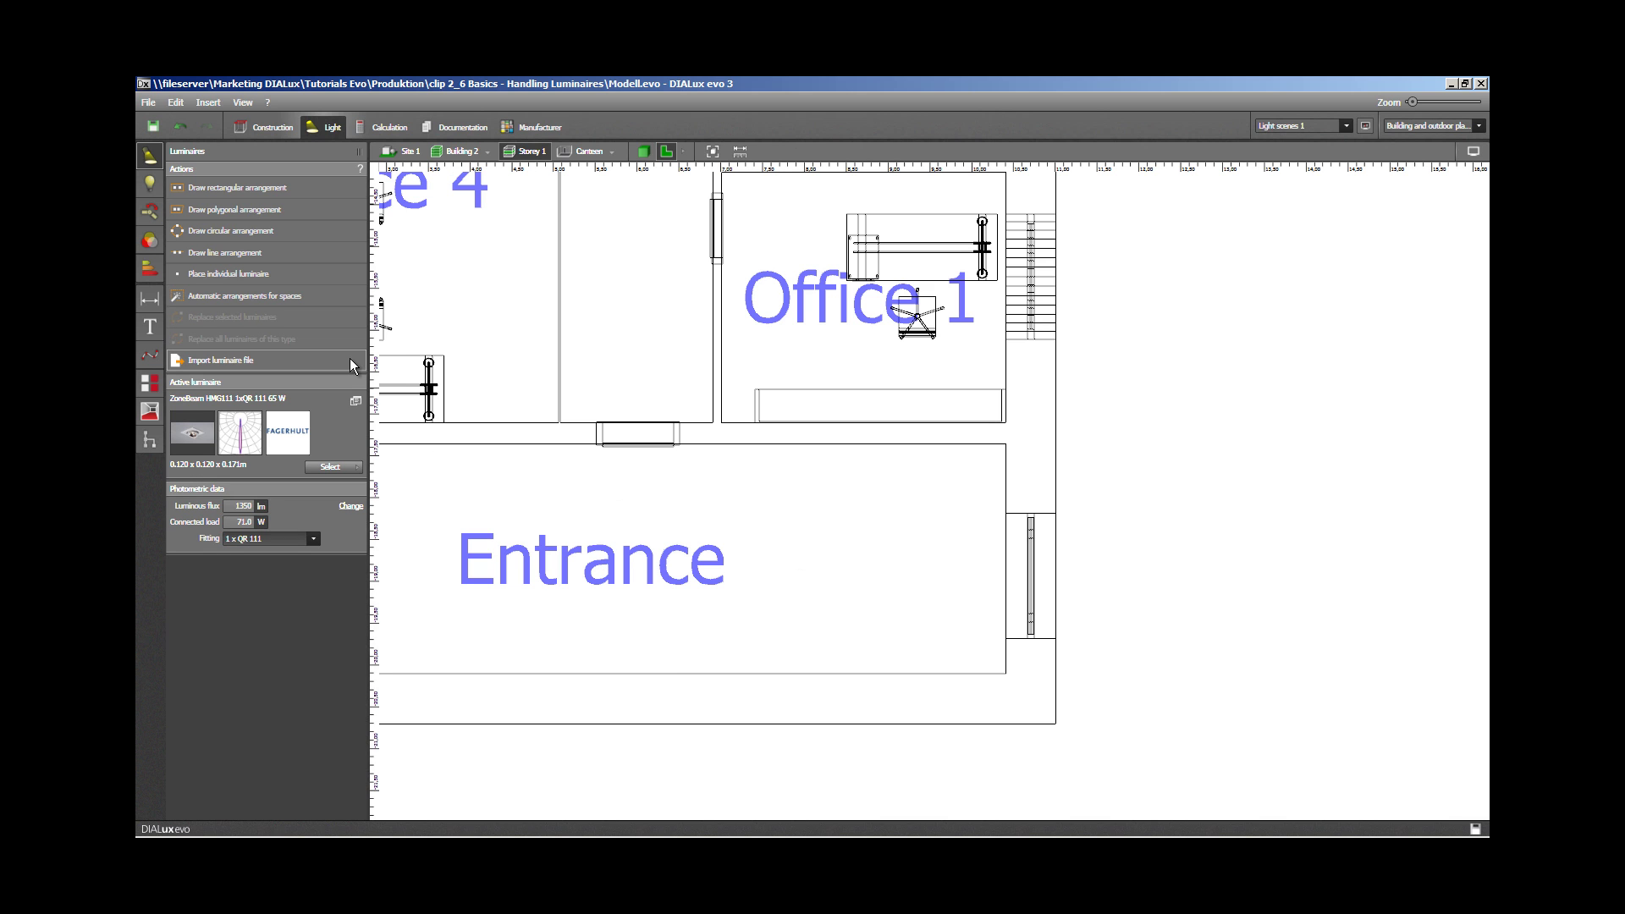
Draw a line of six ZoneBeam luminaires across the Entrance, ends at line ends, 1.680 m apart
click(269, 251)
middle_drag(440, 514, 653, 496)
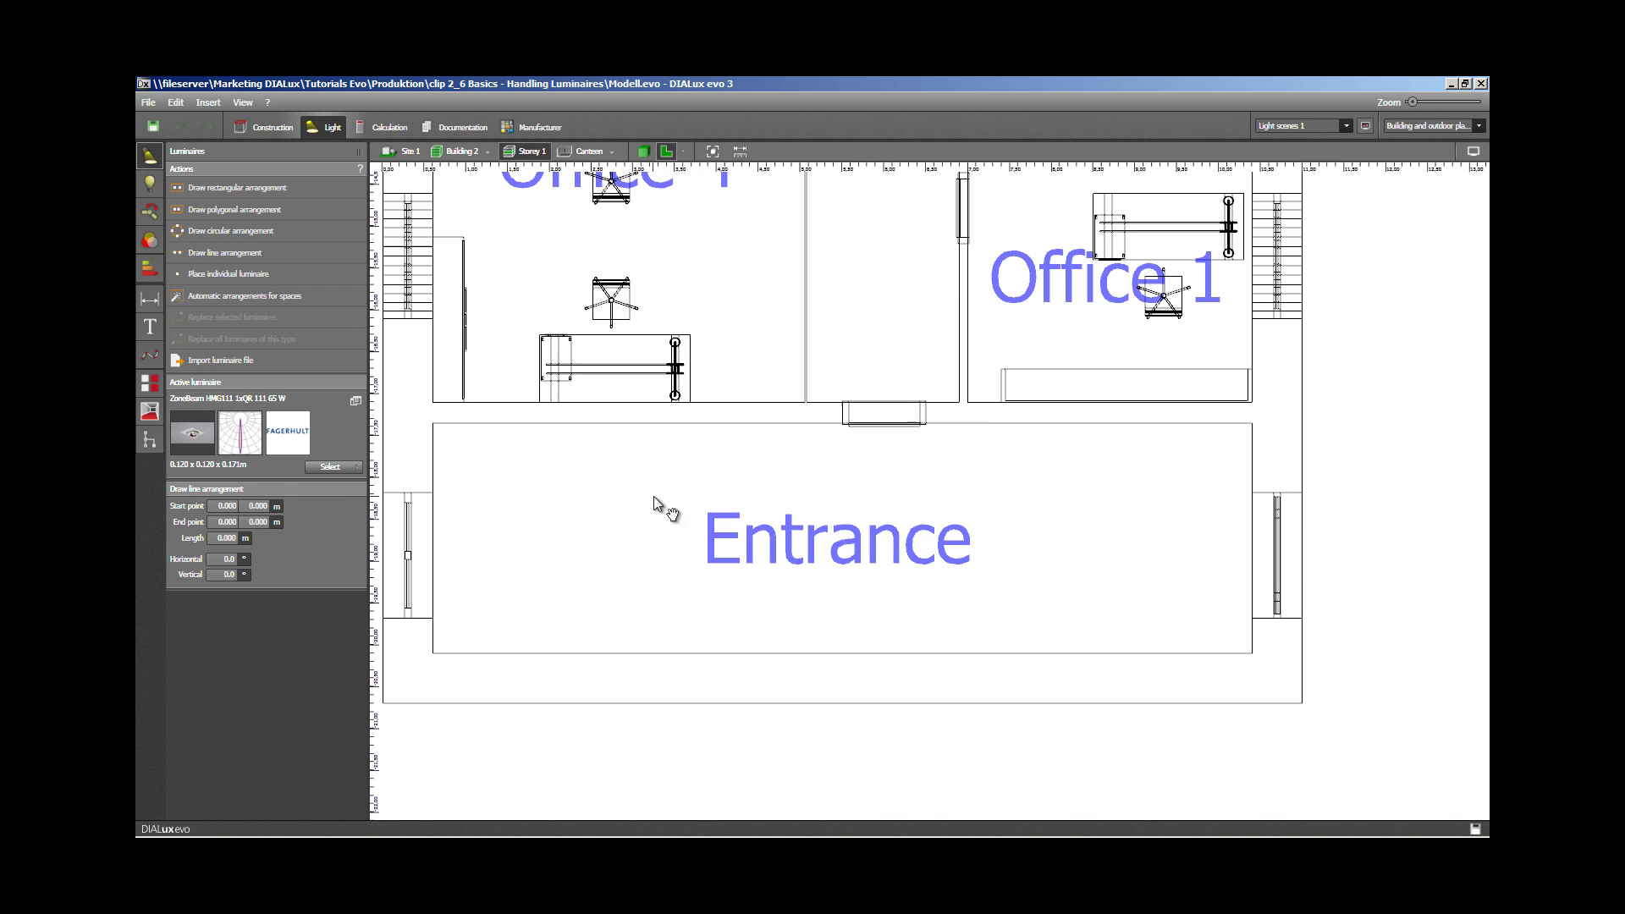
click(494, 466)
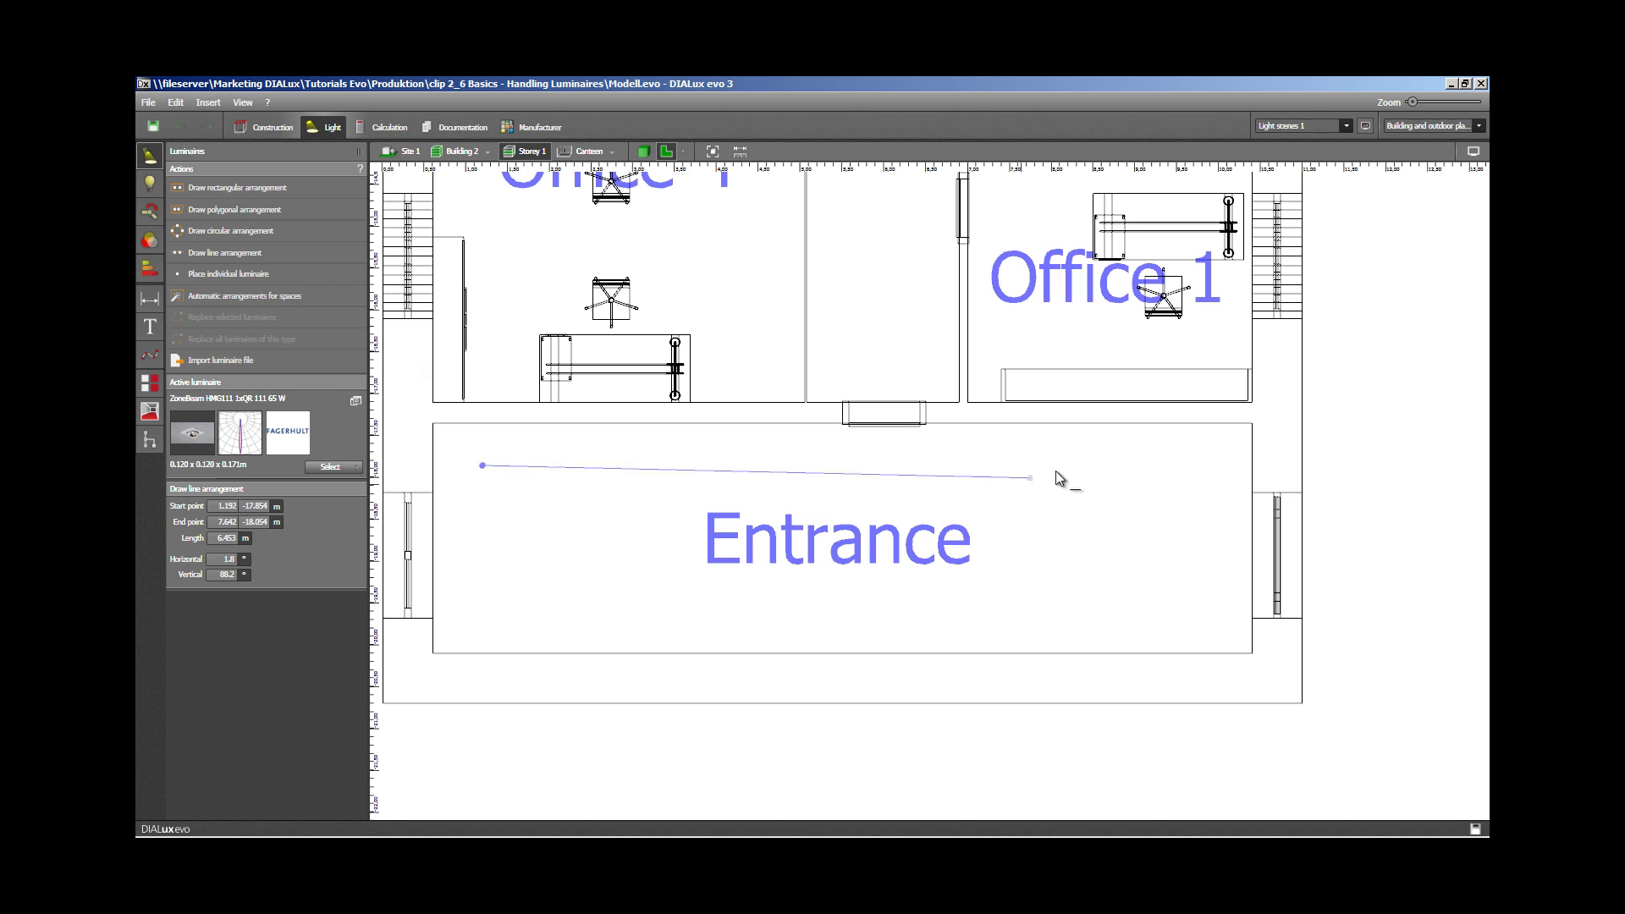
click(1185, 466)
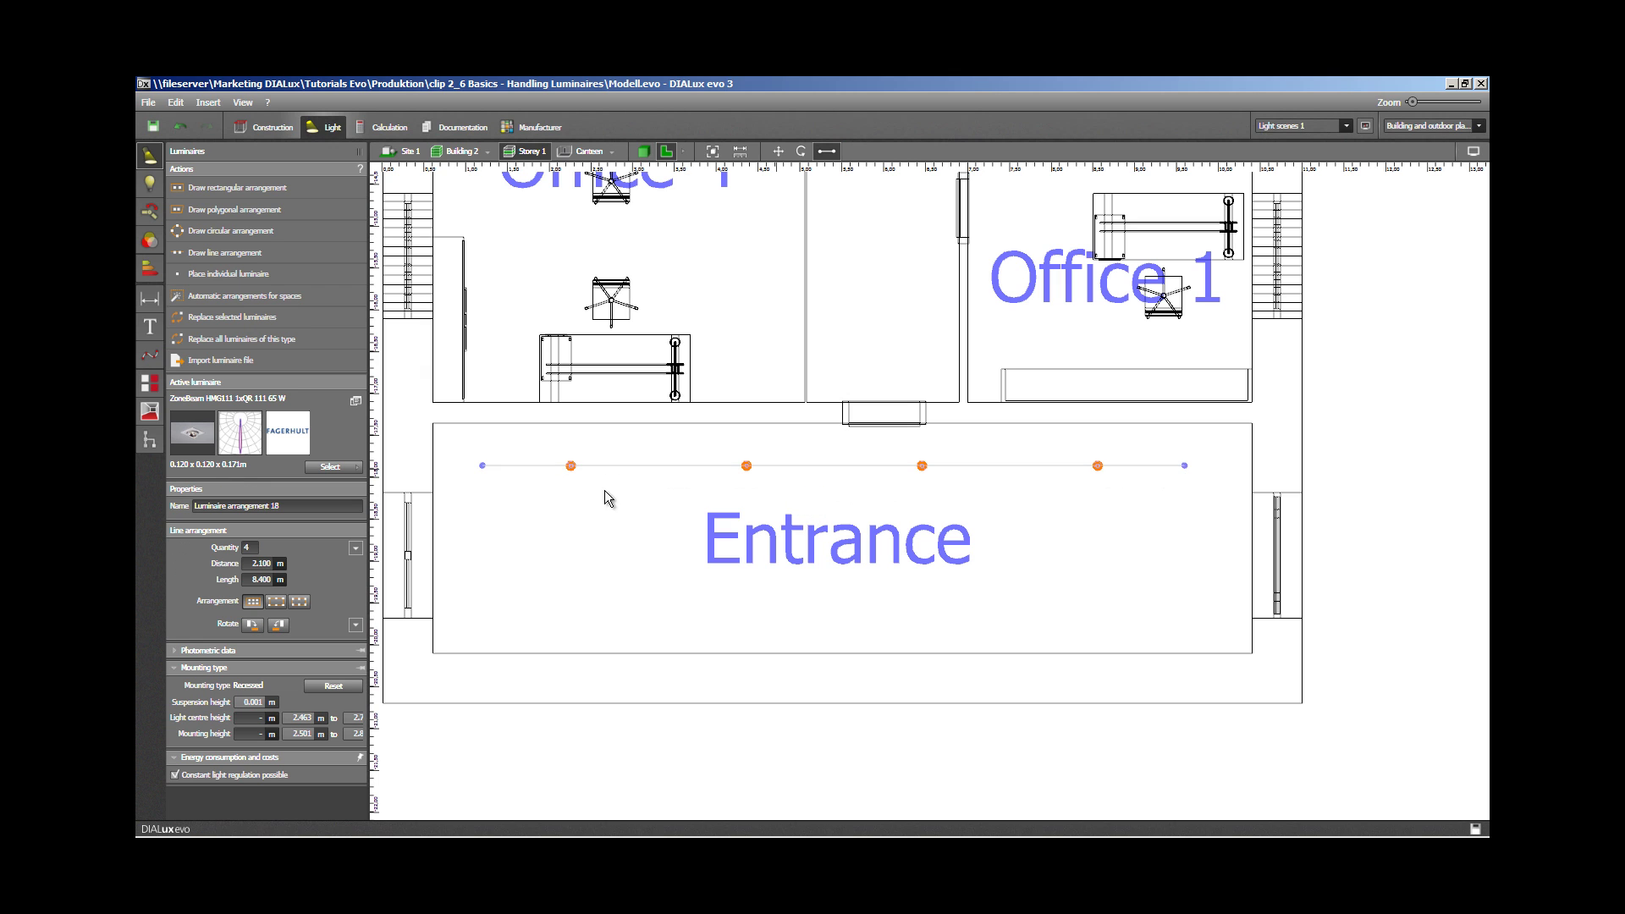
click(252, 563)
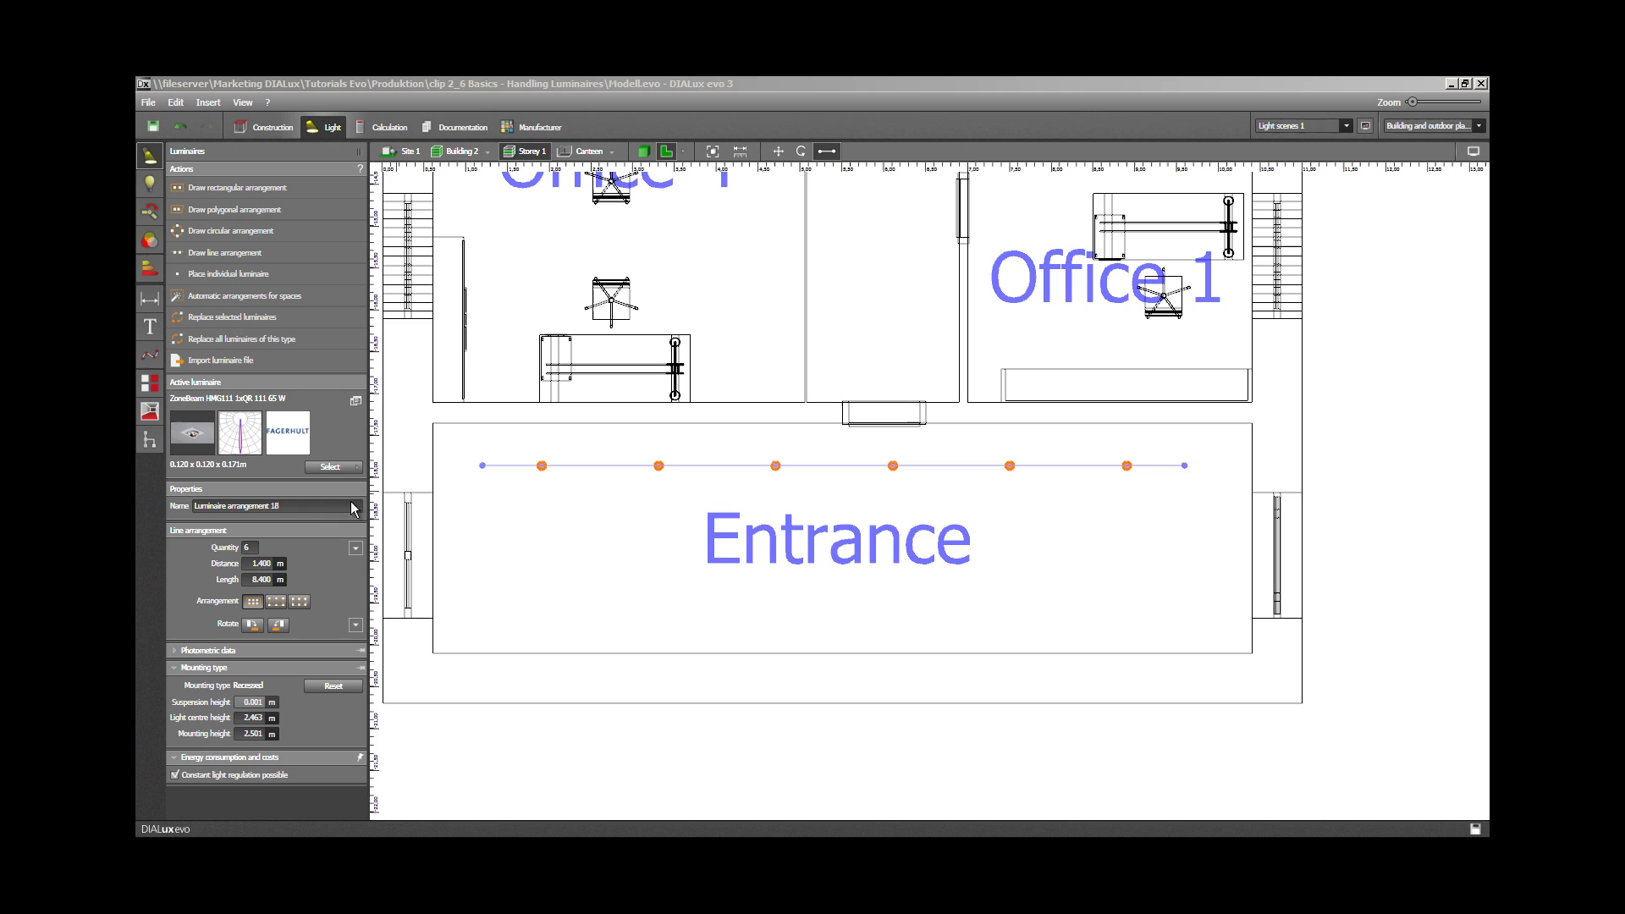
click(276, 601)
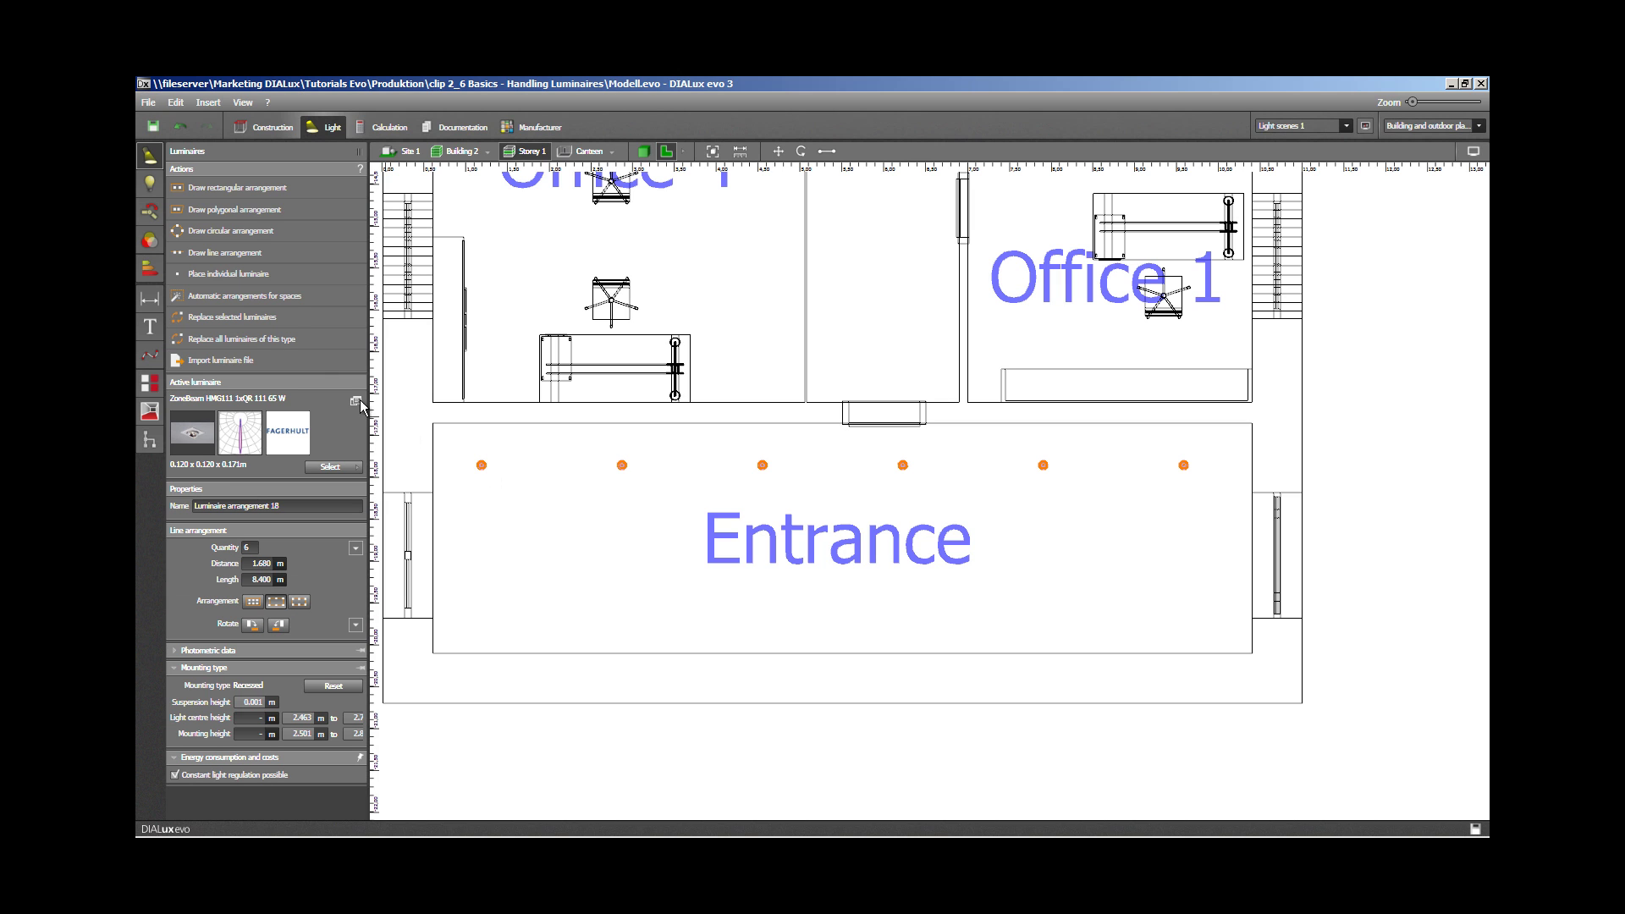
Replace the six Entrance luminaires with Open Box Lamell pendants and recalculate their installation position
click(279, 317)
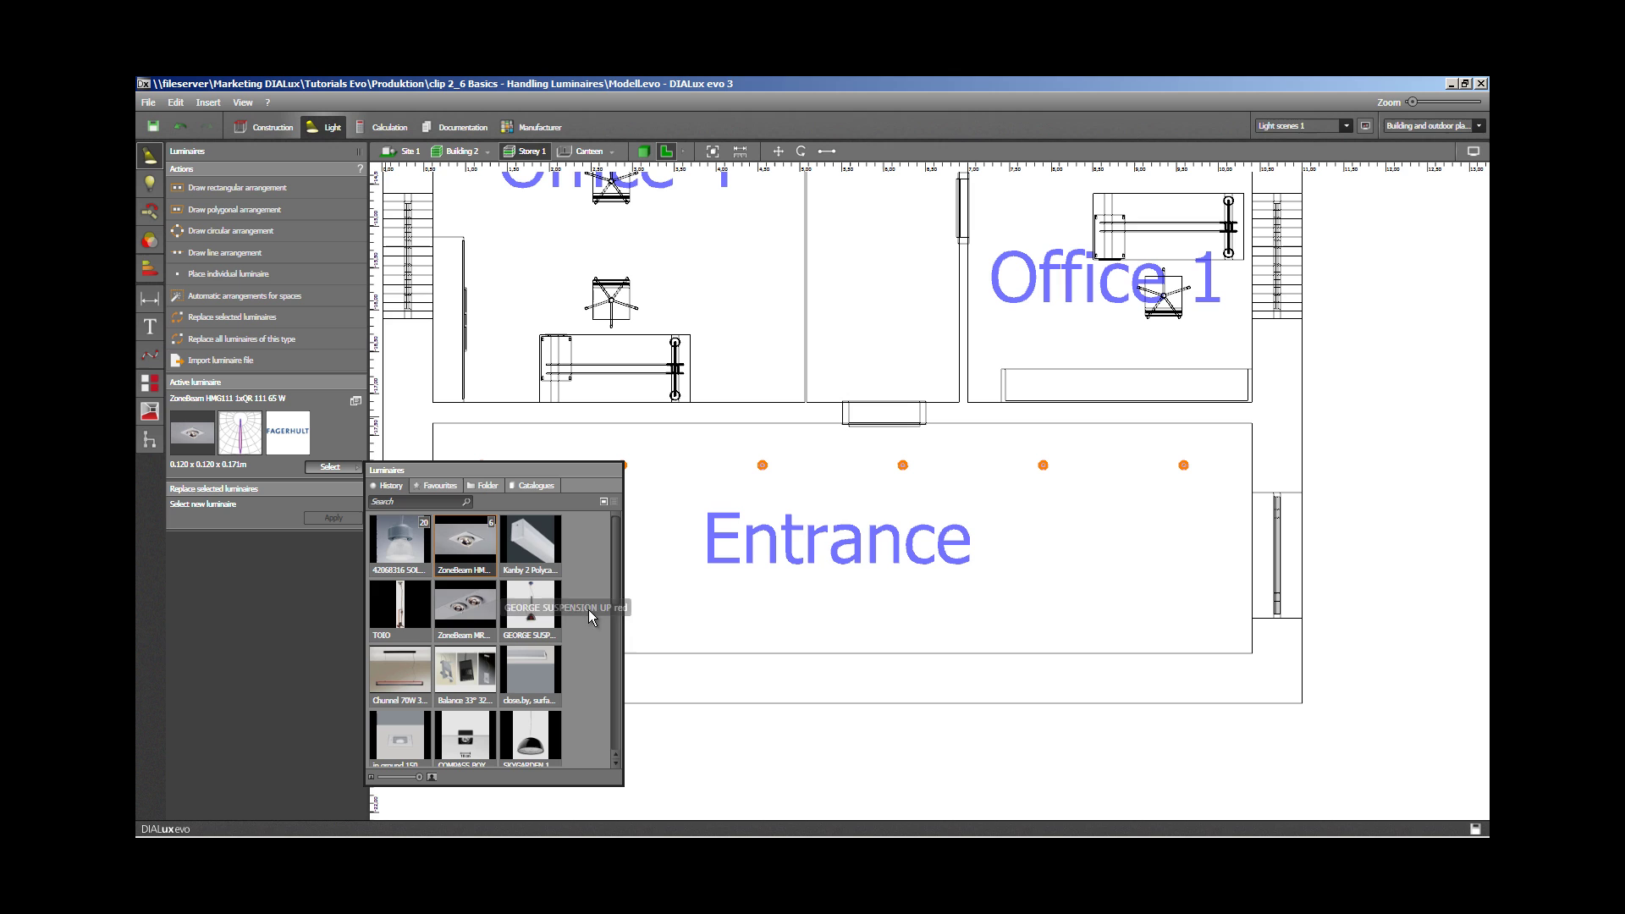
drag(617, 579, 617, 651)
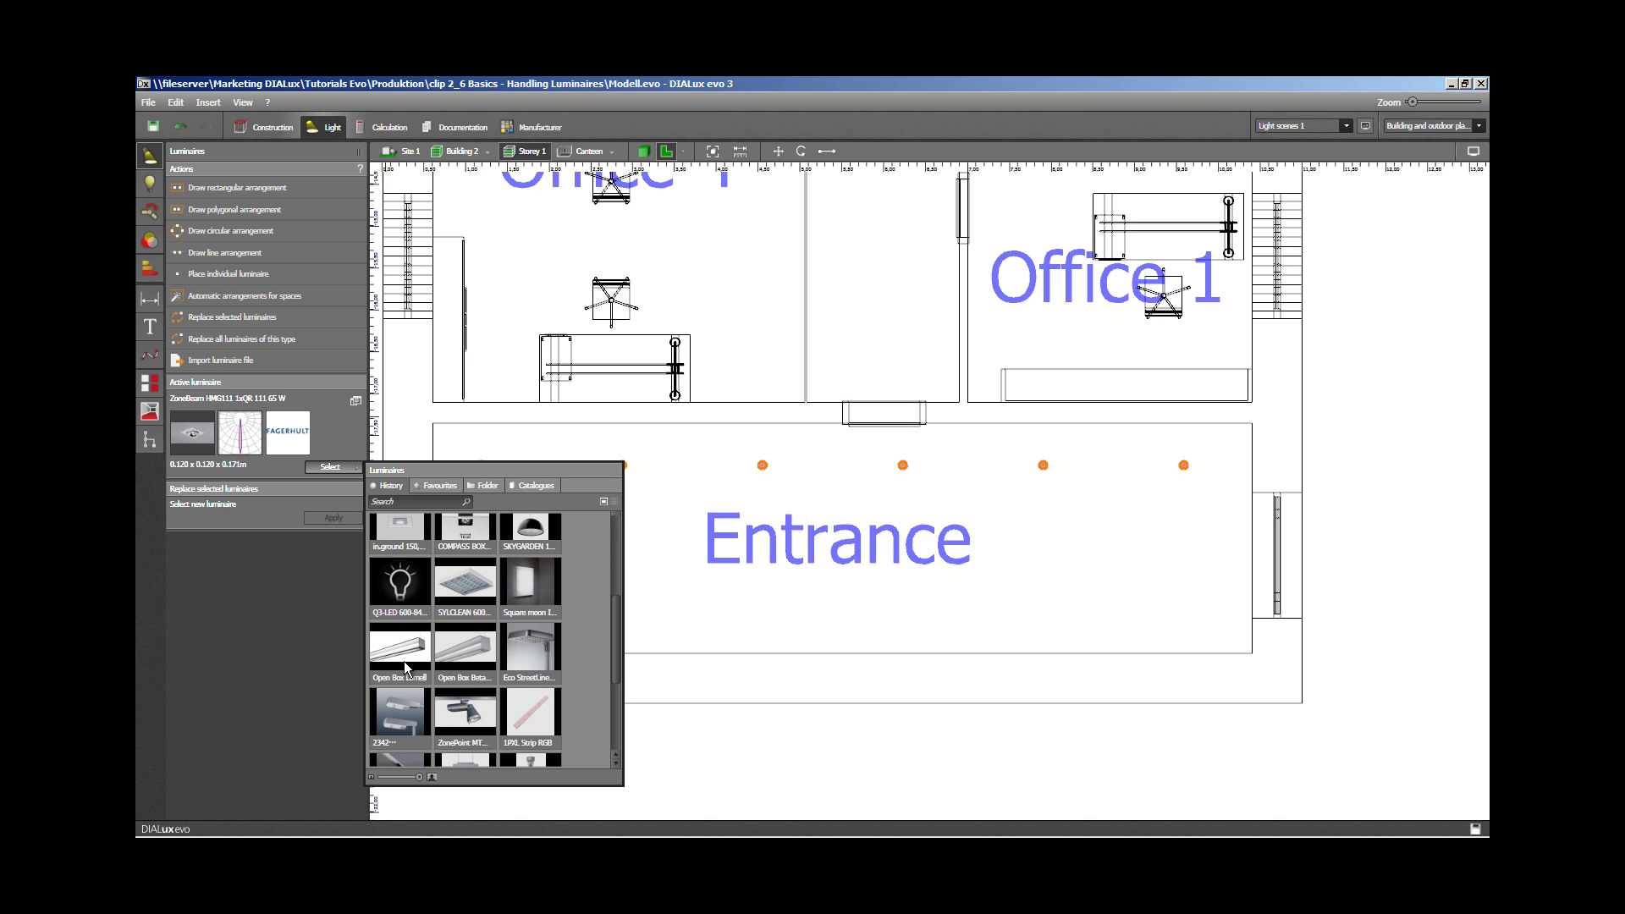
click(407, 668)
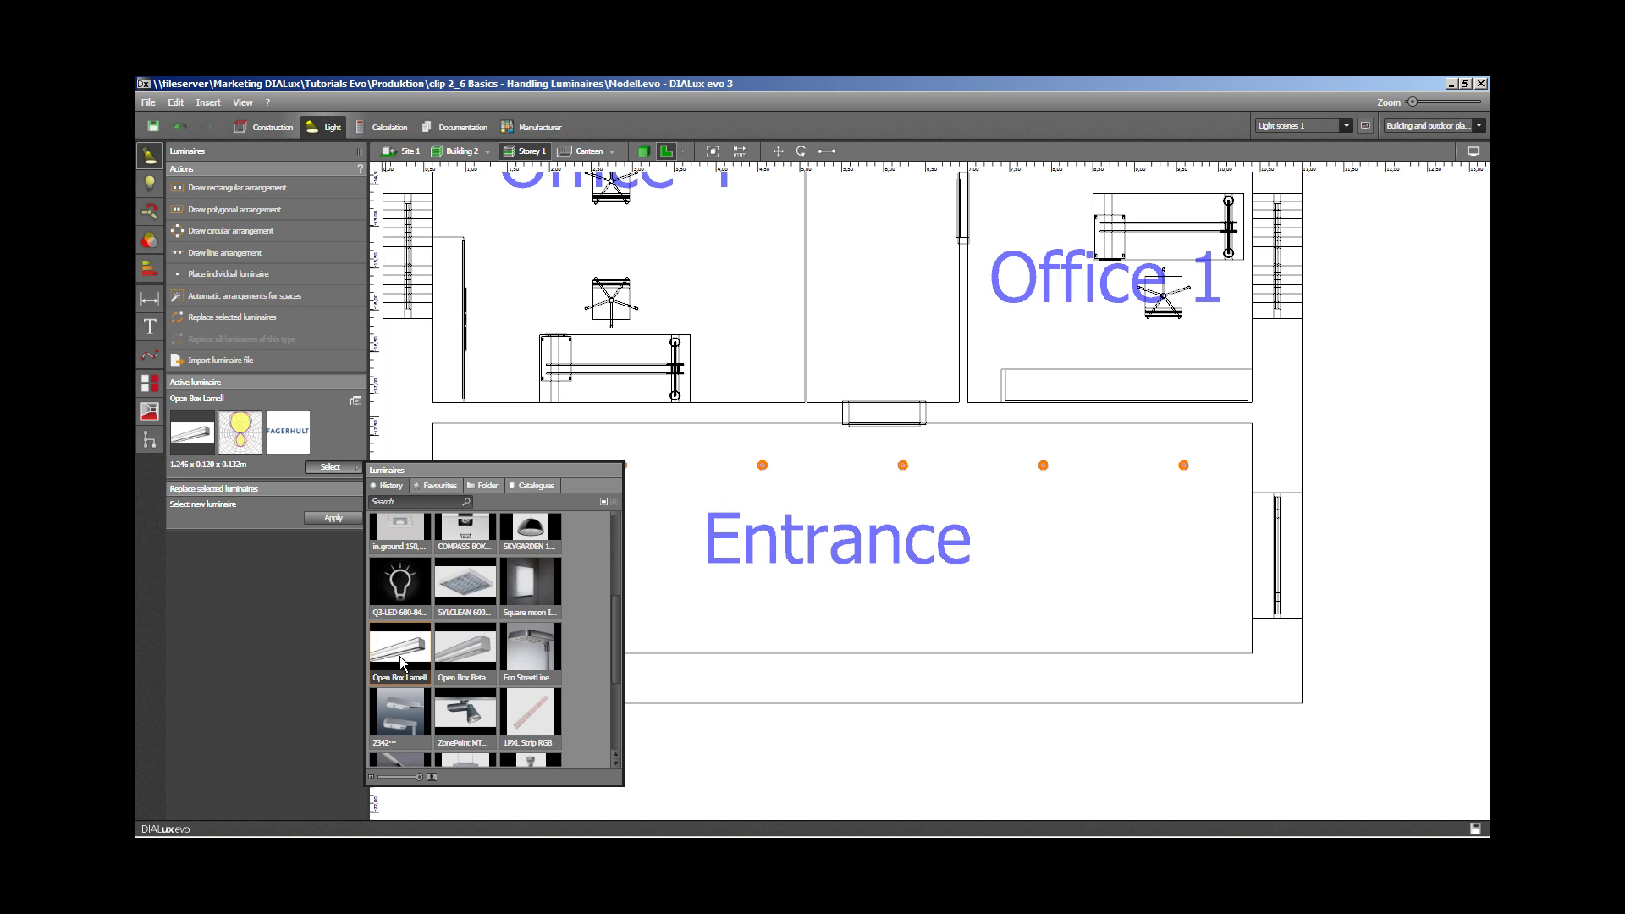
click(332, 519)
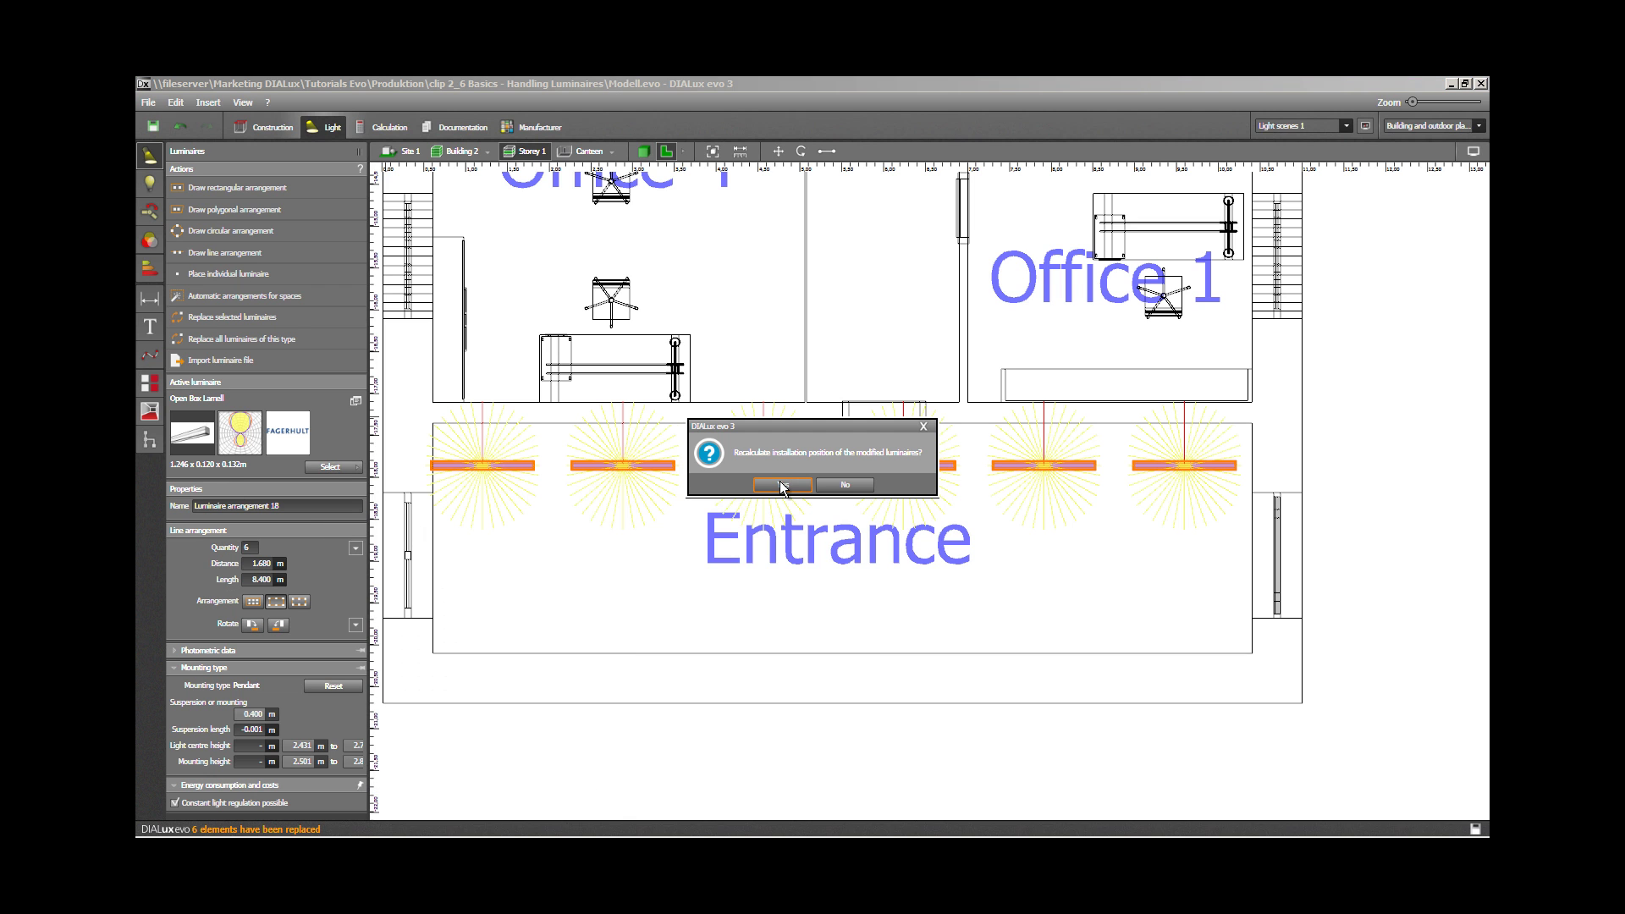
click(780, 482)
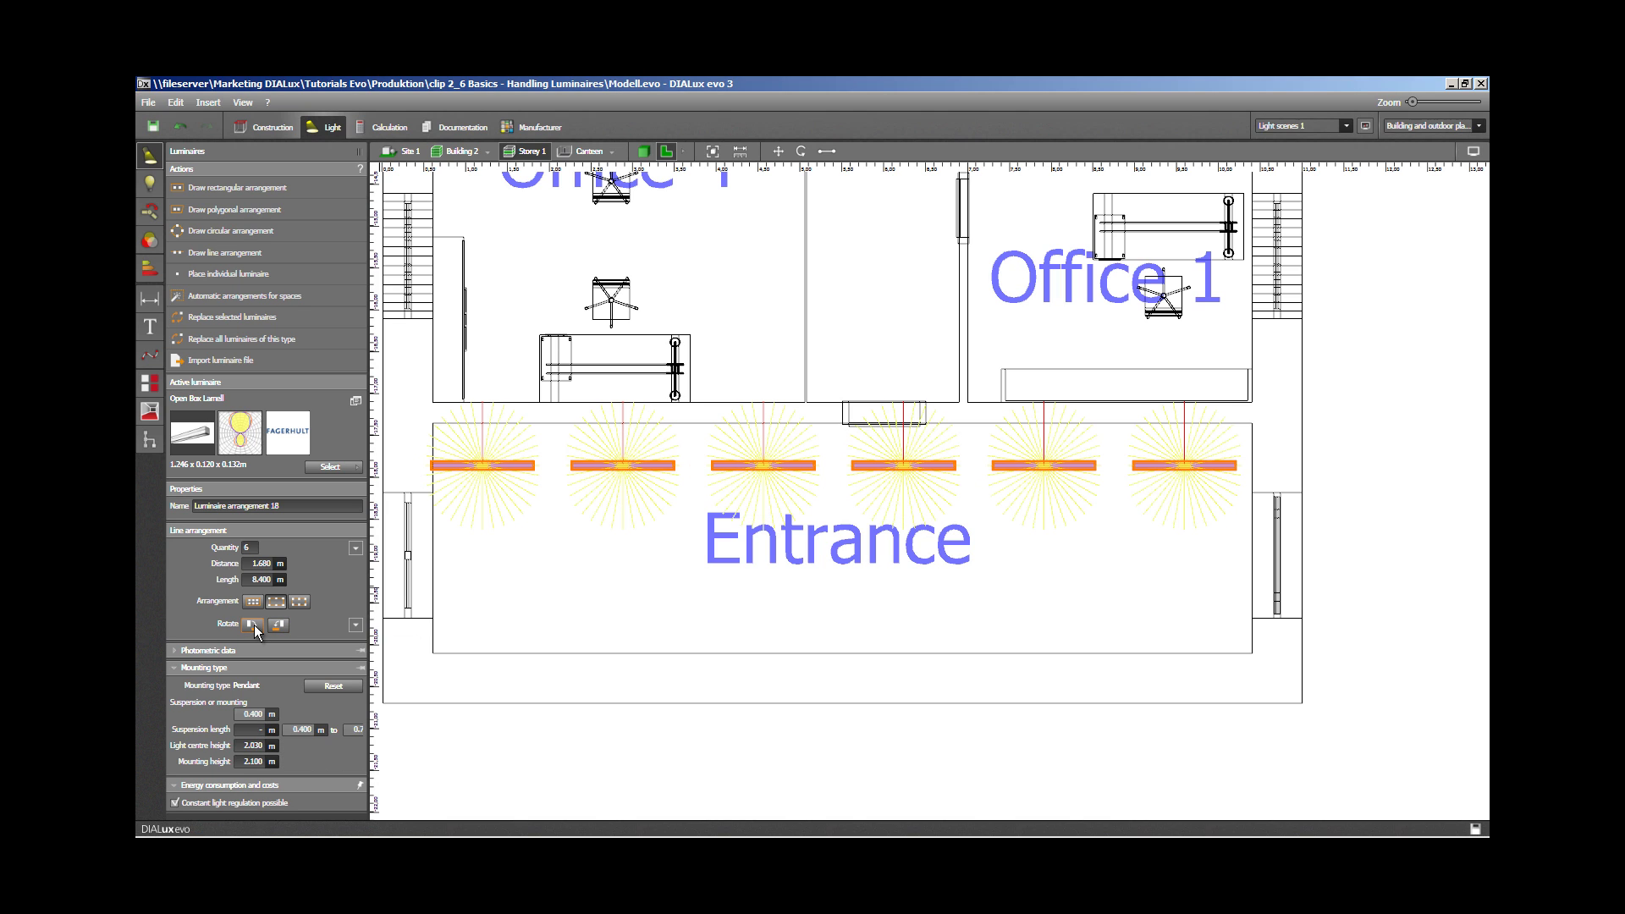
click(354, 625)
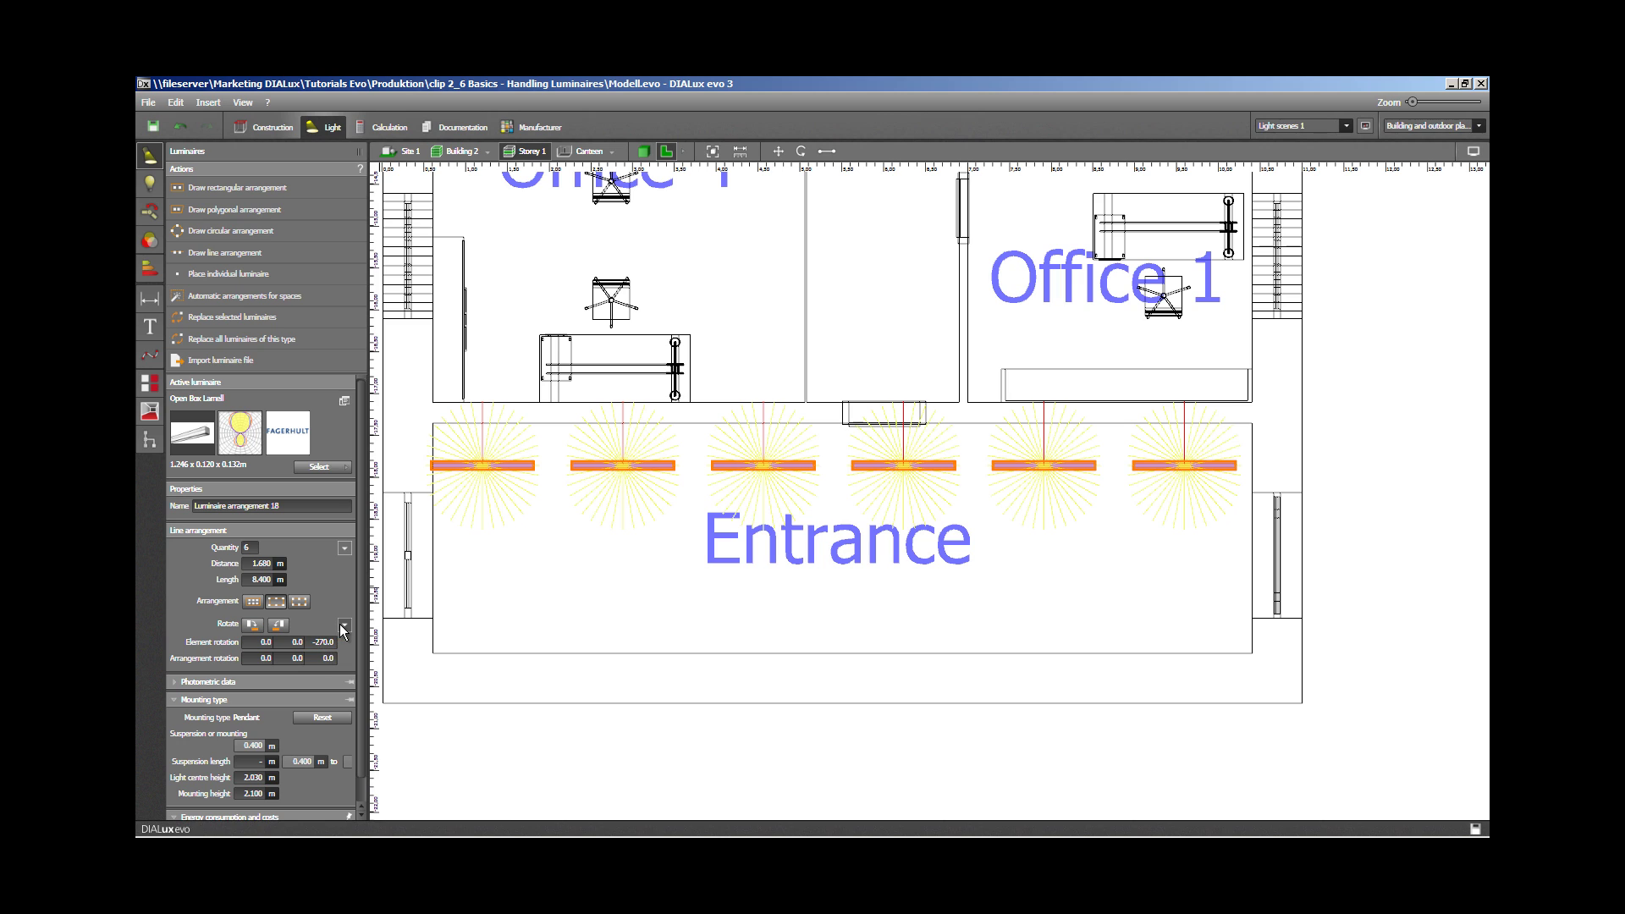
click(345, 625)
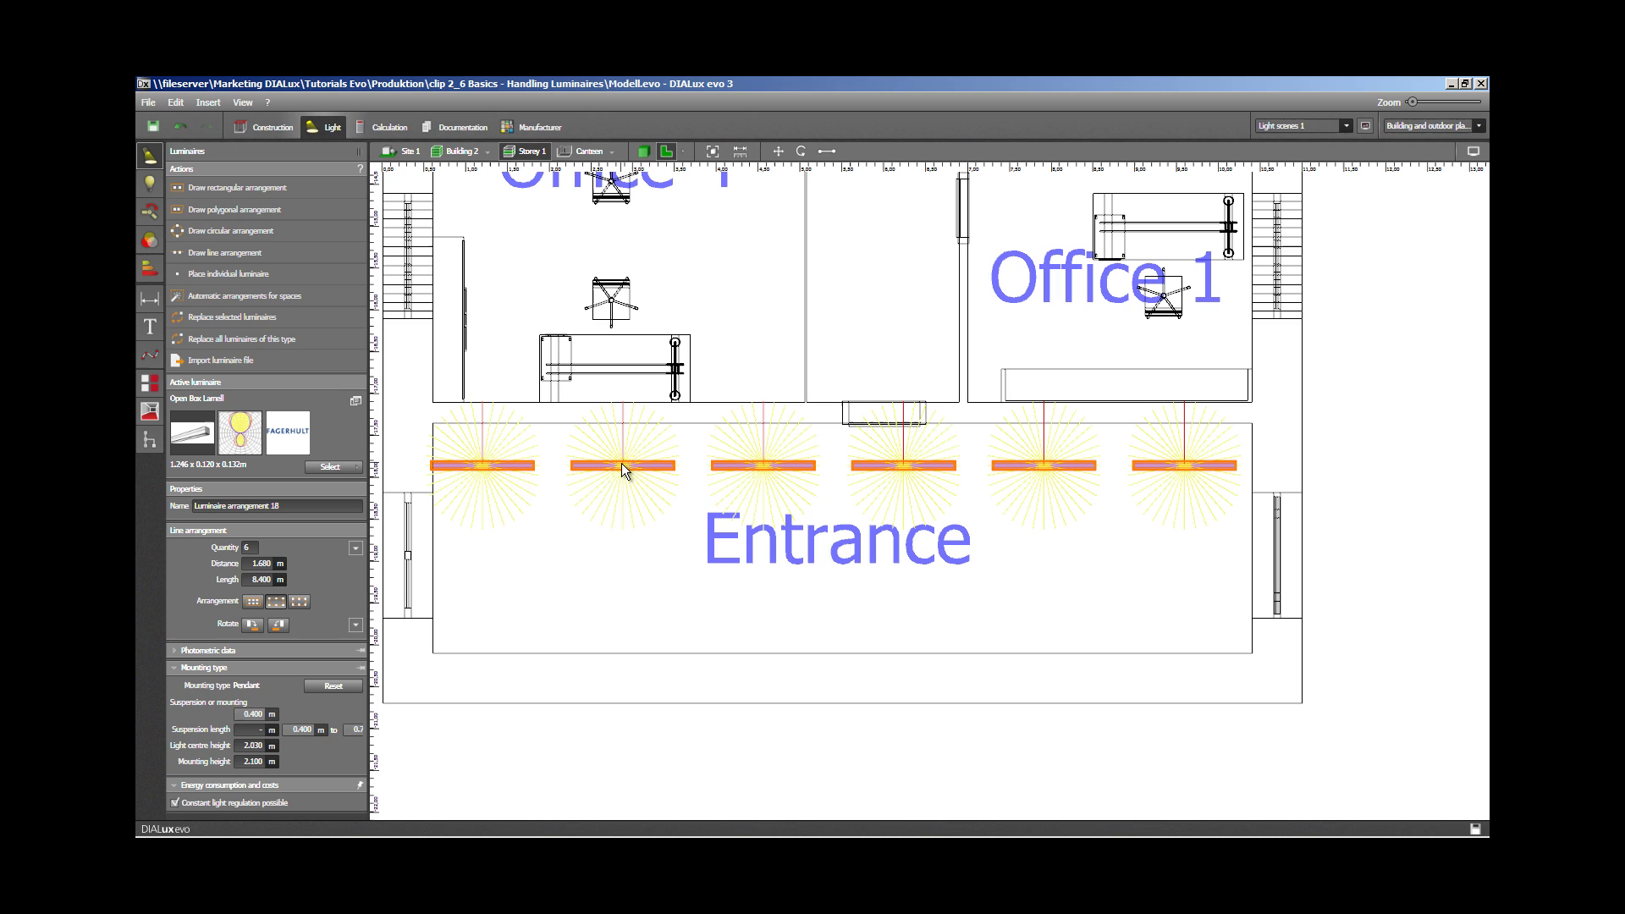
Show luminaire distances and try each line arrangement option, ending with even 1.431 m spacing
click(826, 153)
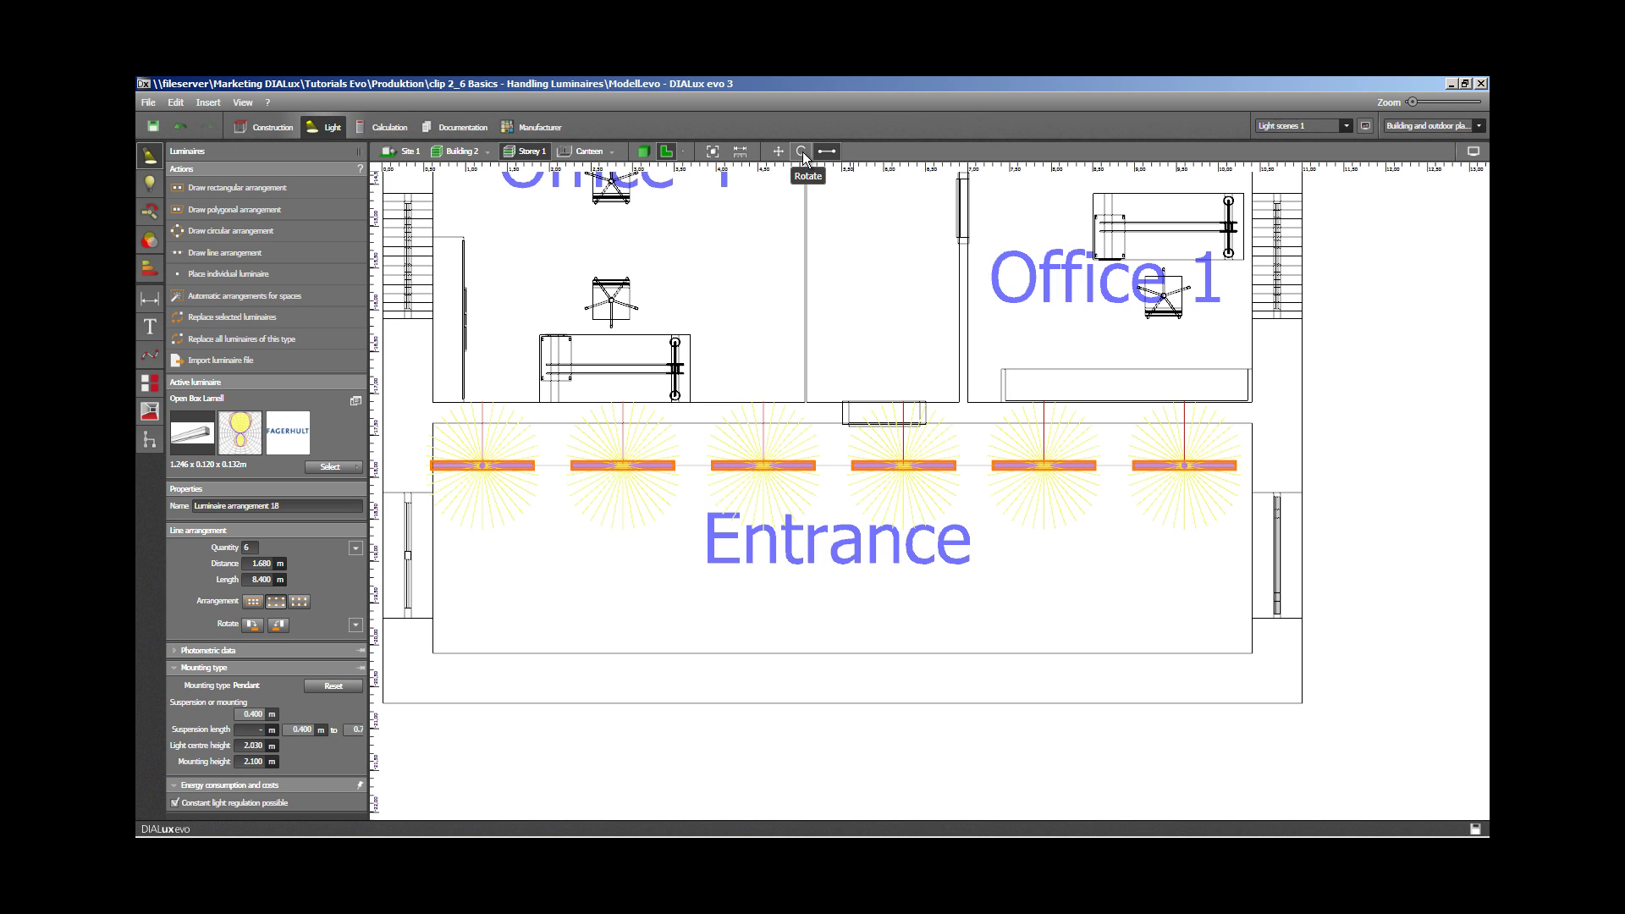
click(257, 602)
click(276, 601)
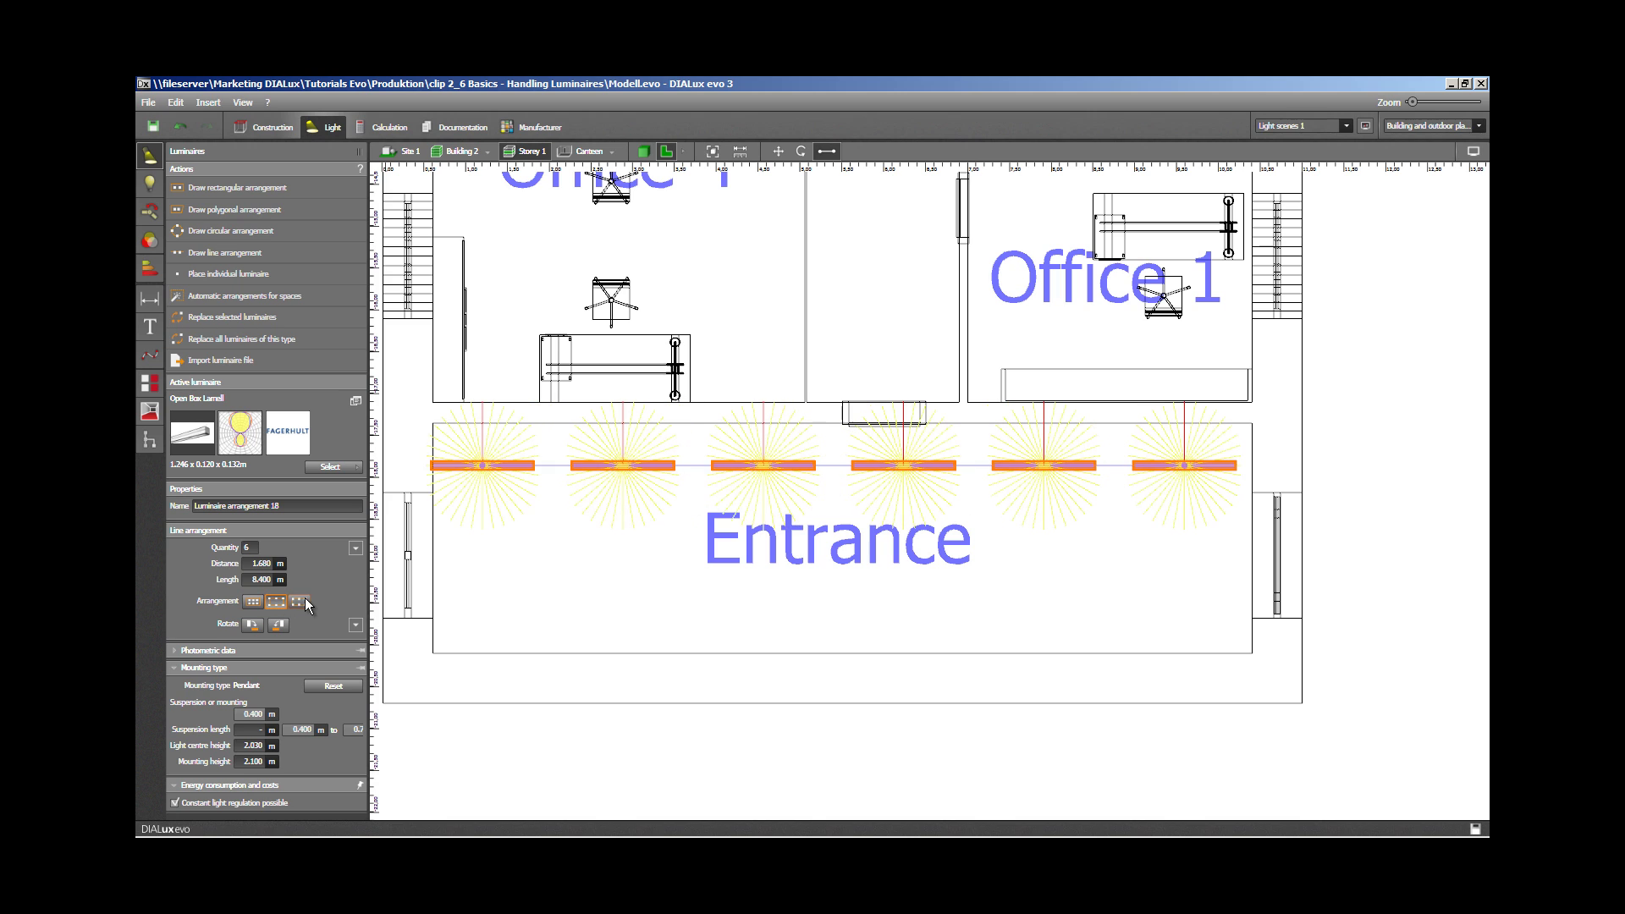
click(300, 602)
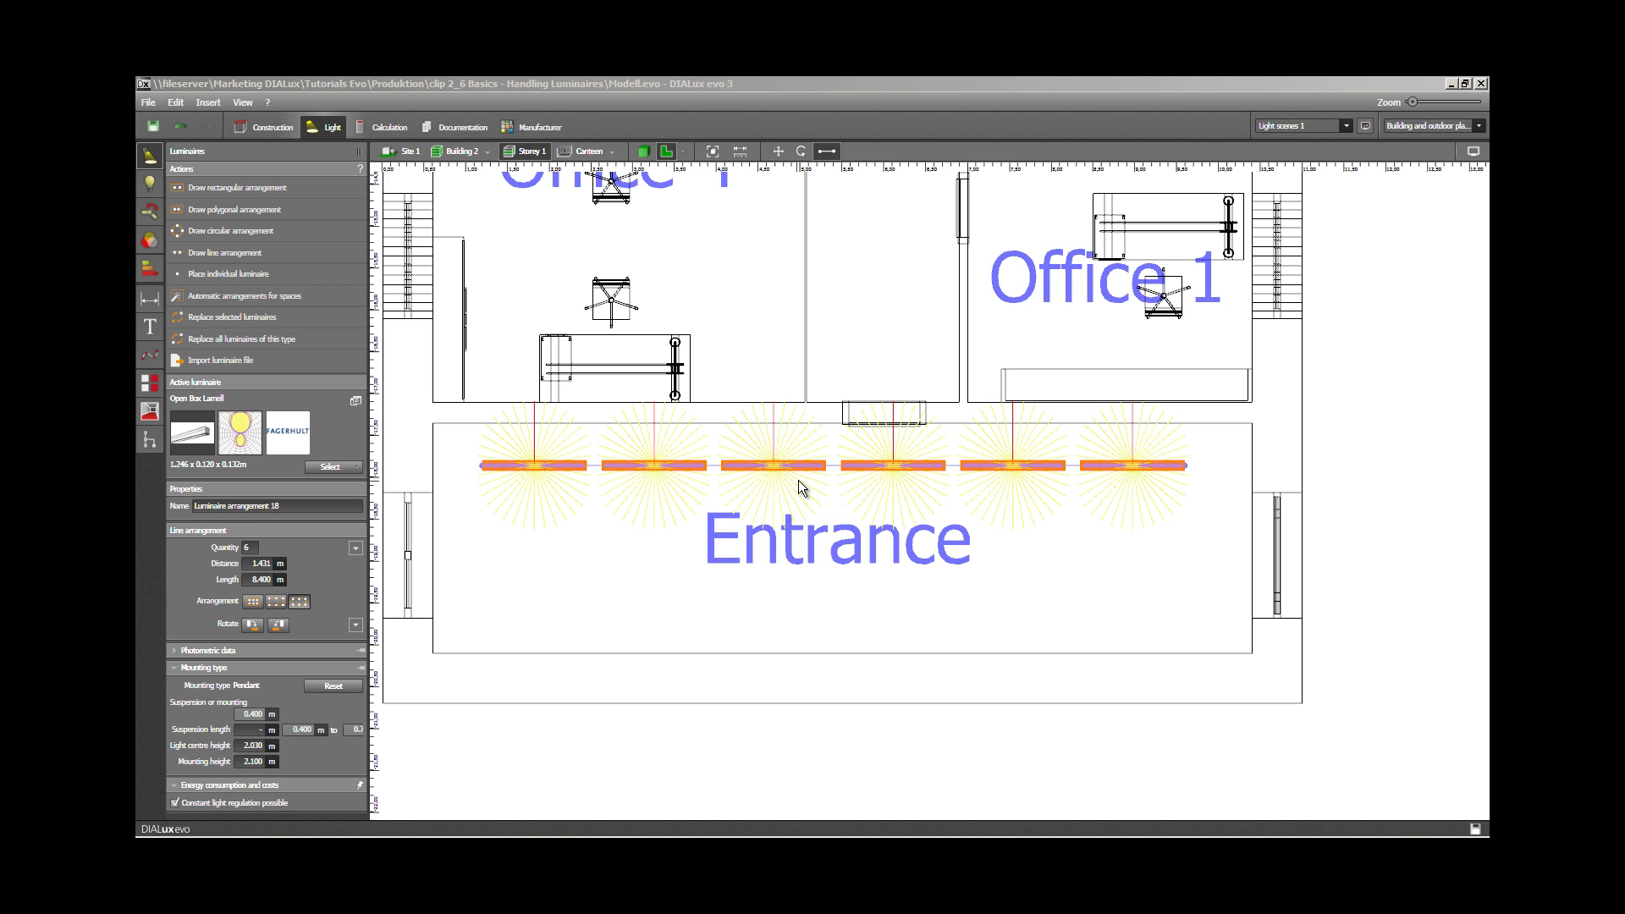
Bring the Canteen into view and make GEORGE SUSPENSION UP red the active luminaire
right_drag(799, 479, 820, 577)
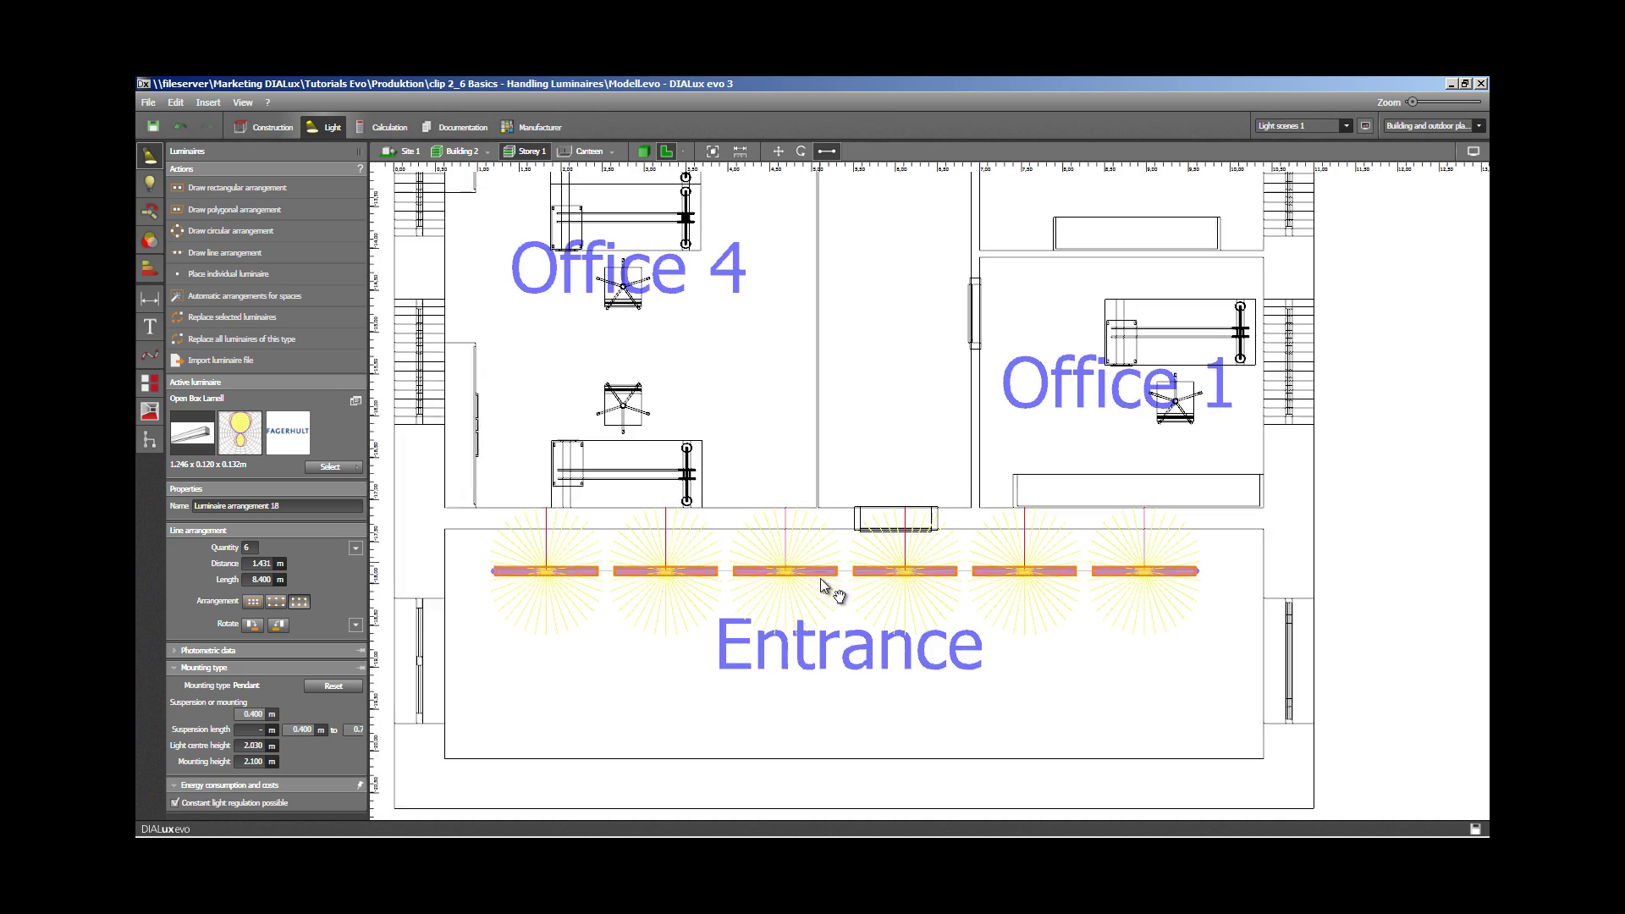
scroll(818, 583, down, 3)
right_drag(852, 464, 852, 580)
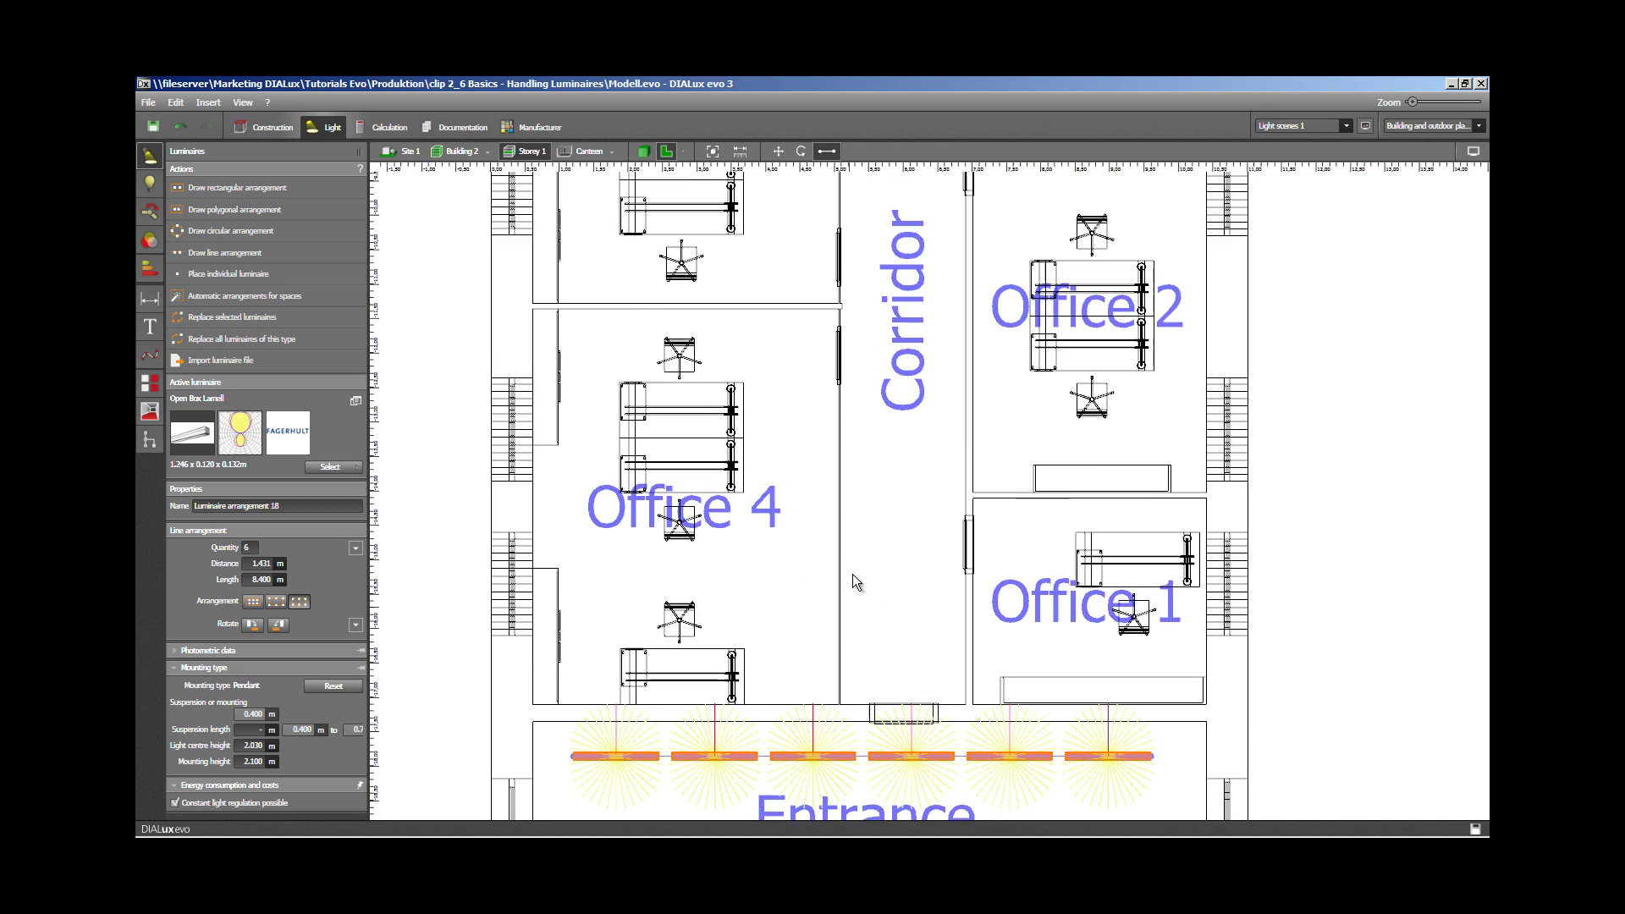
right_drag(853, 426, 854, 628)
right_drag(855, 373, 844, 647)
right_drag(871, 459, 870, 573)
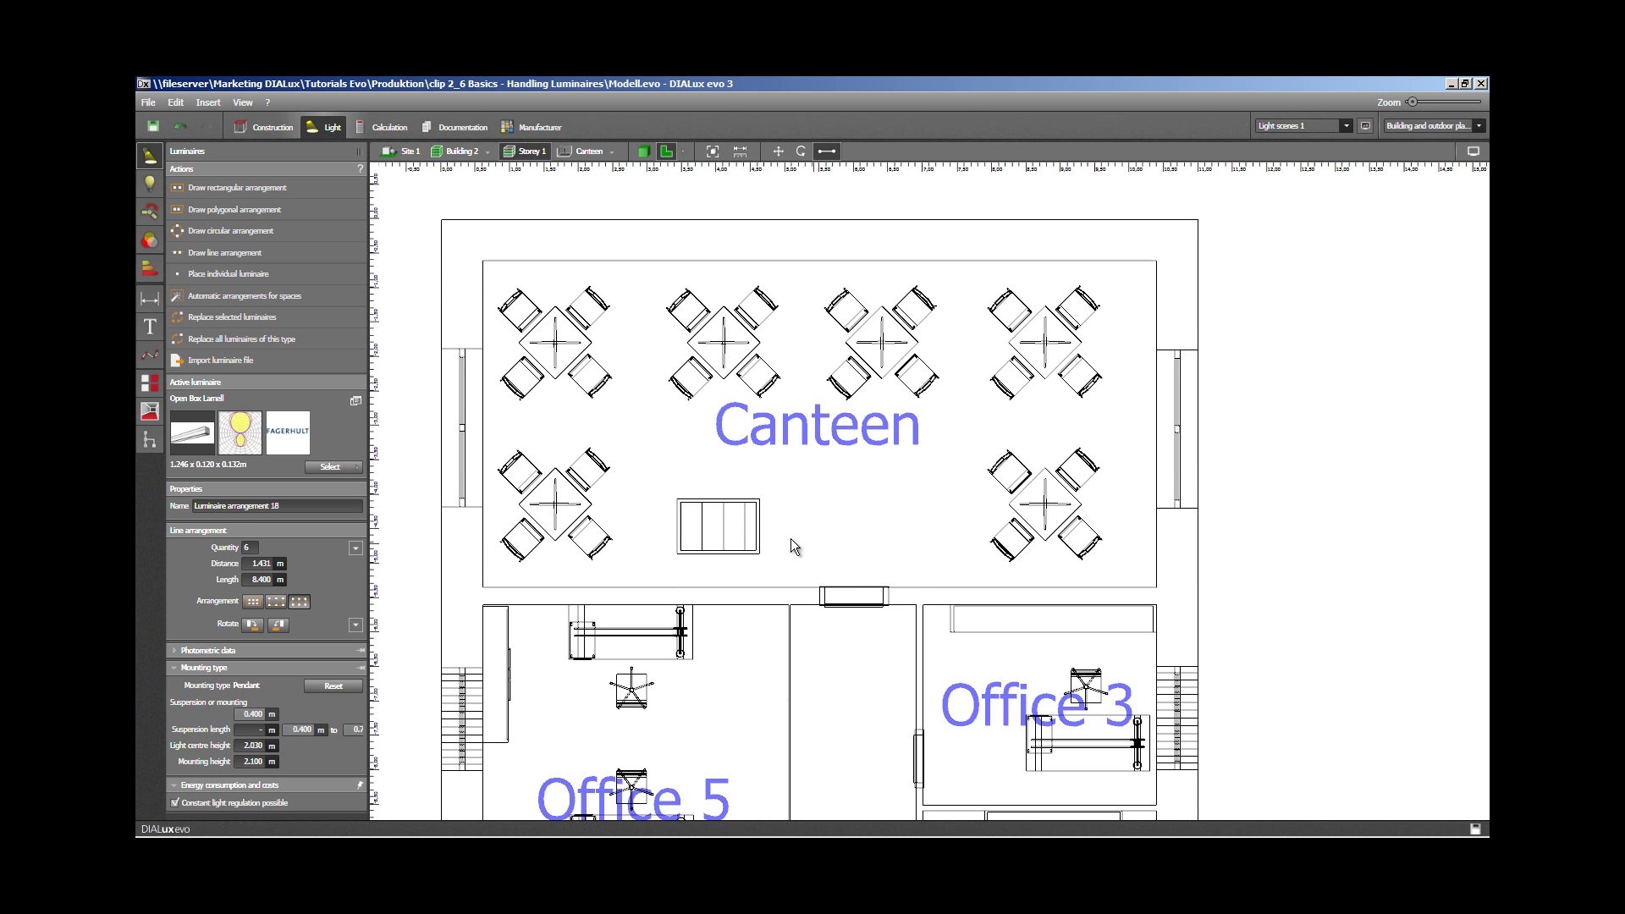
click(343, 466)
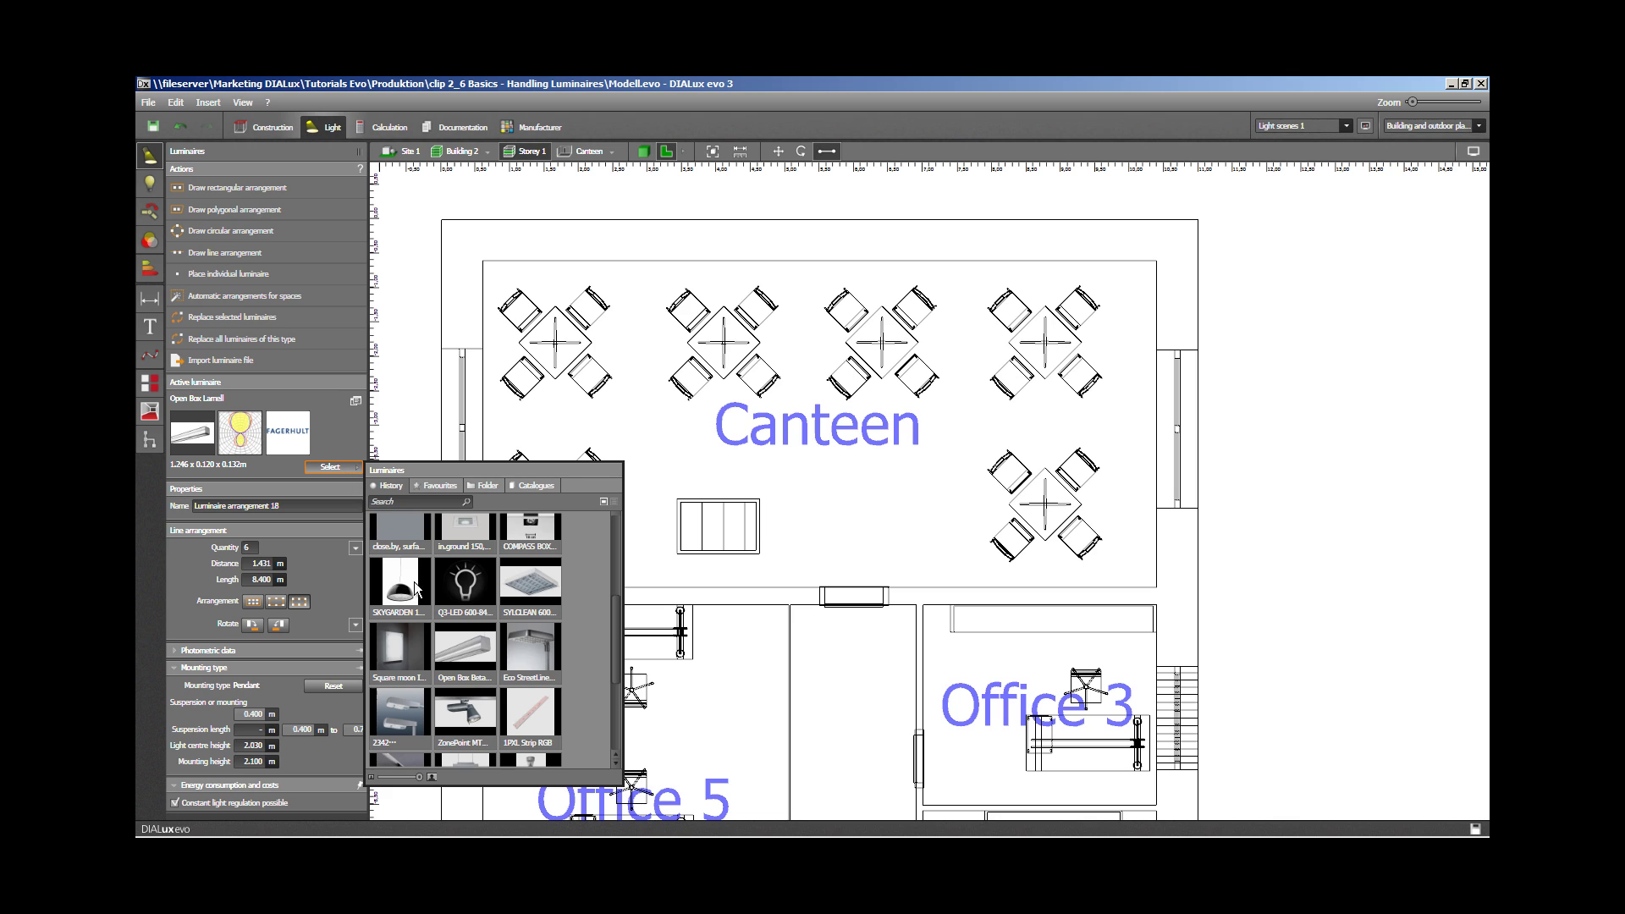
scroll(404, 559, up, 2)
click(401, 550)
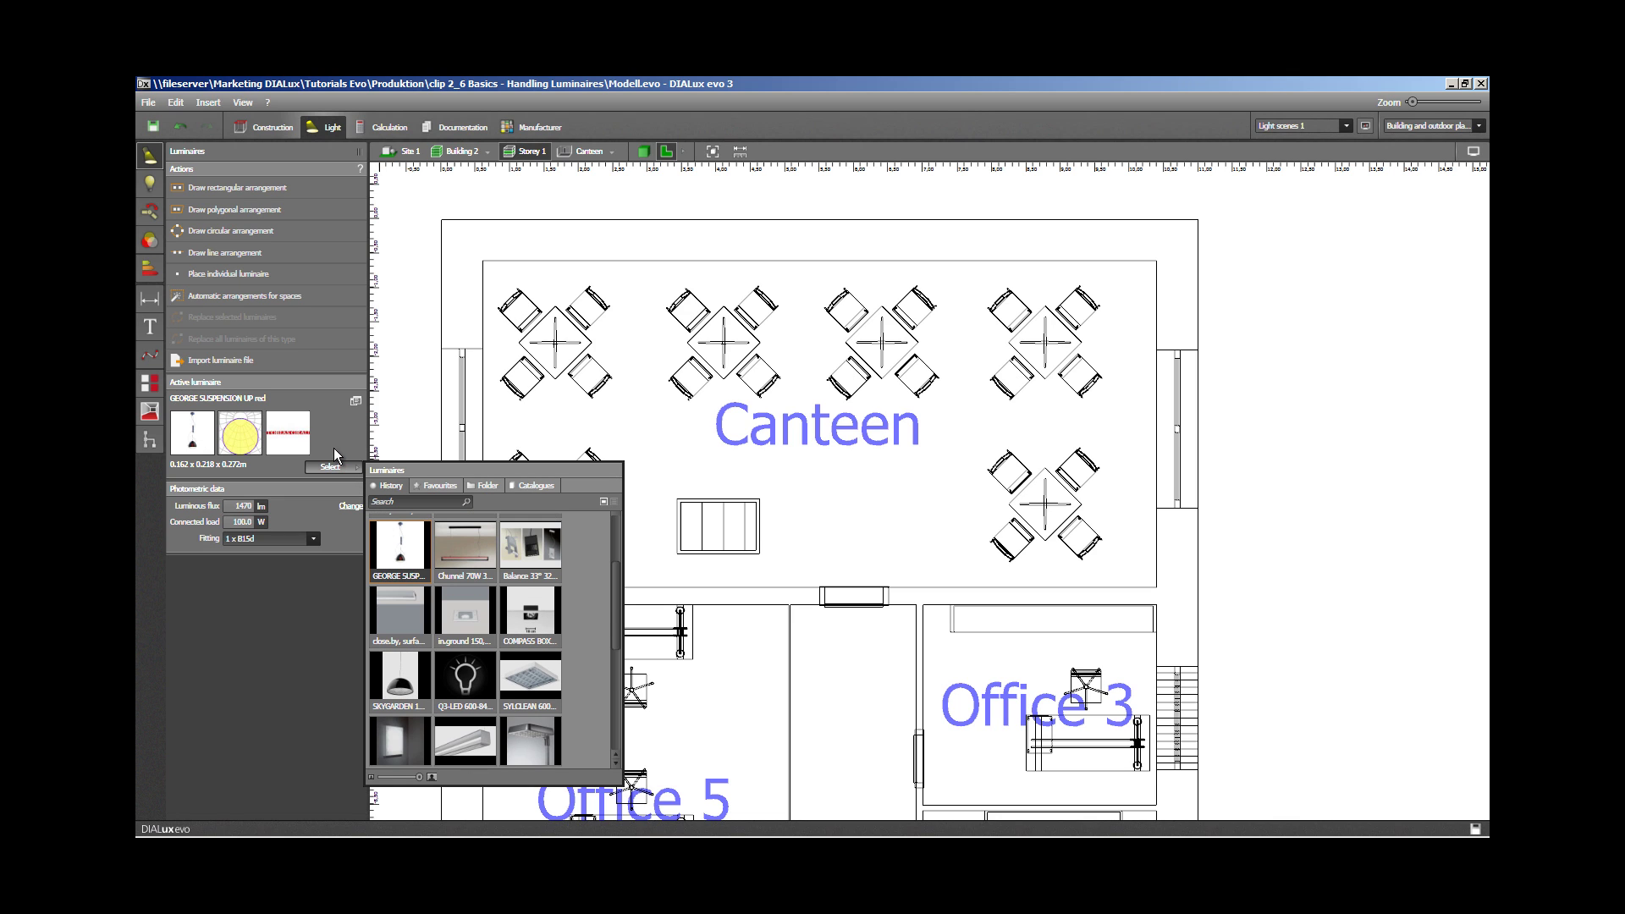
Draw a rectangular 4 × 2 luminaire arrangement spanning the Canteen
click(254, 188)
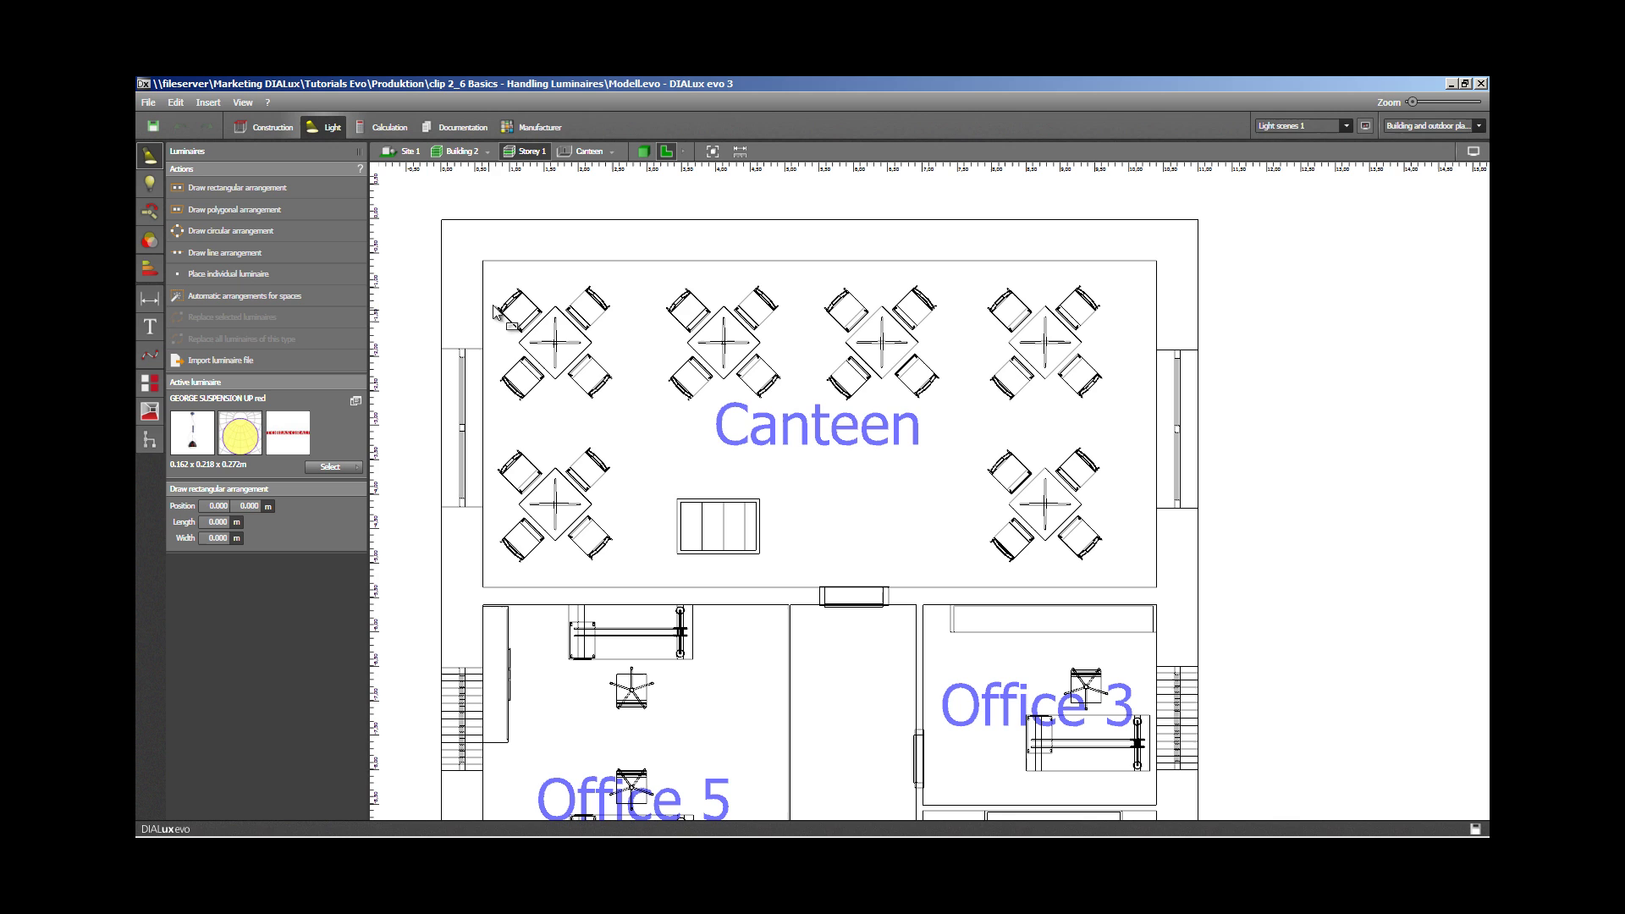
click(505, 276)
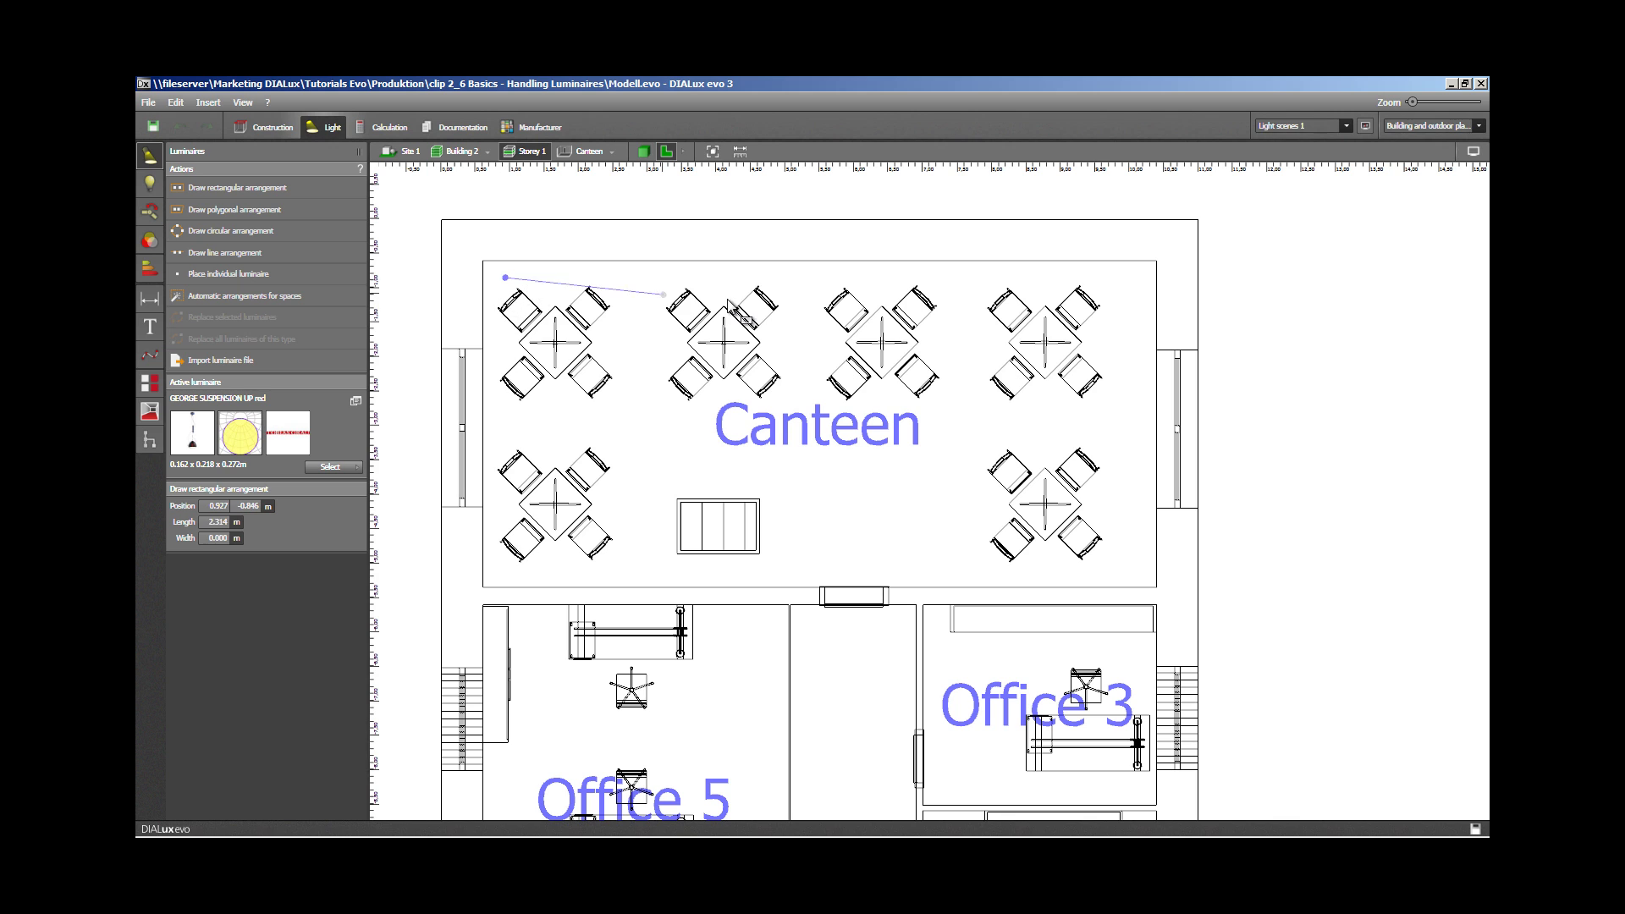
click(1114, 279)
click(1131, 563)
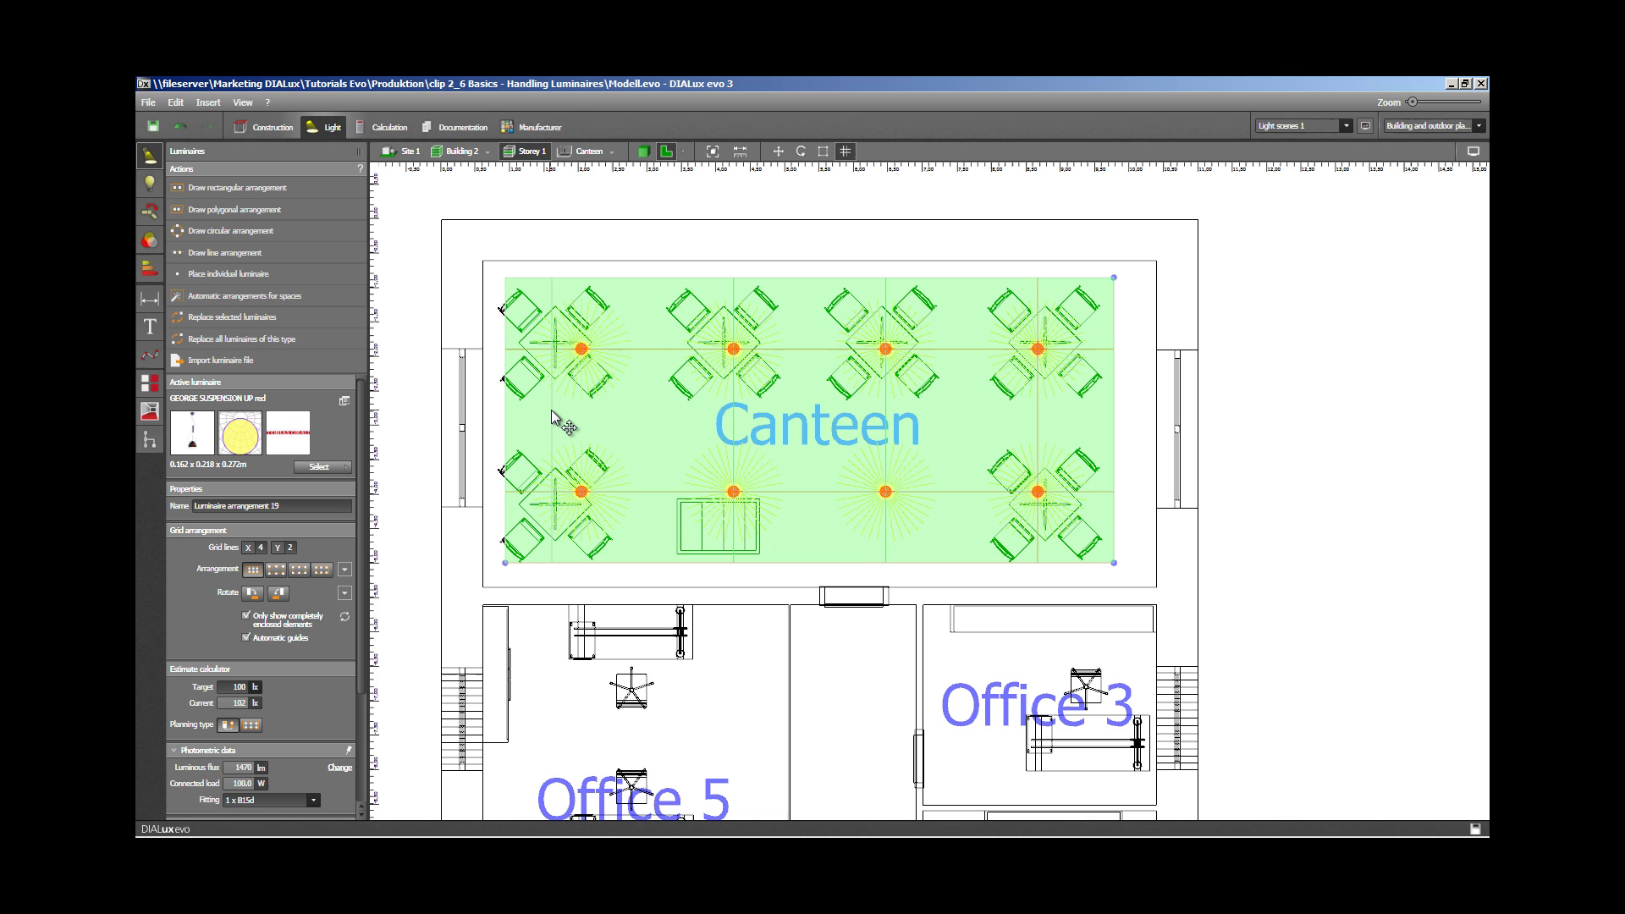
Drag the Canteen grid's columns and rows over the dining tables, then deselect and reselect it
drag(552, 414, 552, 415)
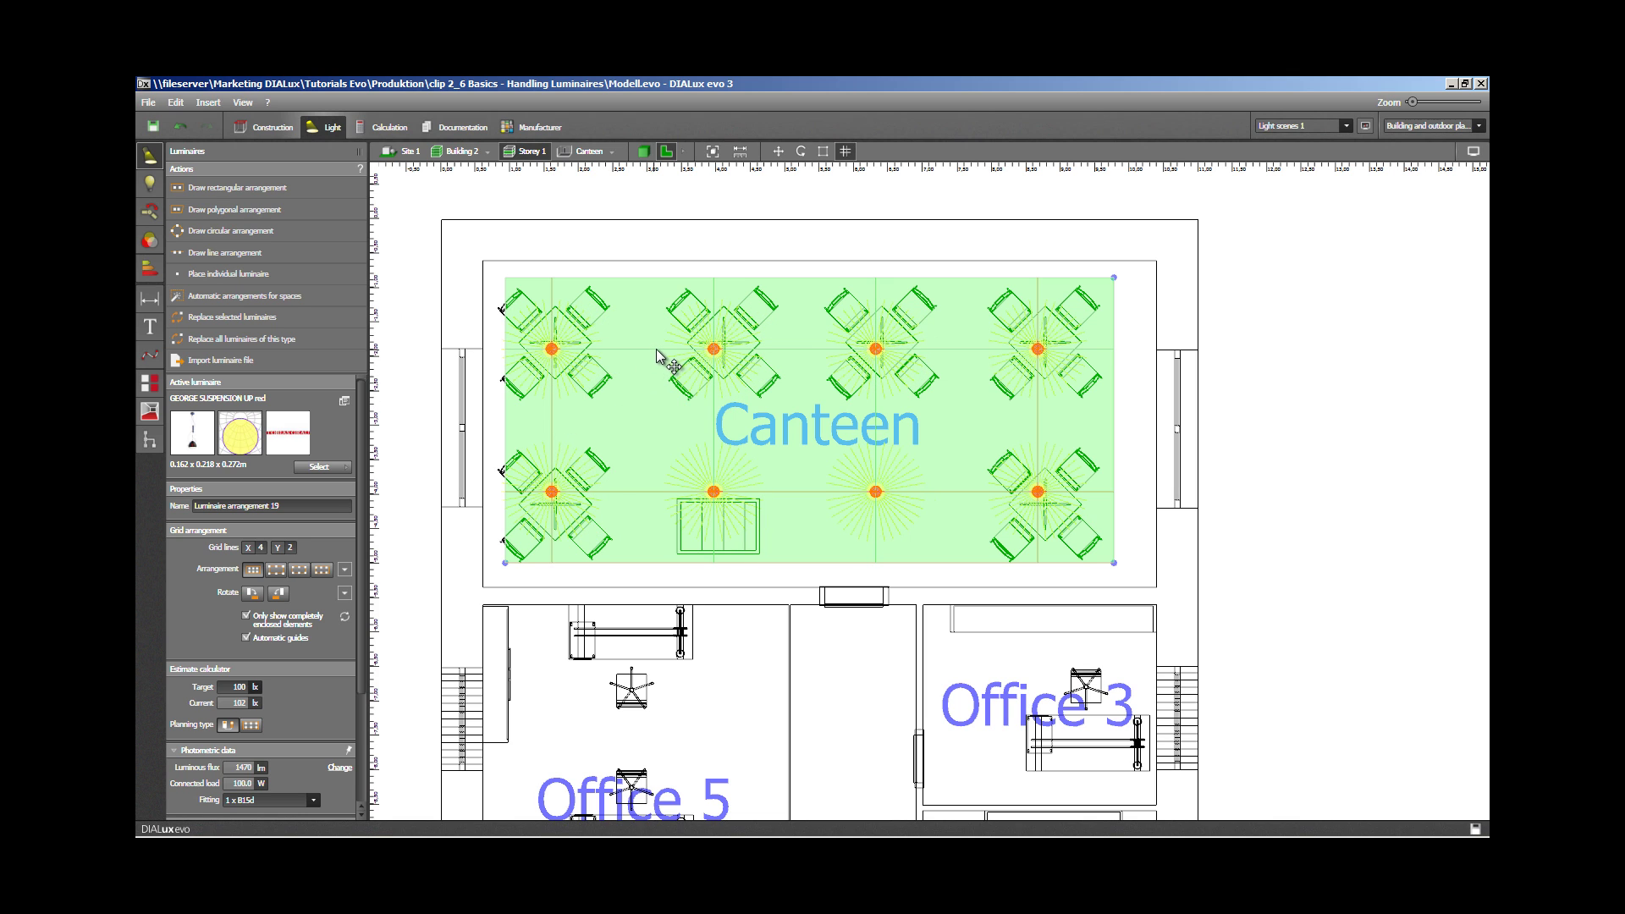
drag(657, 354, 1053, 344)
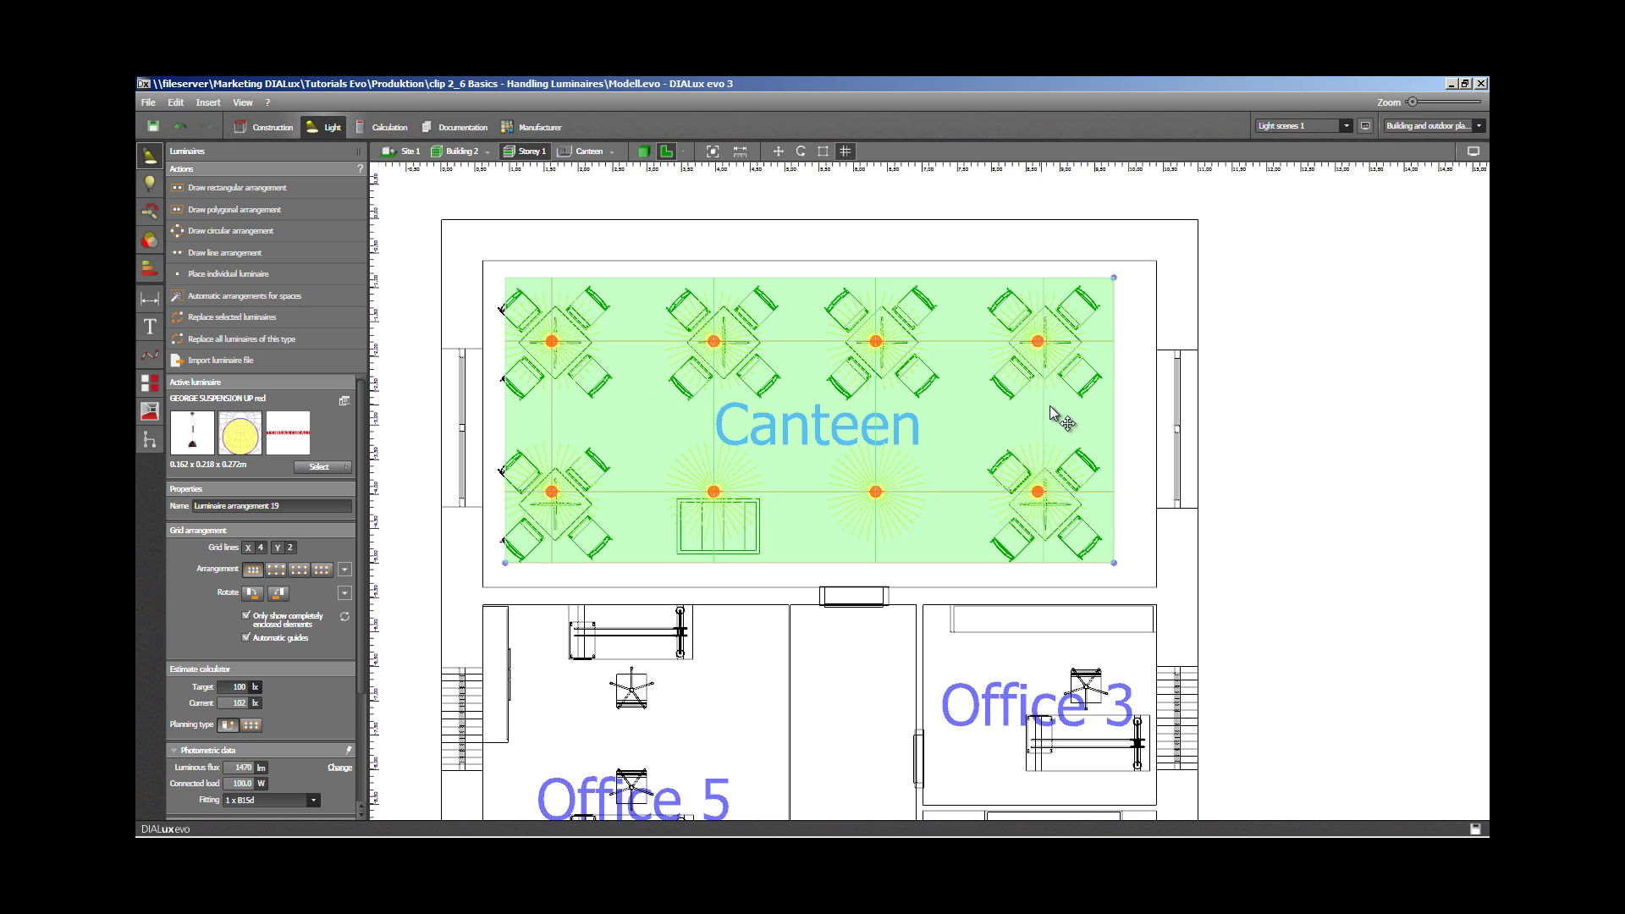
drag(1052, 415, 1055, 420)
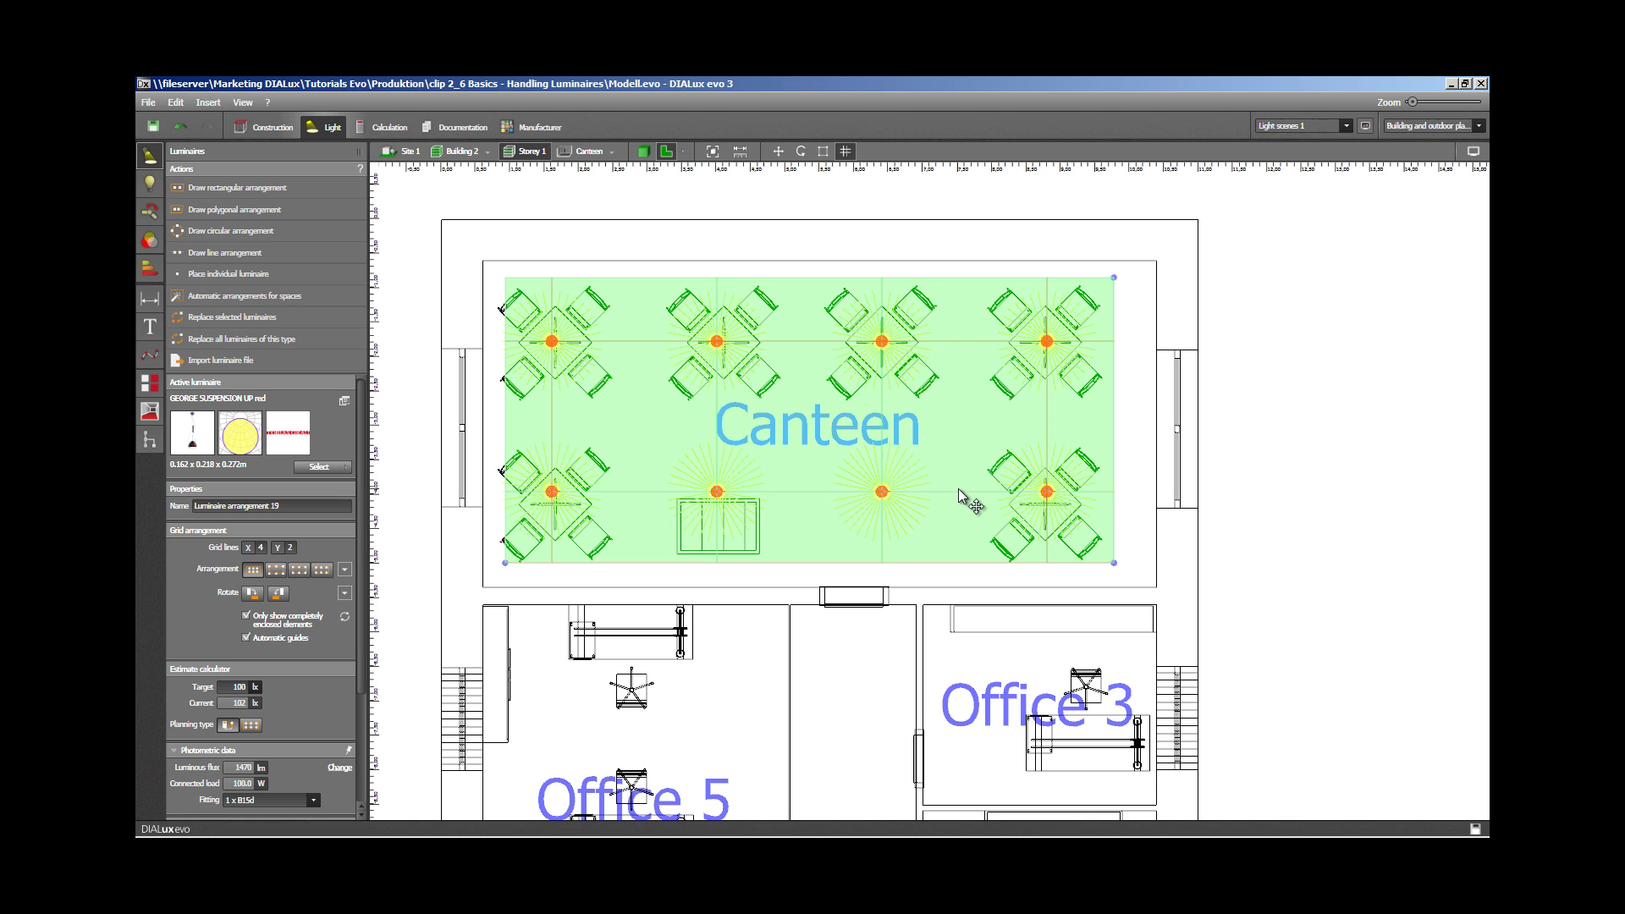
drag(958, 489, 764, 507)
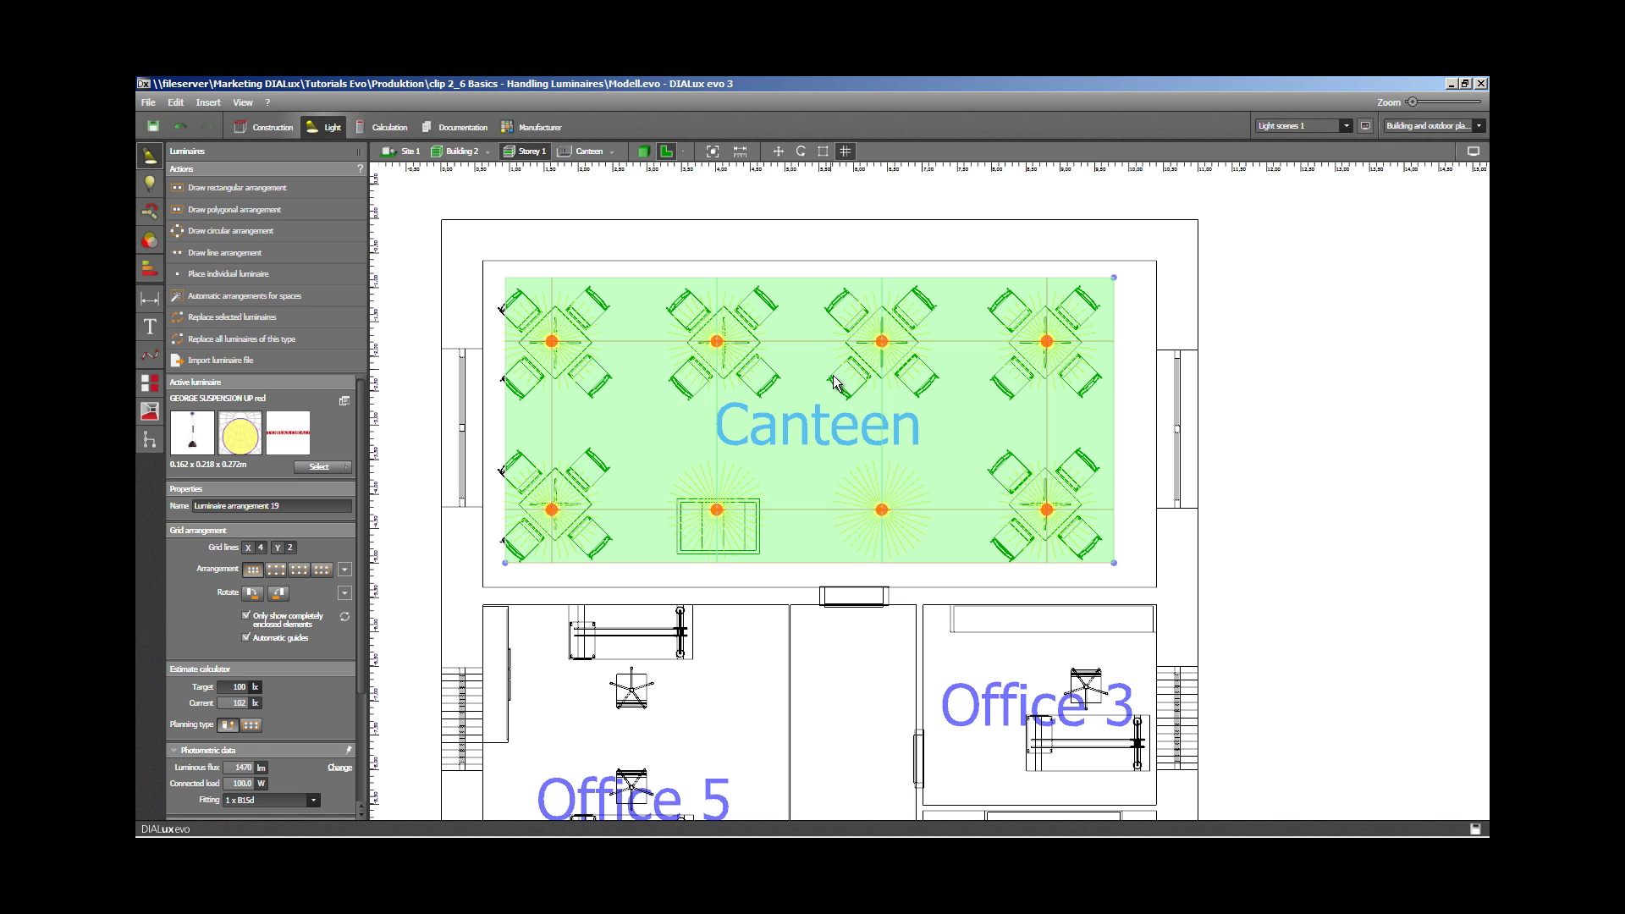
key(Escape)
click(914, 343)
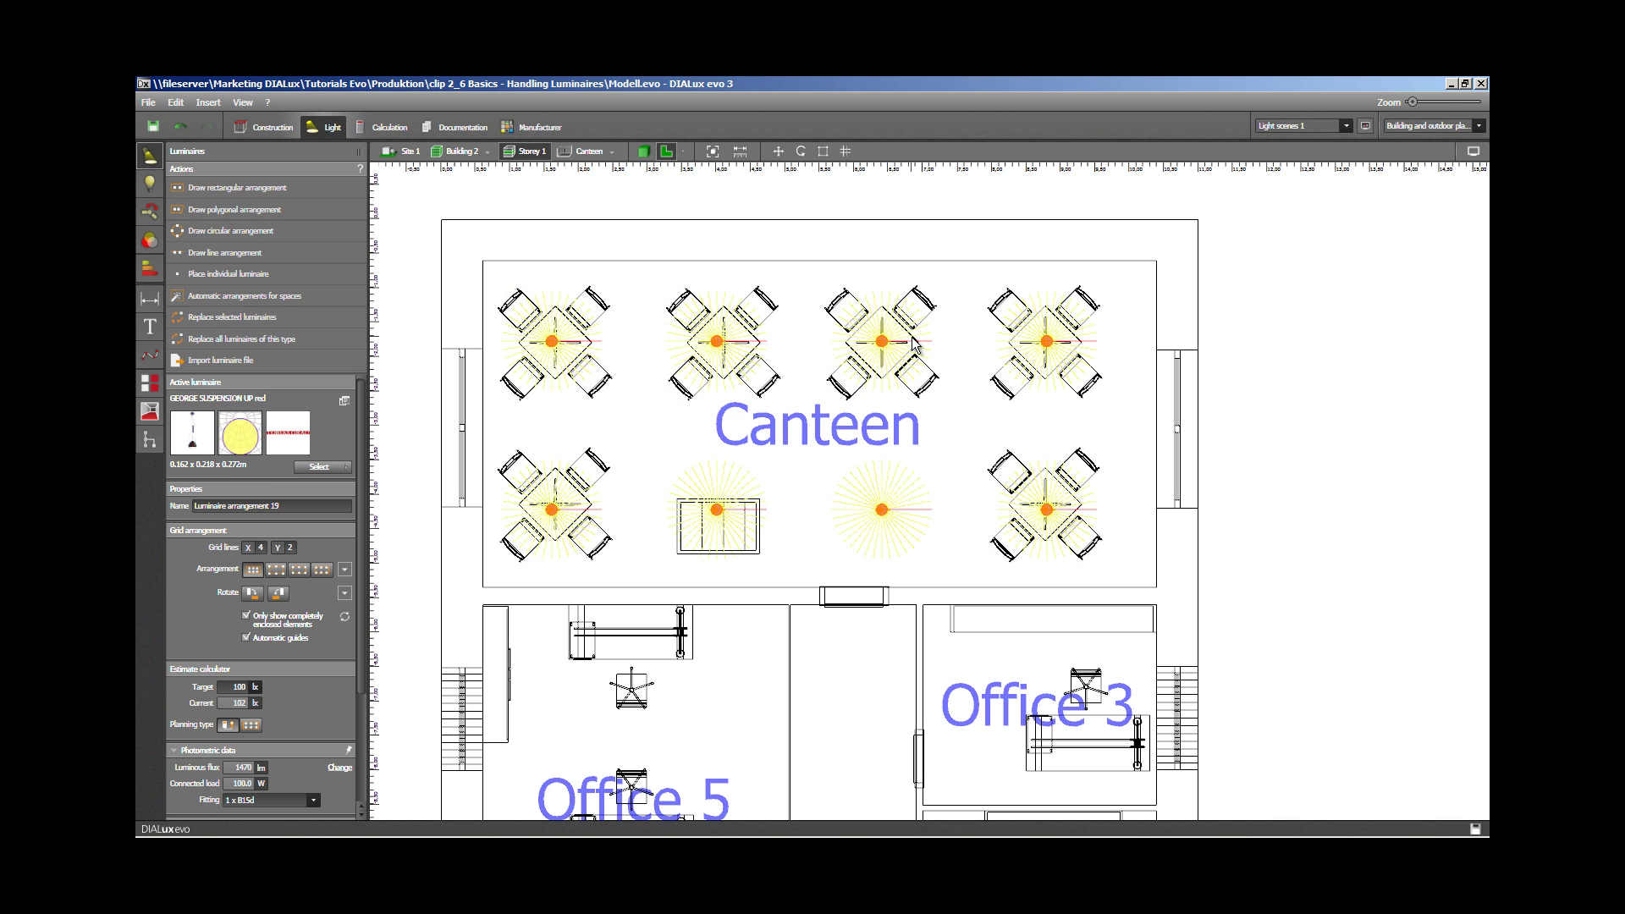
Fill Office 5 with a 3 × 3 ZoneBeam MR 111 arrangement targeting 500 lx
click(844, 152)
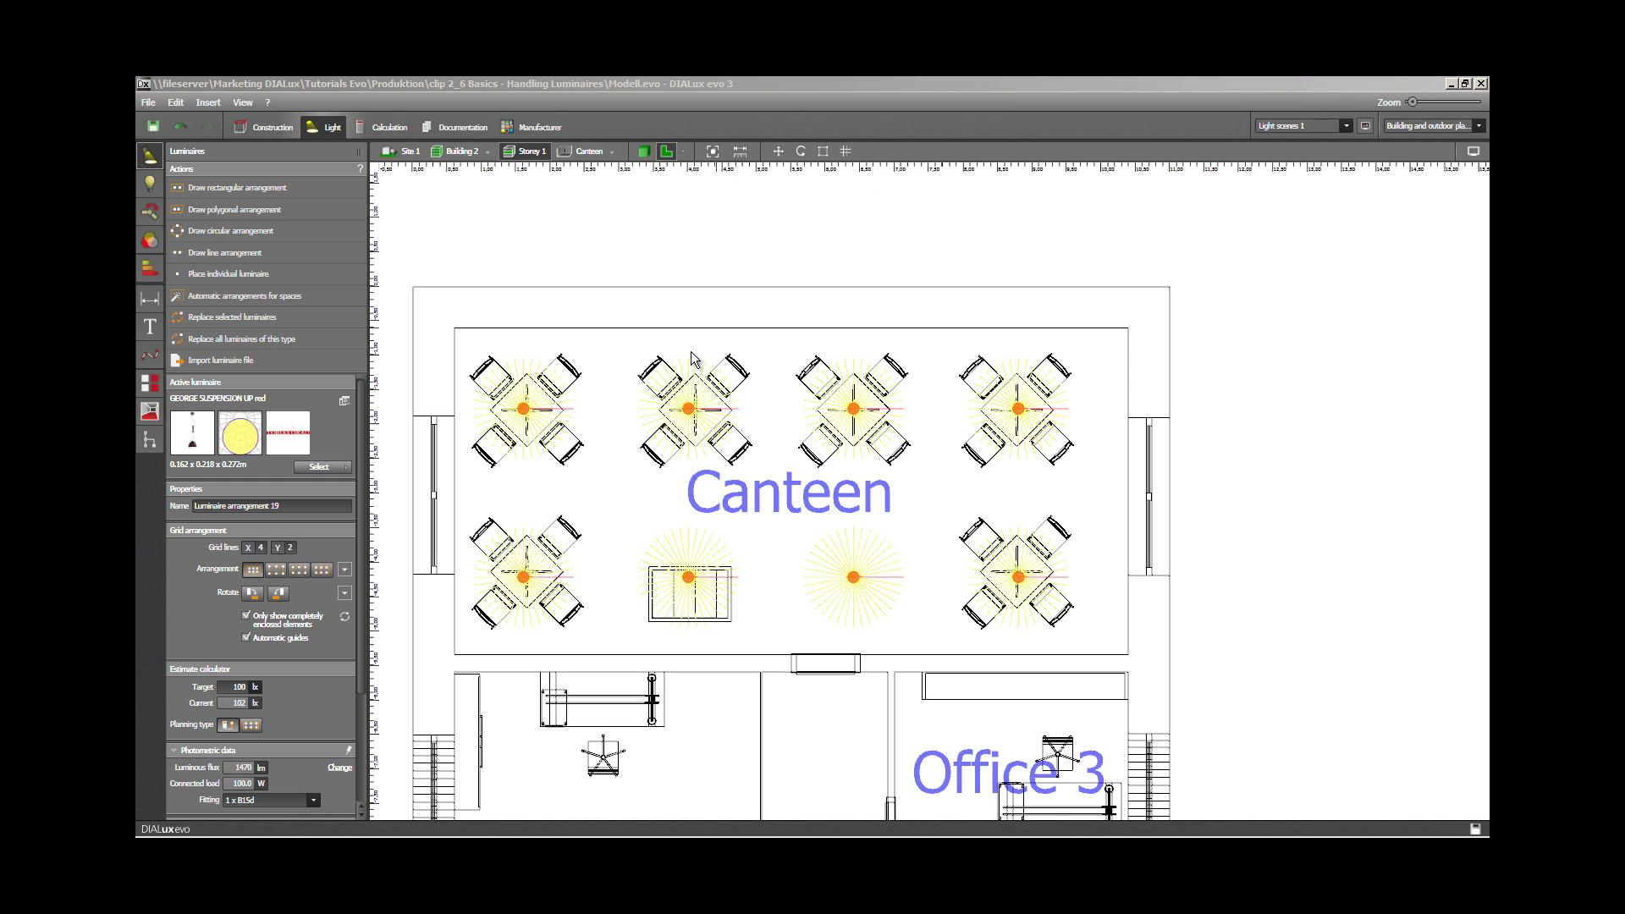
middle_drag(518, 505, 550, 160)
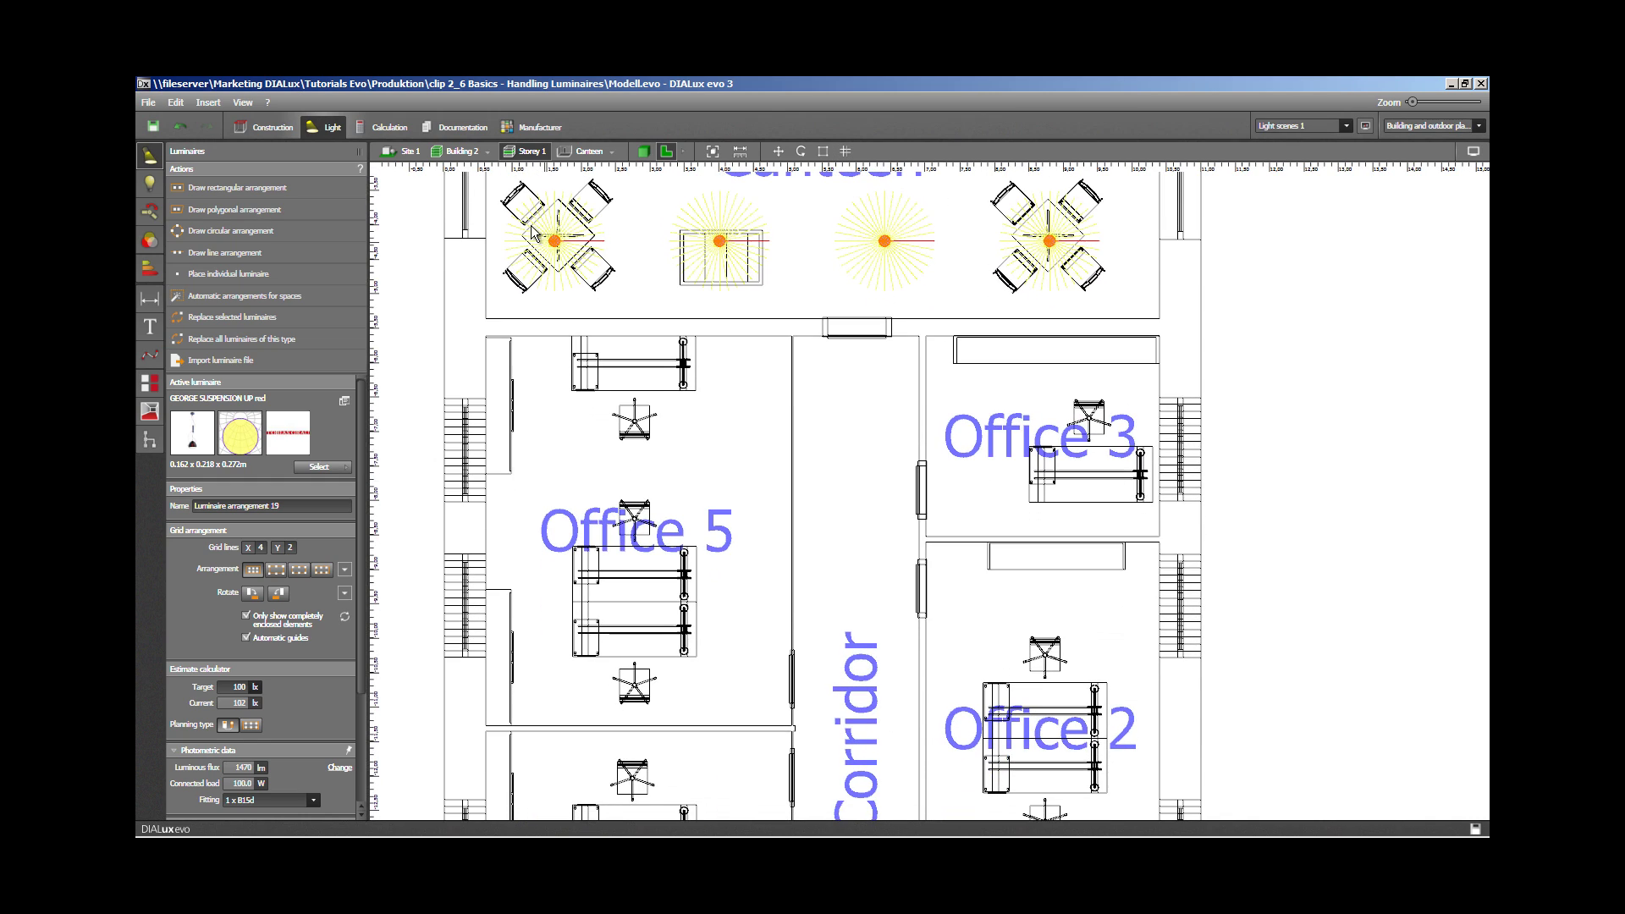
click(213, 296)
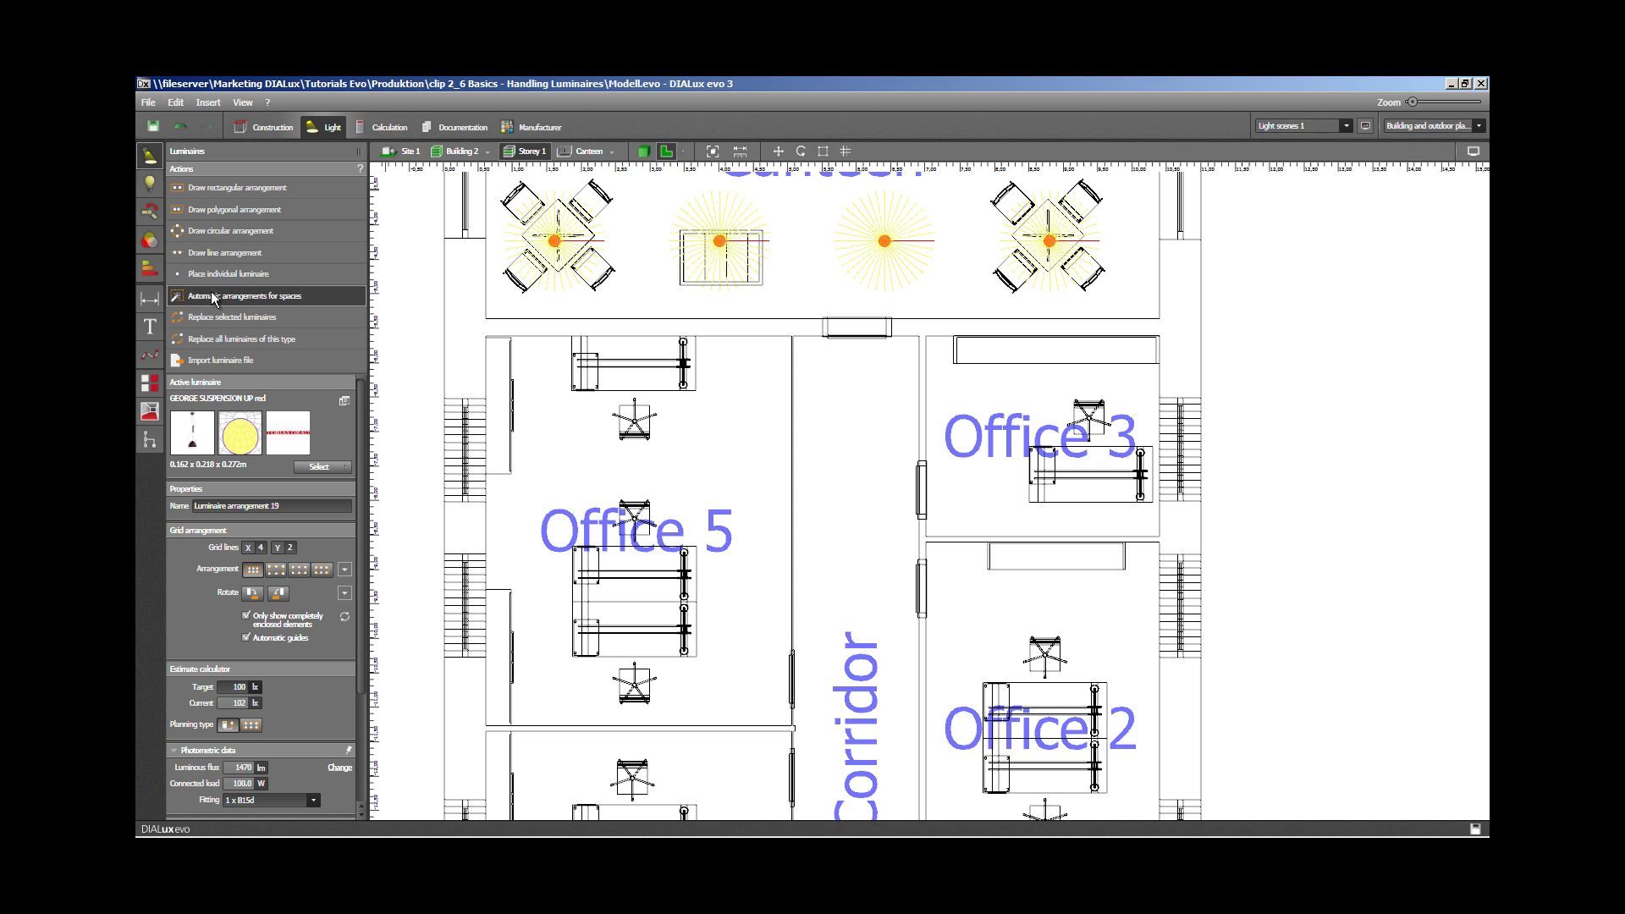
click(328, 466)
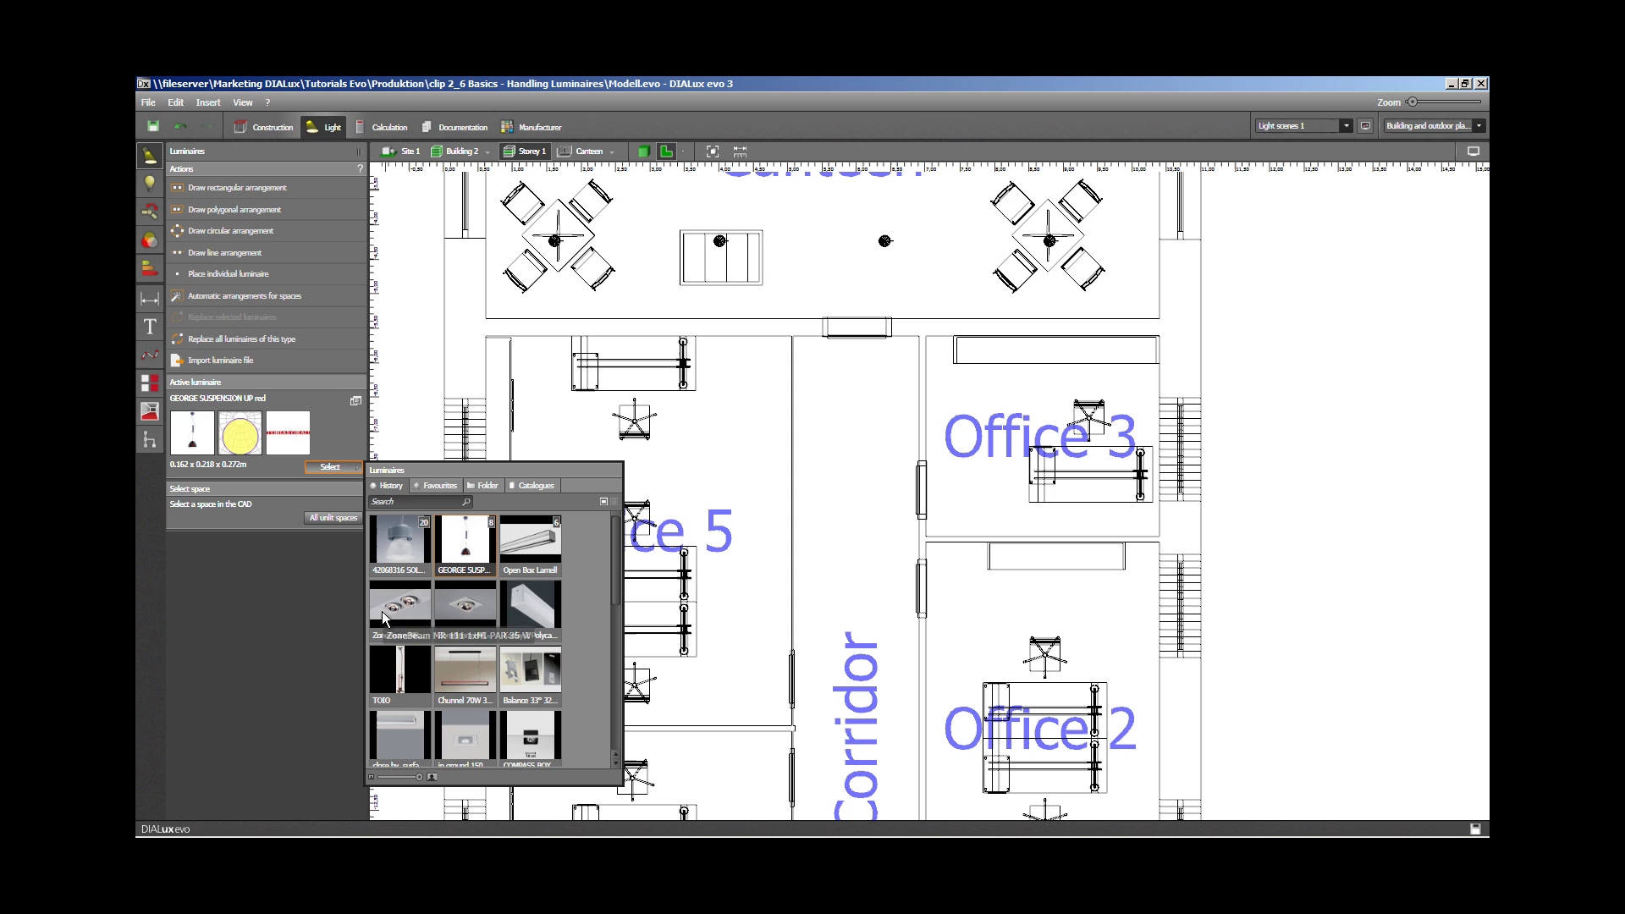
click(419, 605)
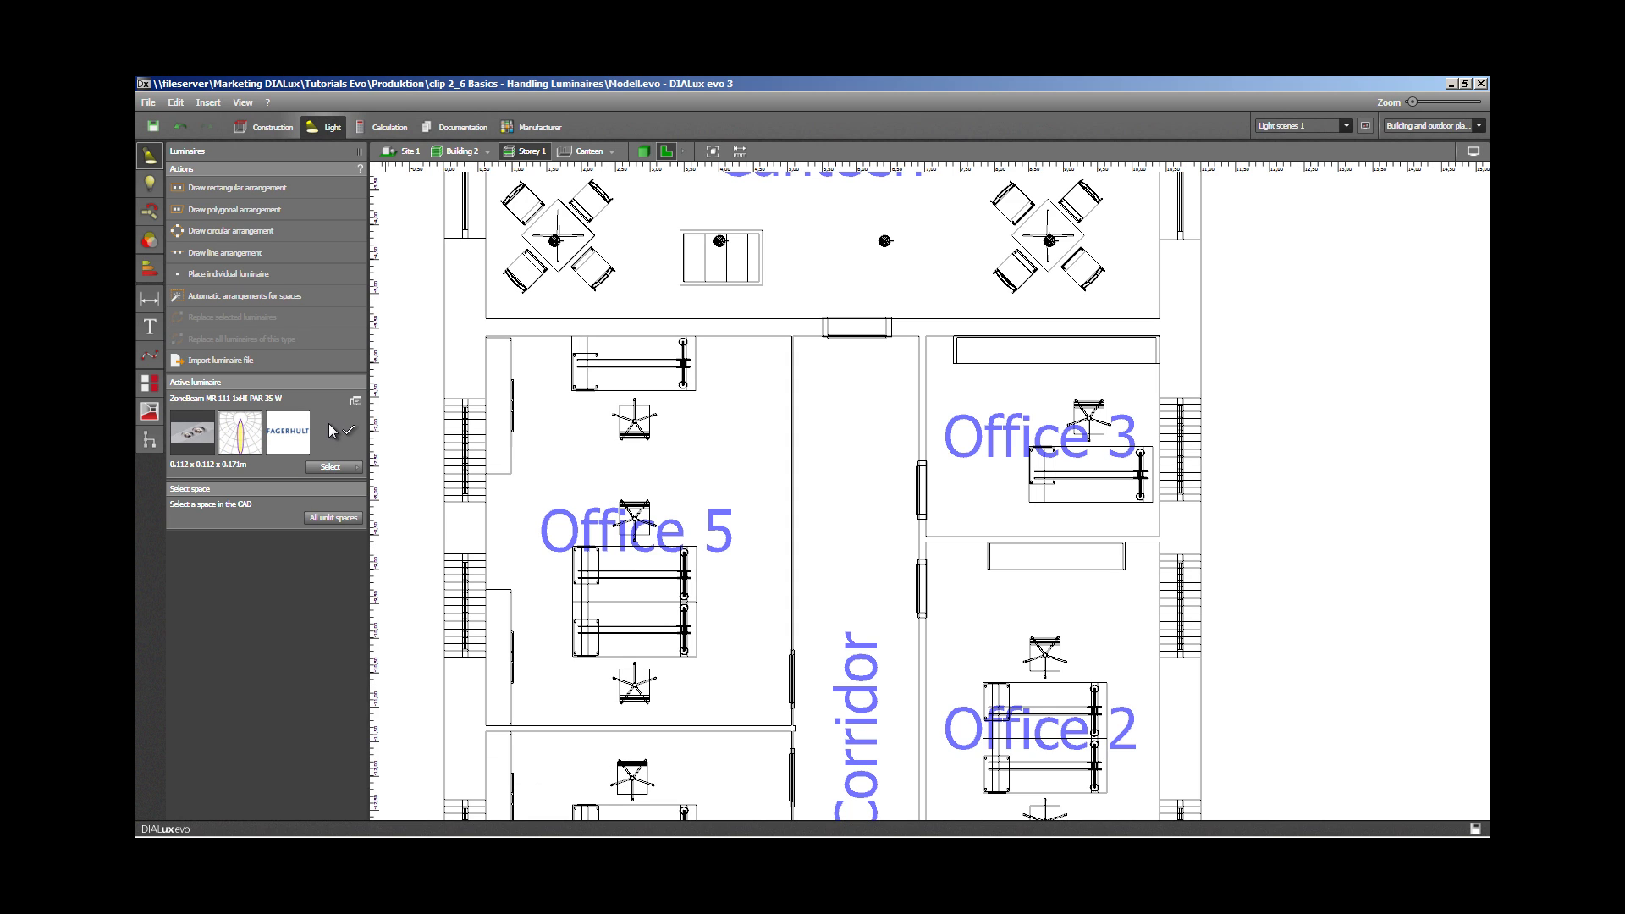
click(710, 490)
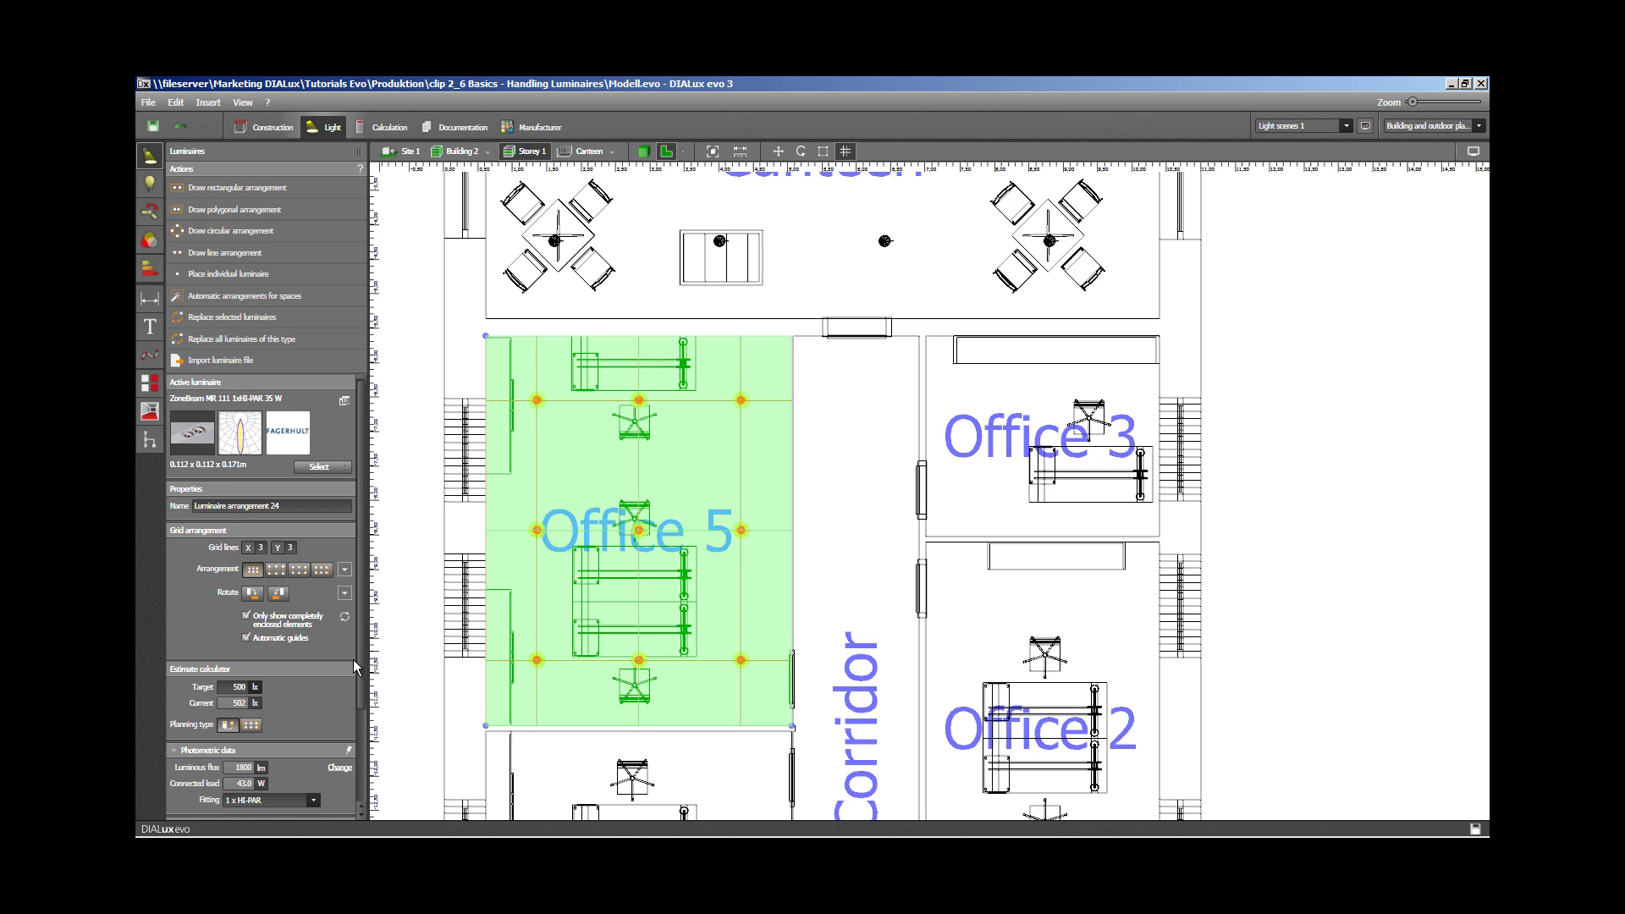
click(241, 686)
Move Office 5's top-left ZoneBeam luminaire down and inward
click(826, 529)
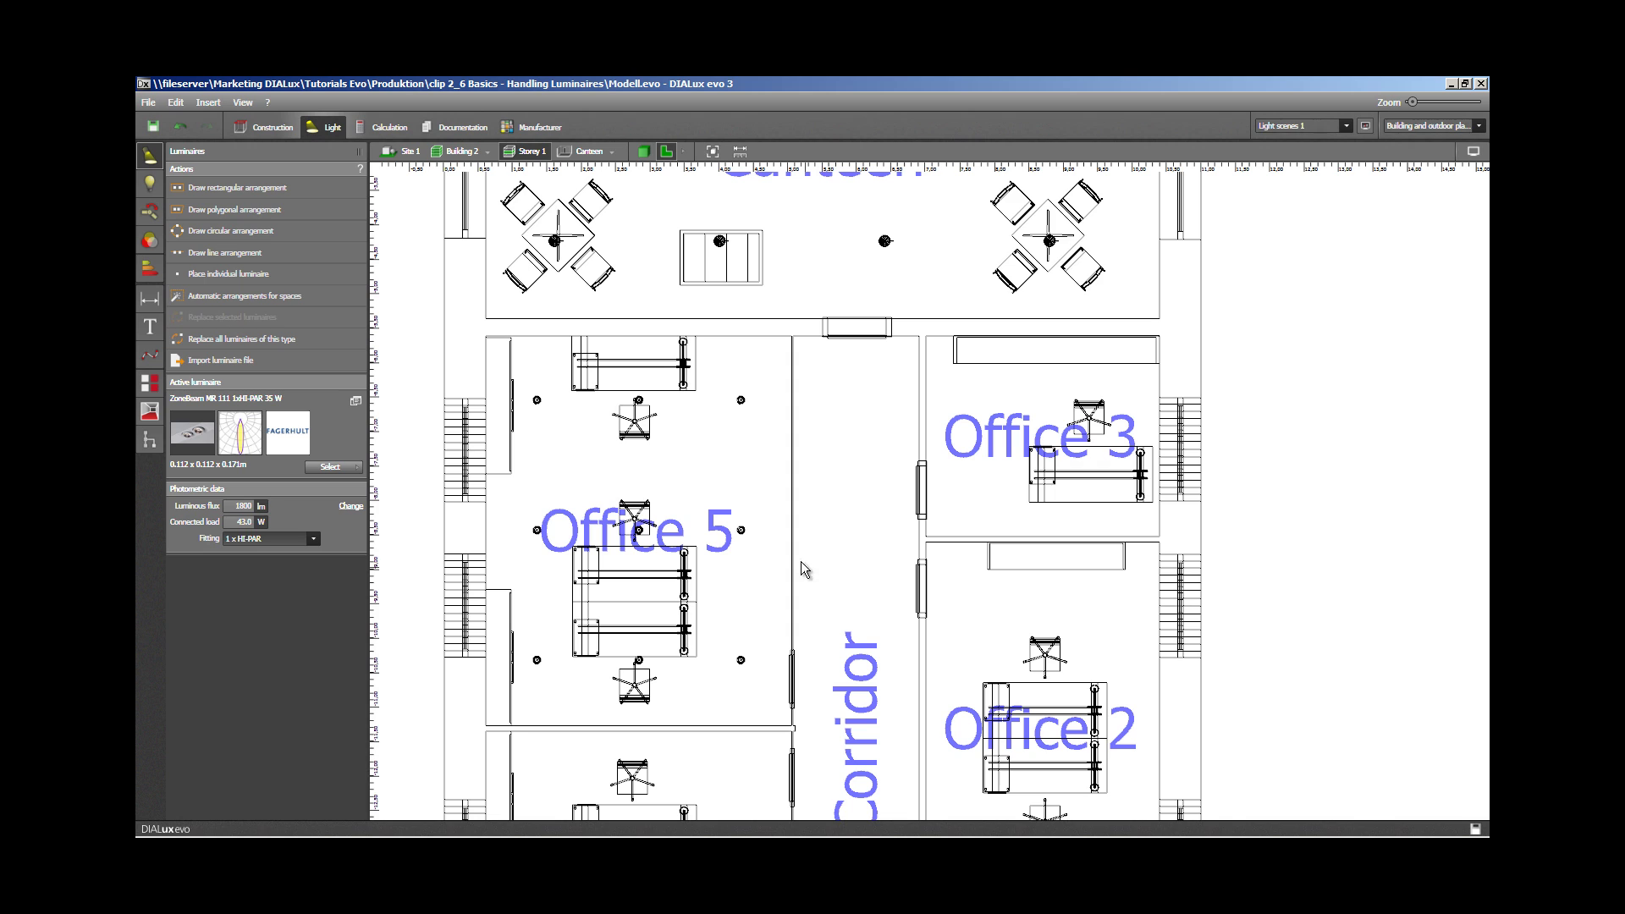
click(555, 435)
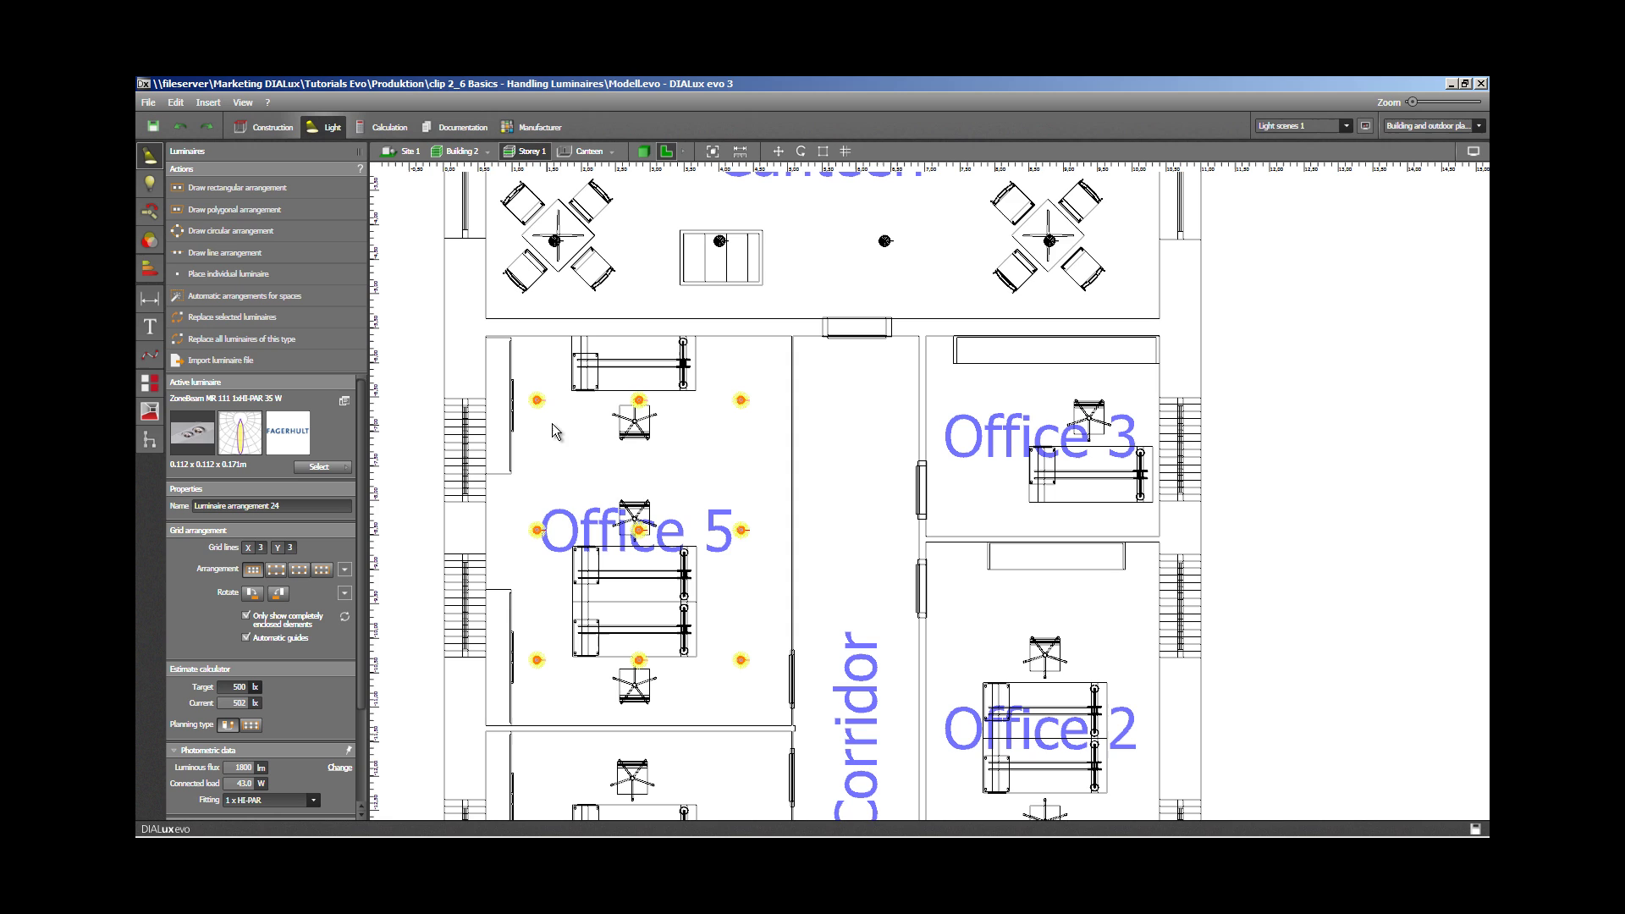
double_click(537, 401)
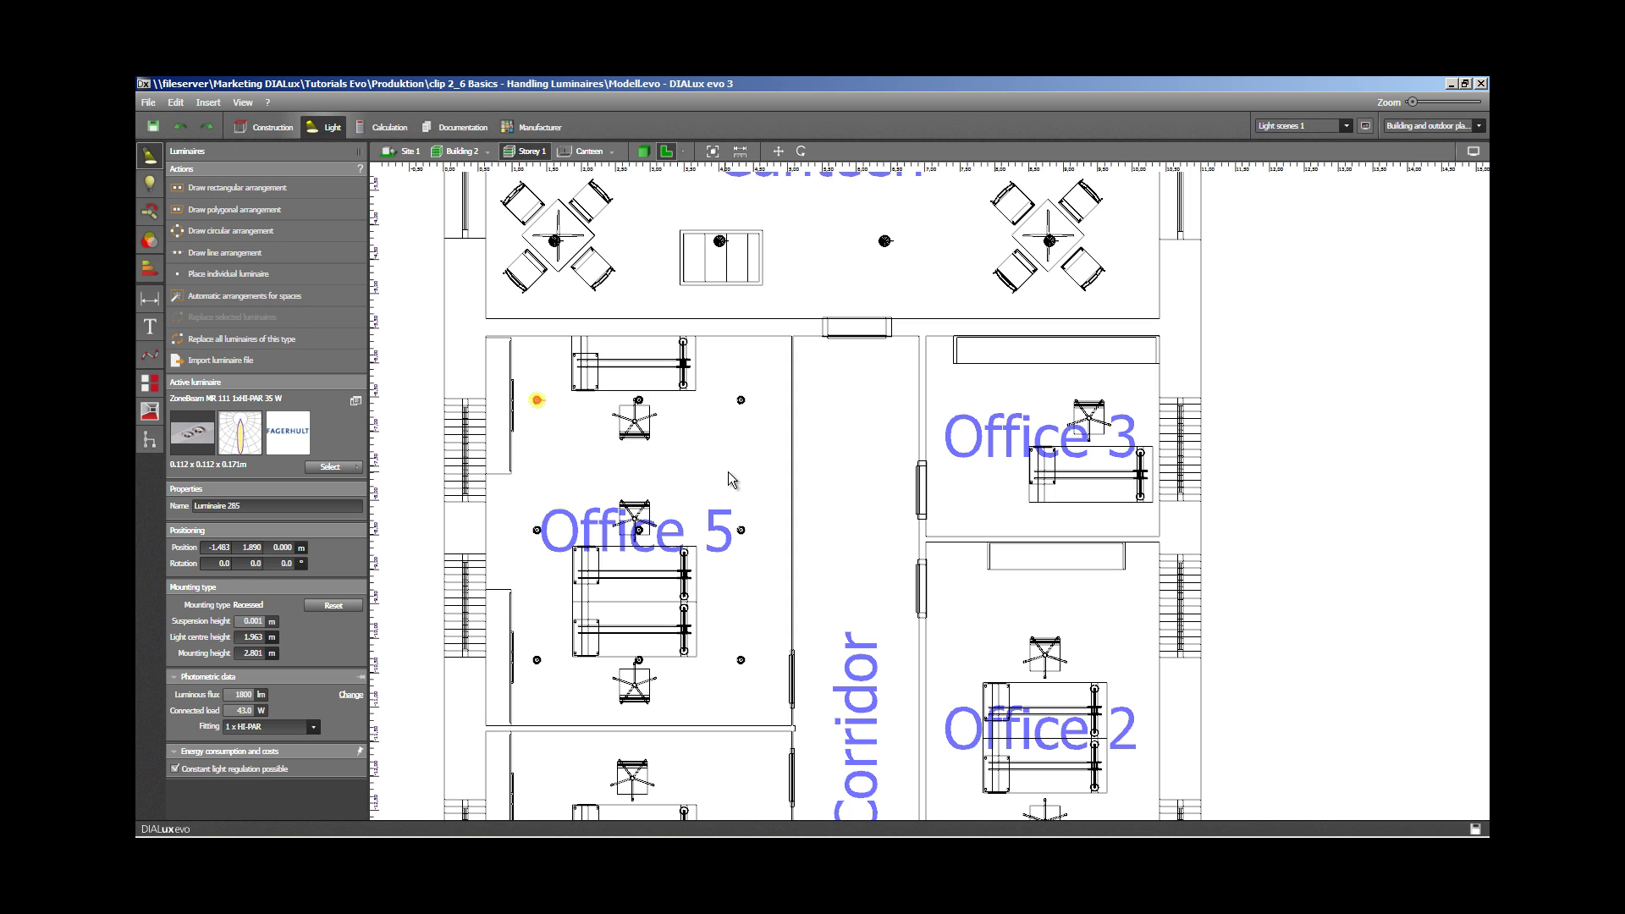
click(777, 151)
drag(543, 402, 559, 447)
click(582, 469)
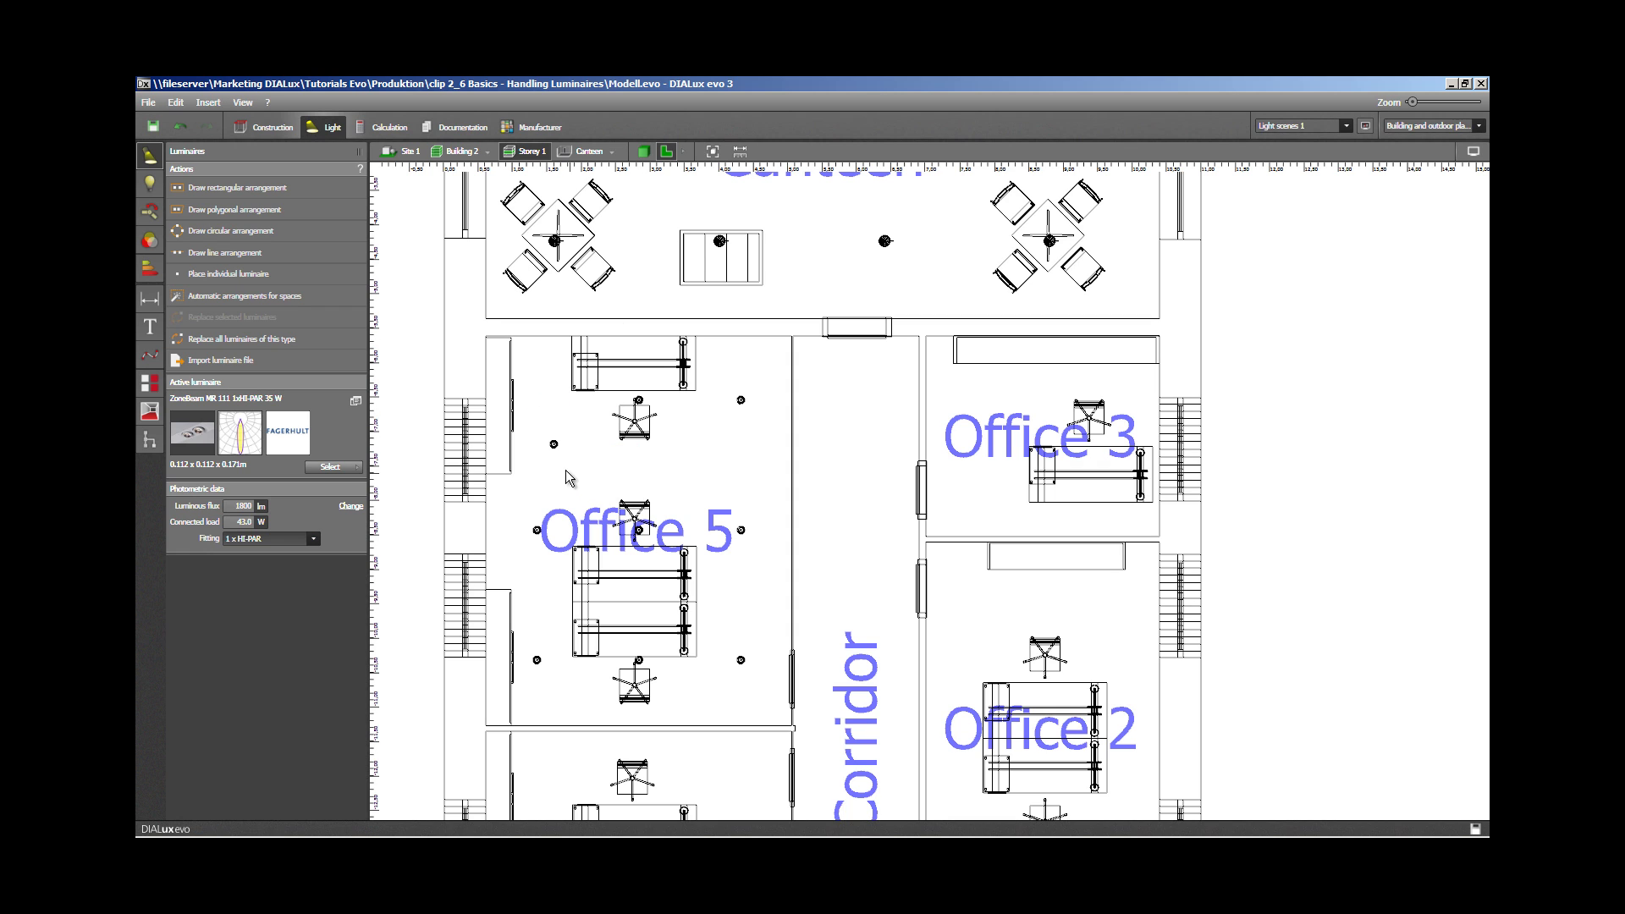
Delete the left-middle luminaire in Office 5, then reselect the arrangement
click(538, 533)
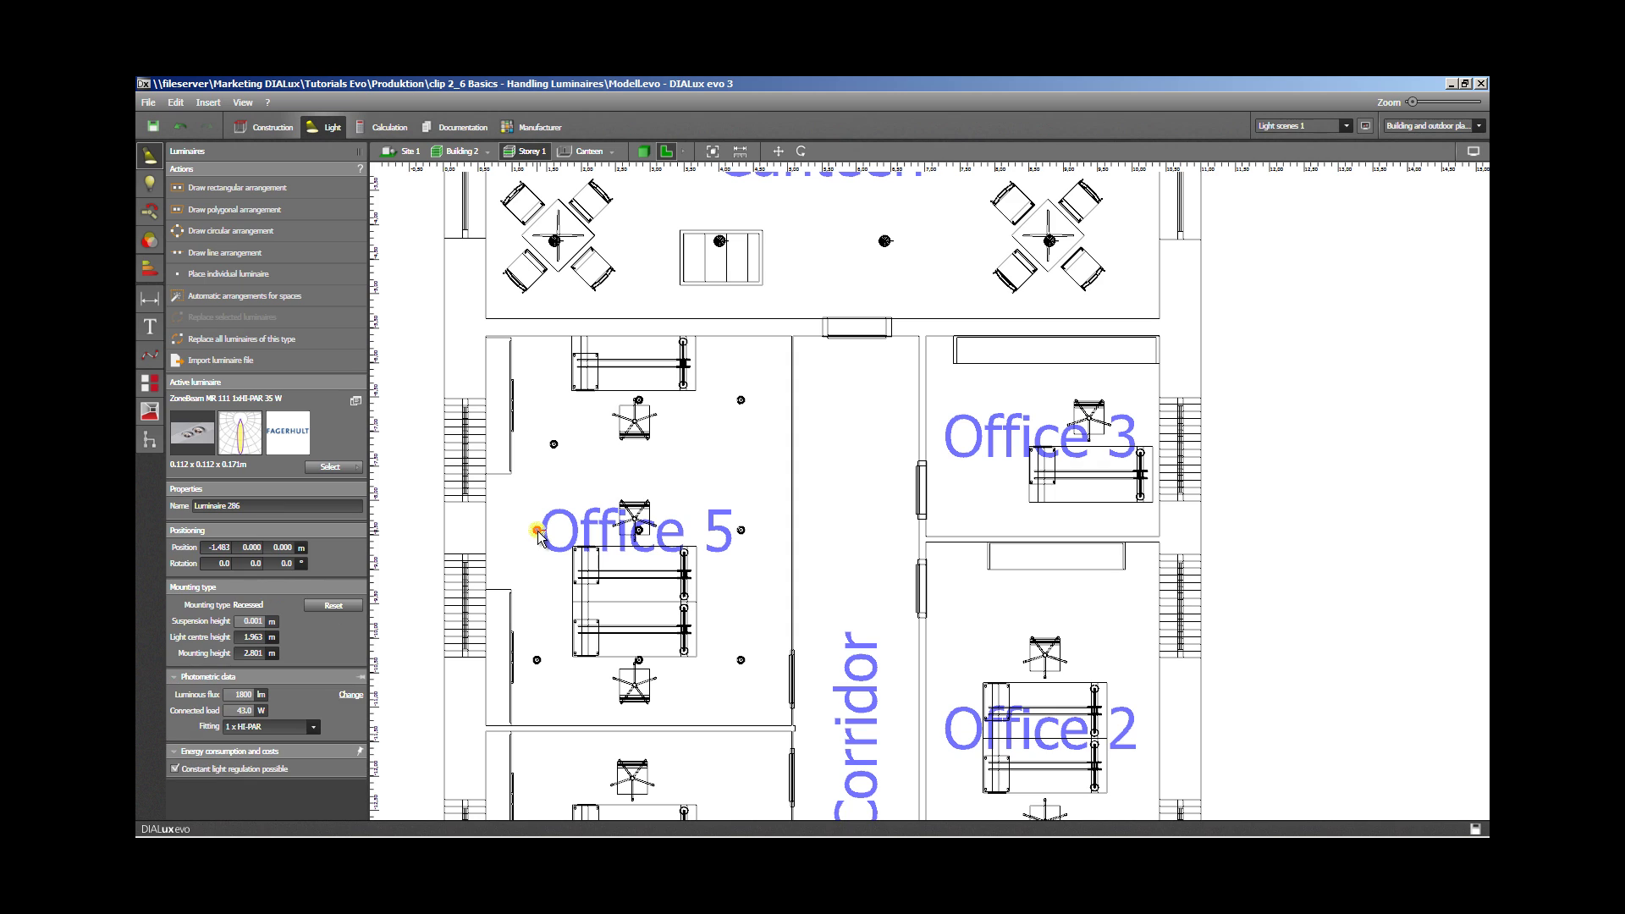
right_click(539, 535)
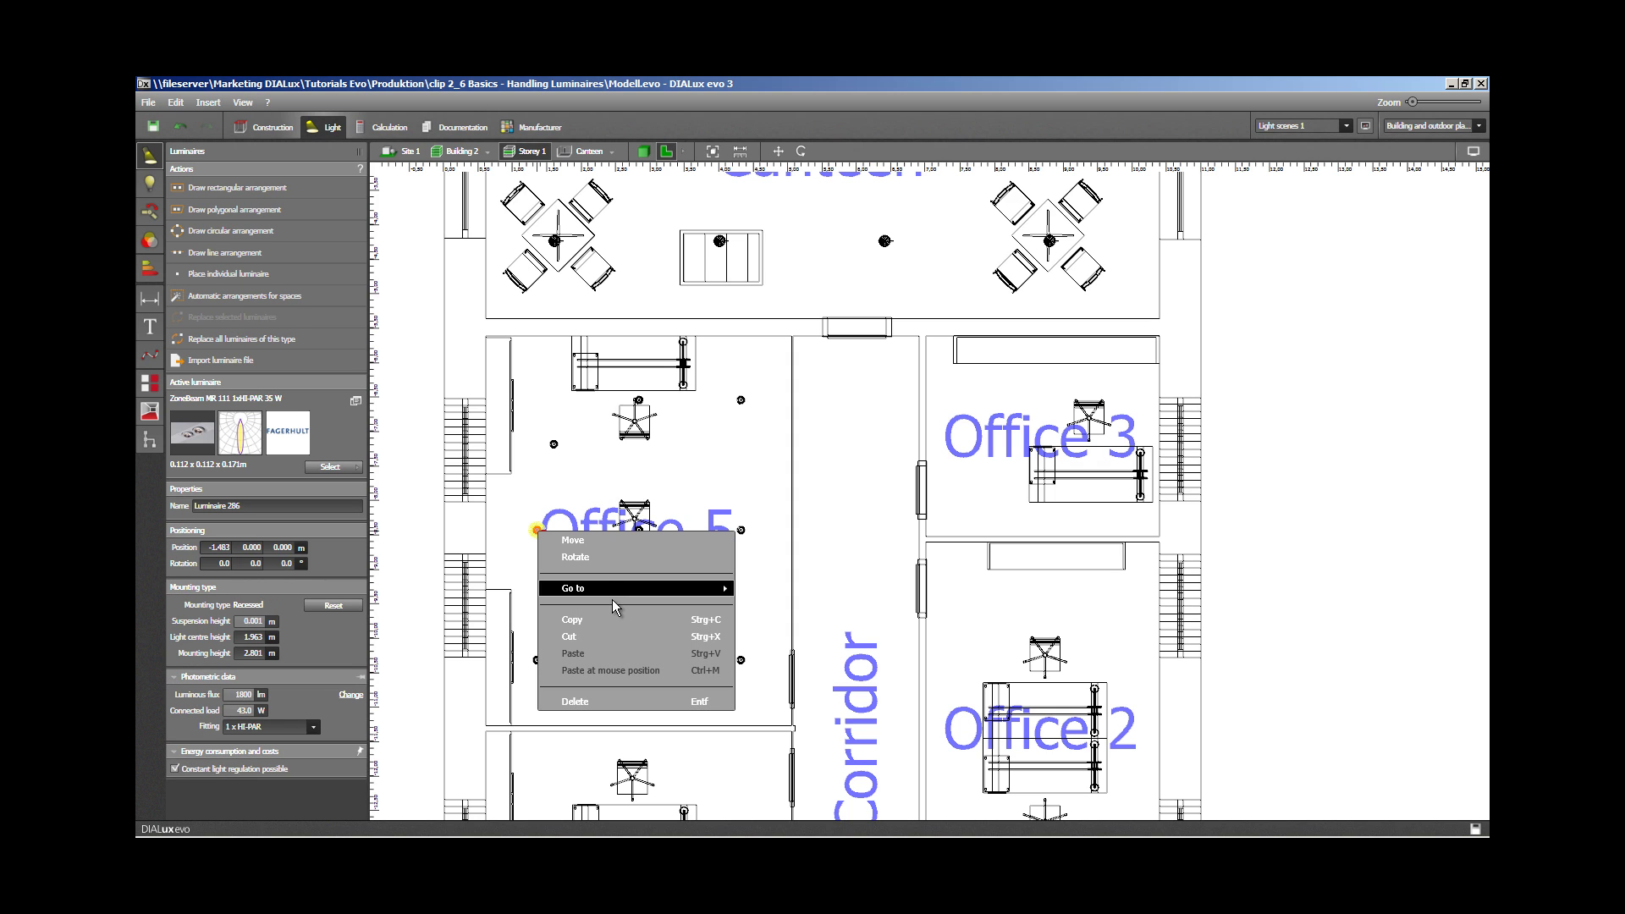
click(610, 704)
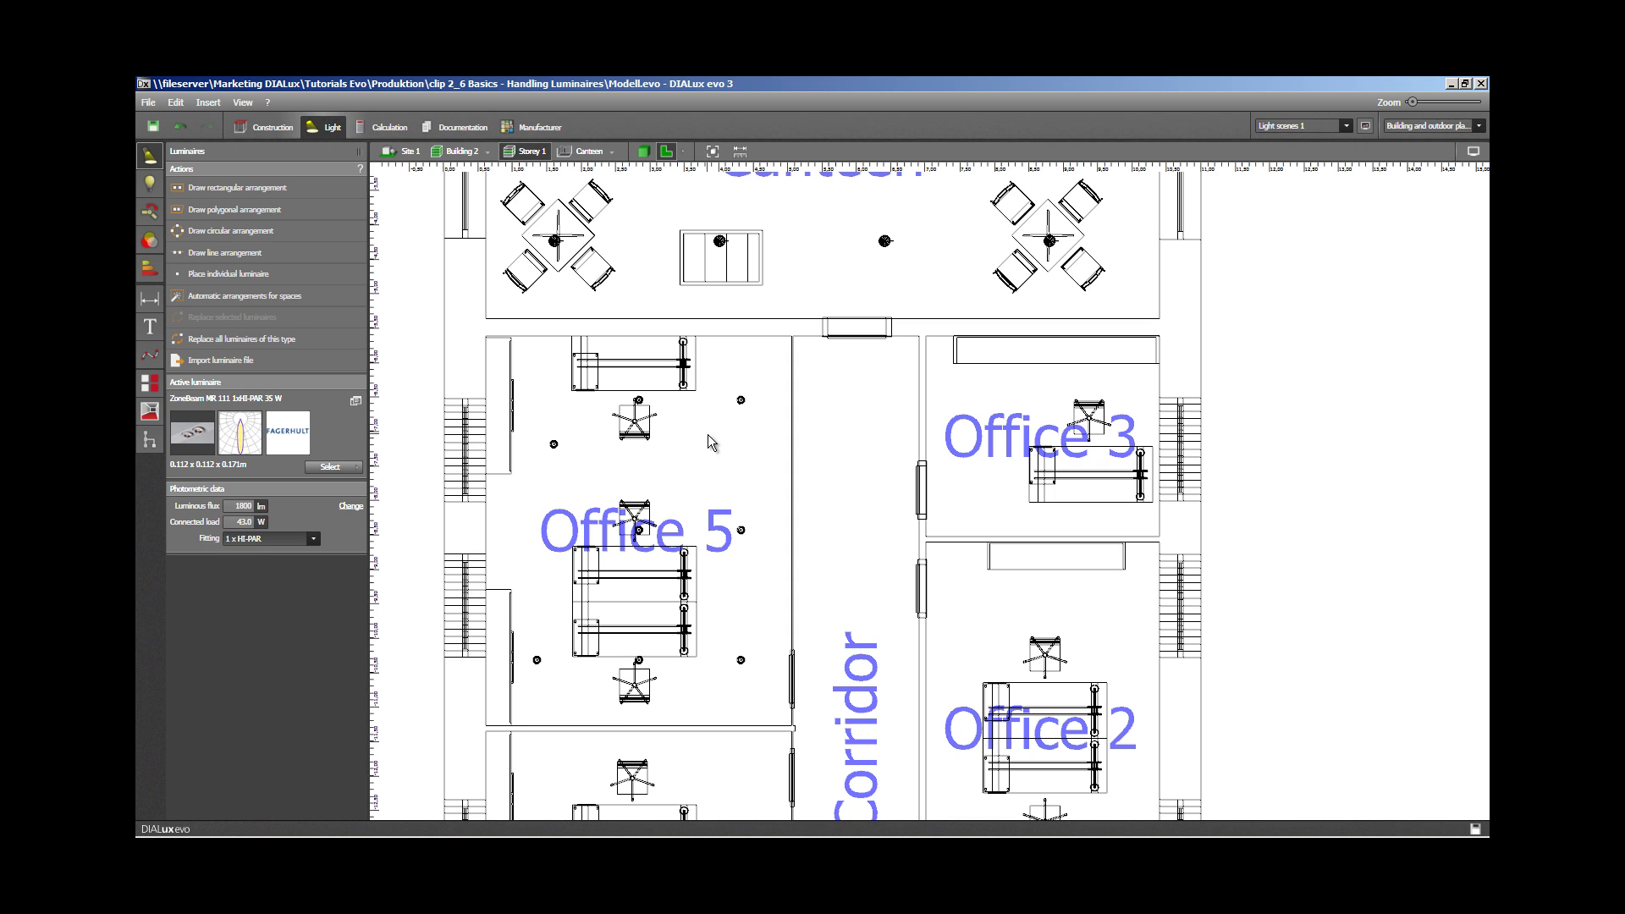
click(742, 401)
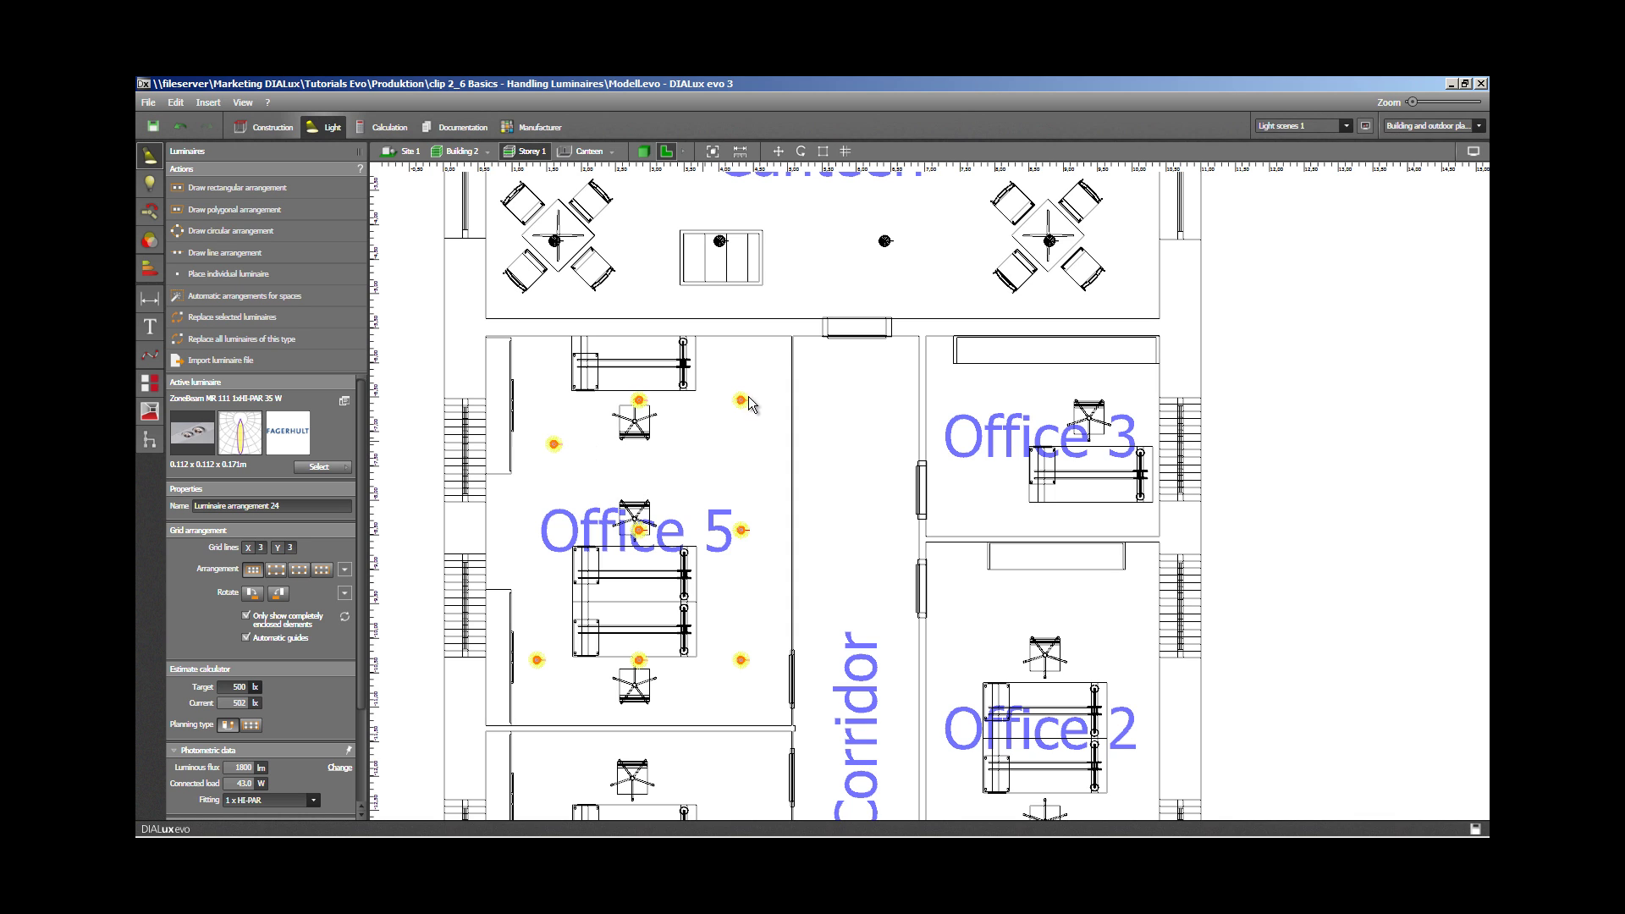
Drag the left grid line so Office 5's nine luminaires respace into an even 3 × 3 grid
click(845, 150)
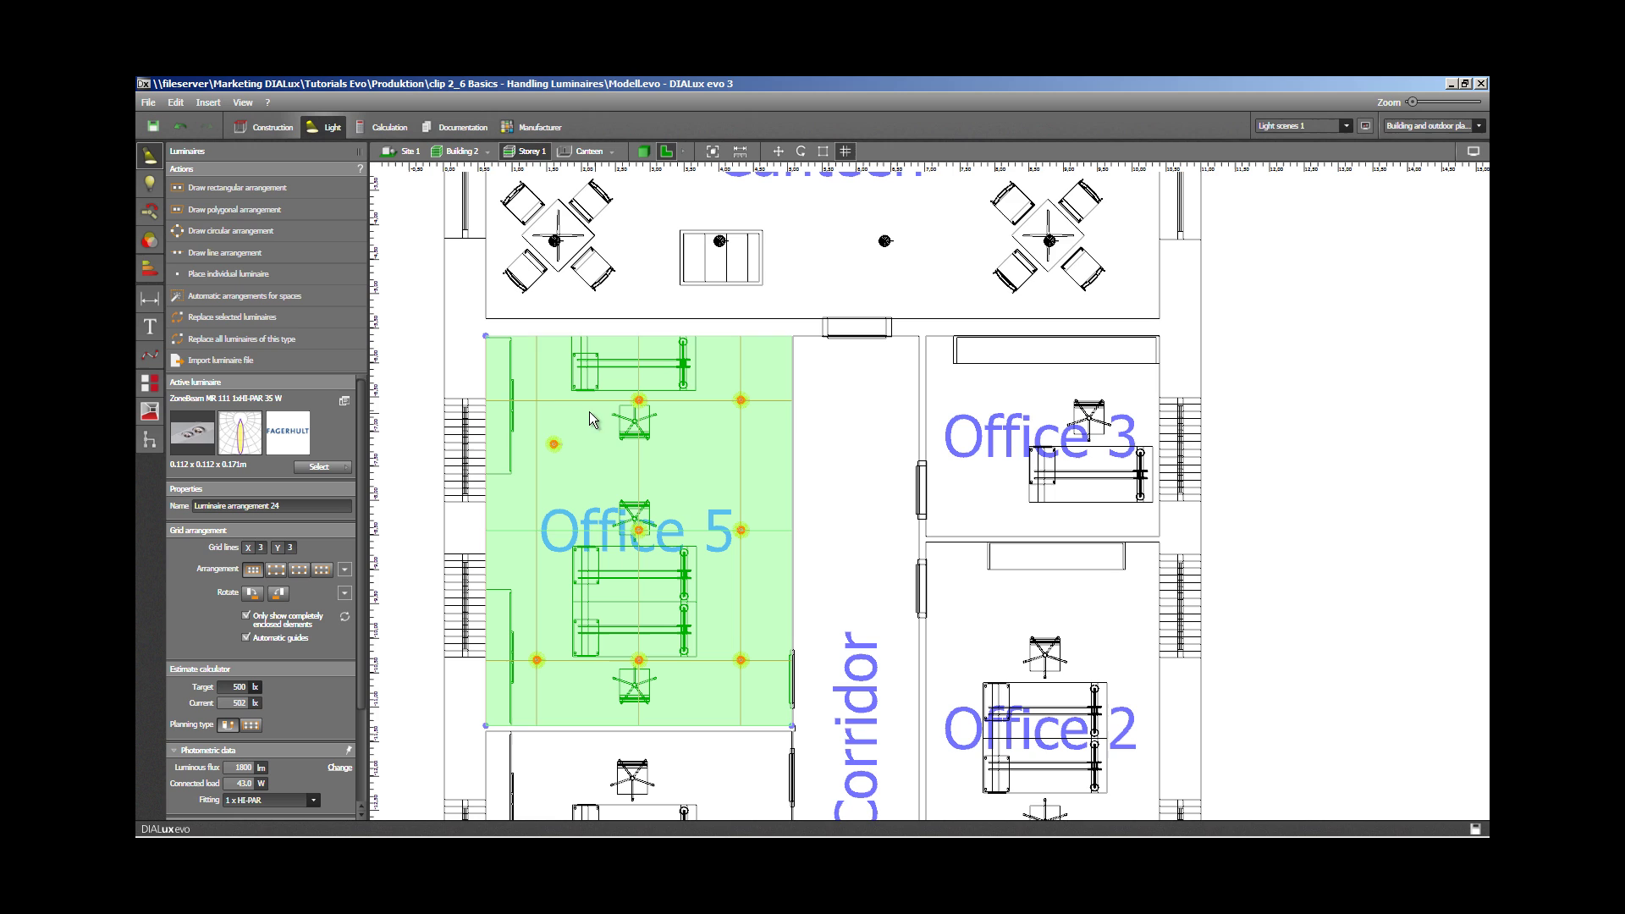
drag(542, 435, 576, 392)
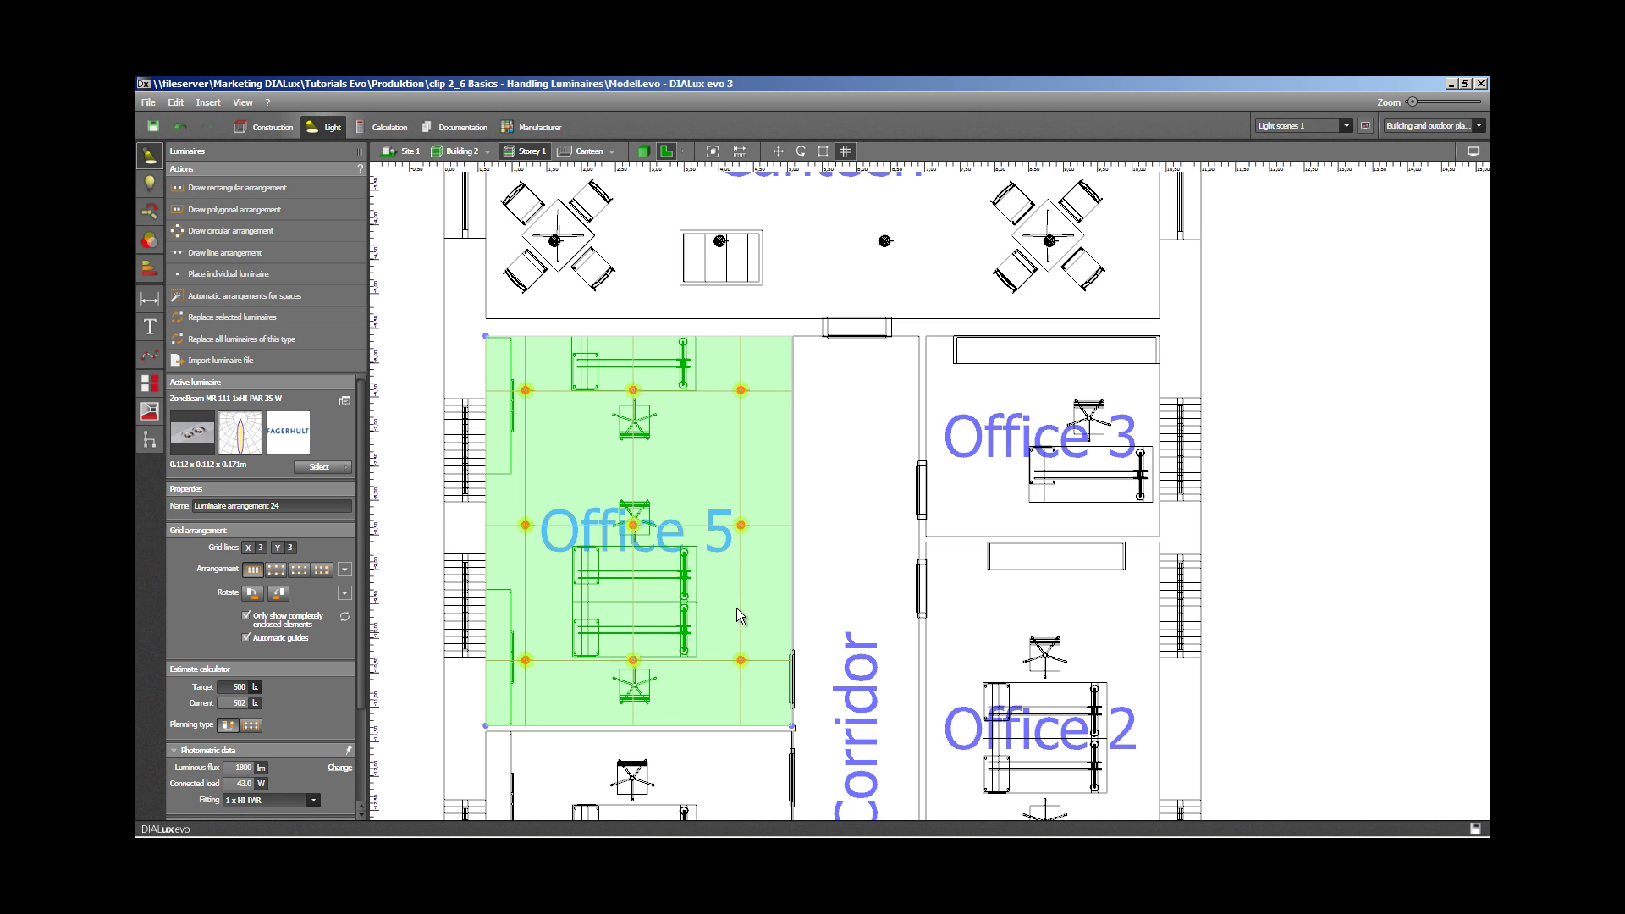
middle_drag(844, 515, 829, 491)
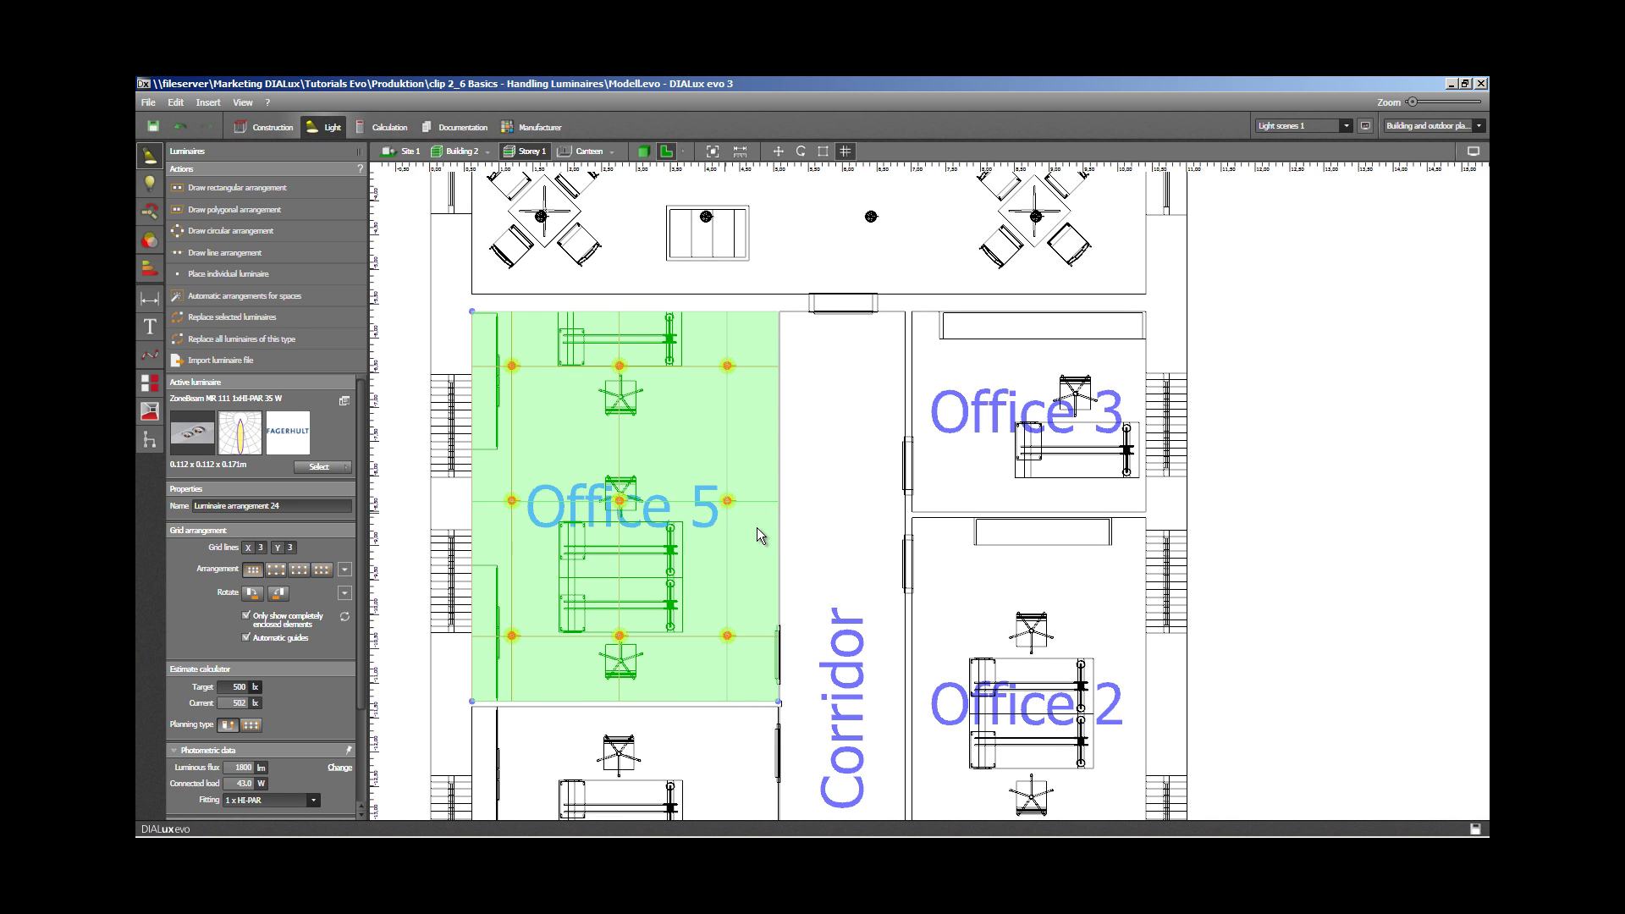
middle_drag(826, 580, 872, 280)
Draw a 3.800 m line of three Balance 33° 3200K pendants along Office 4's left wall
key(Escape)
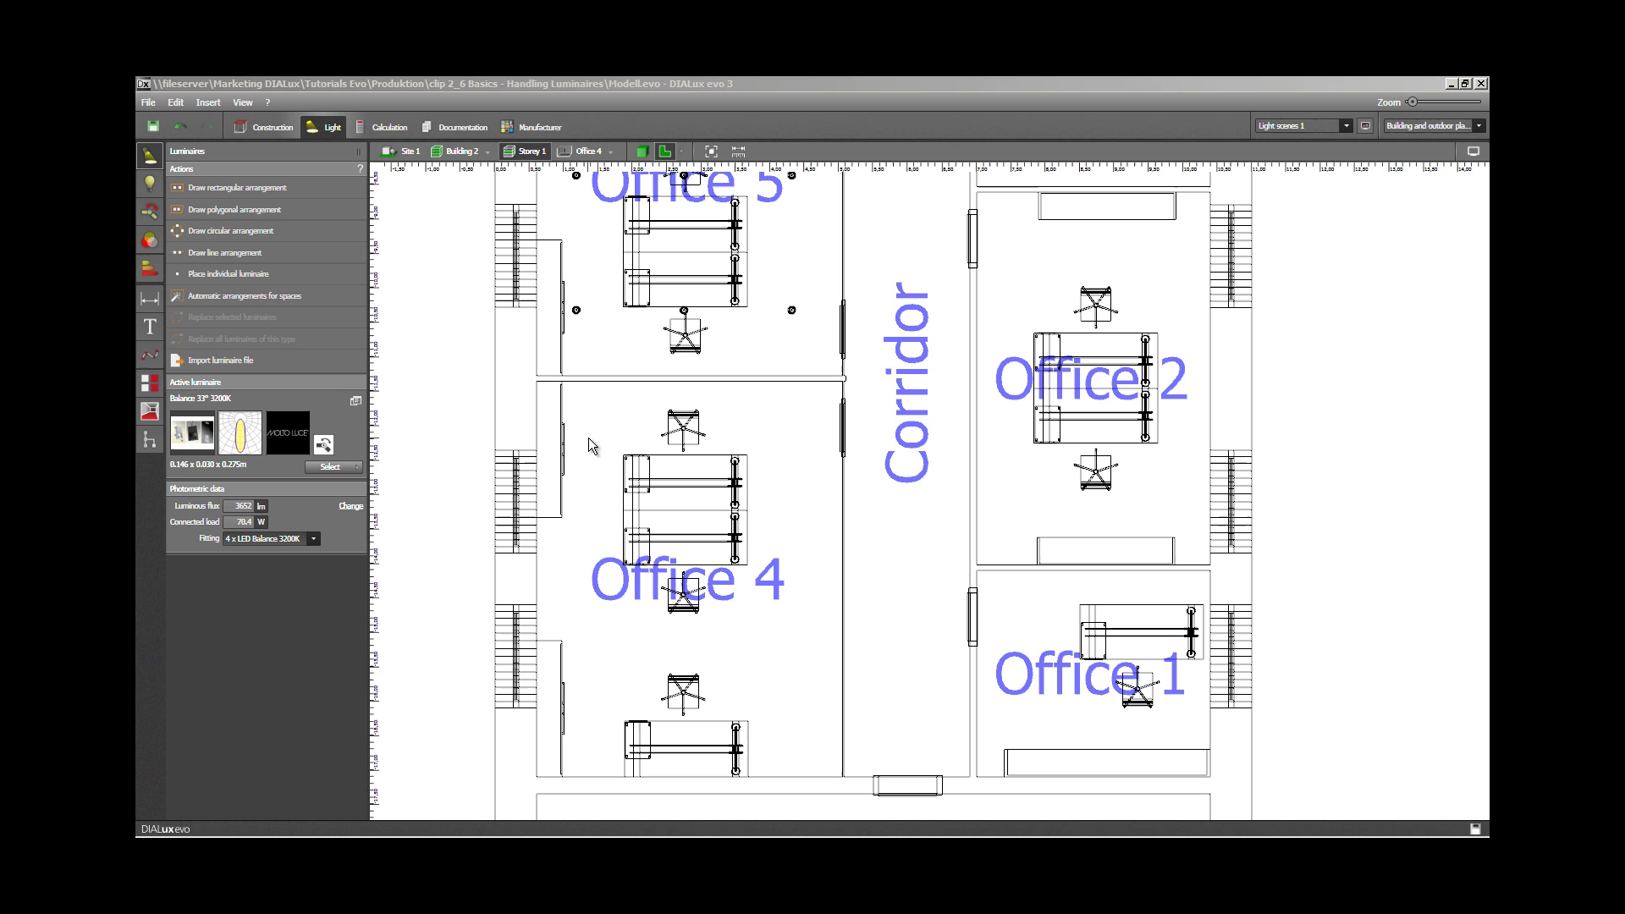
click(330, 466)
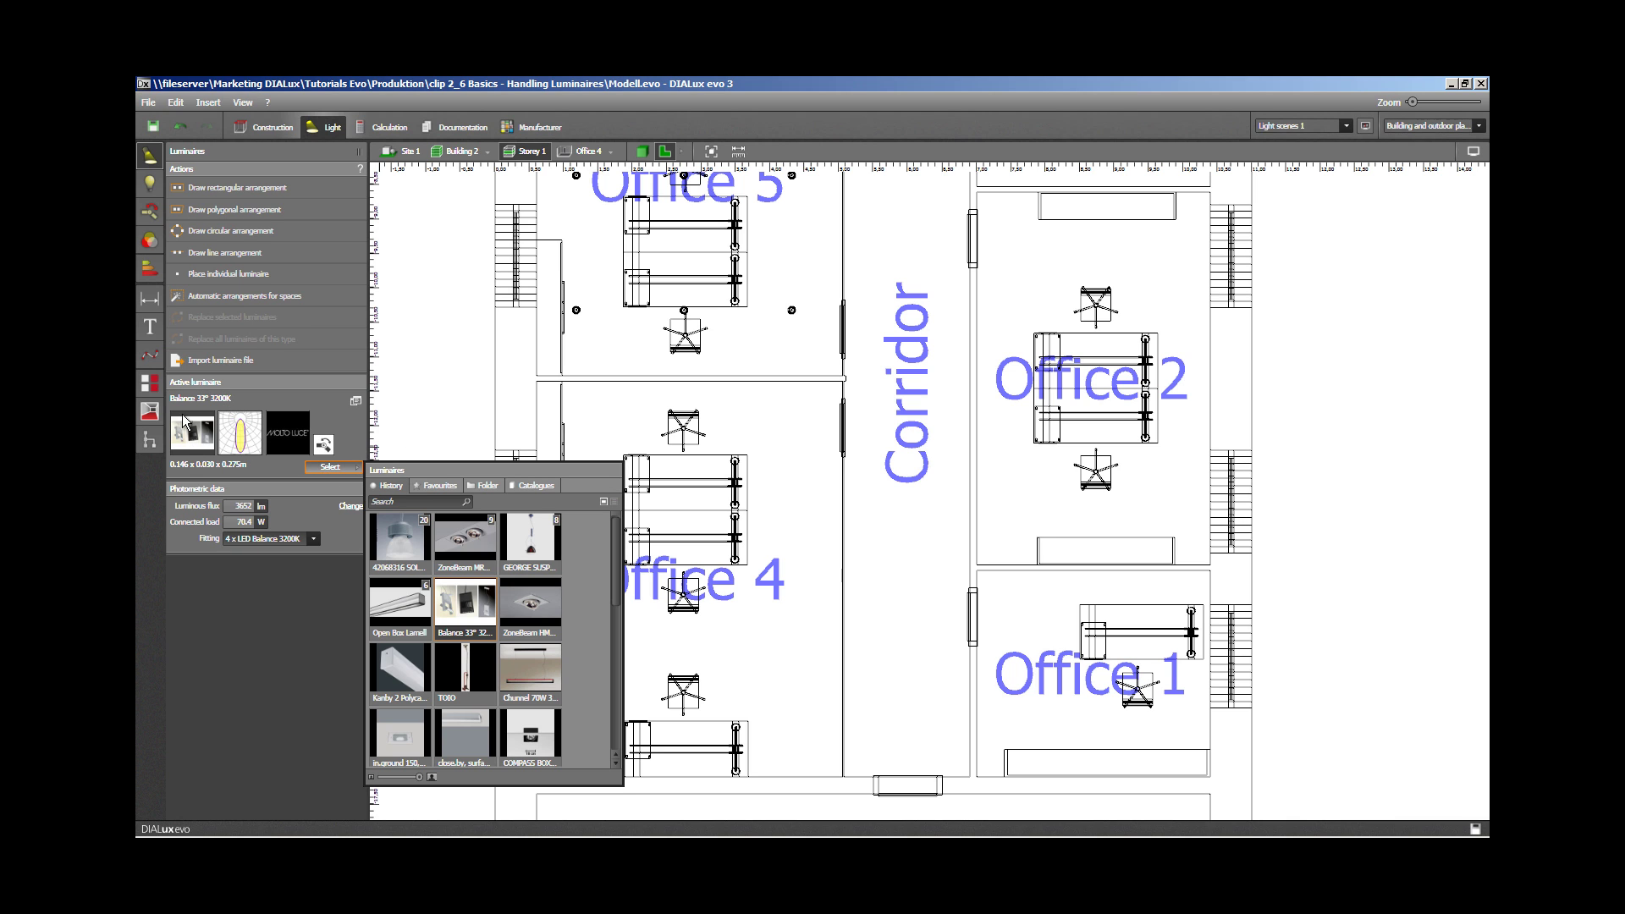
click(334, 416)
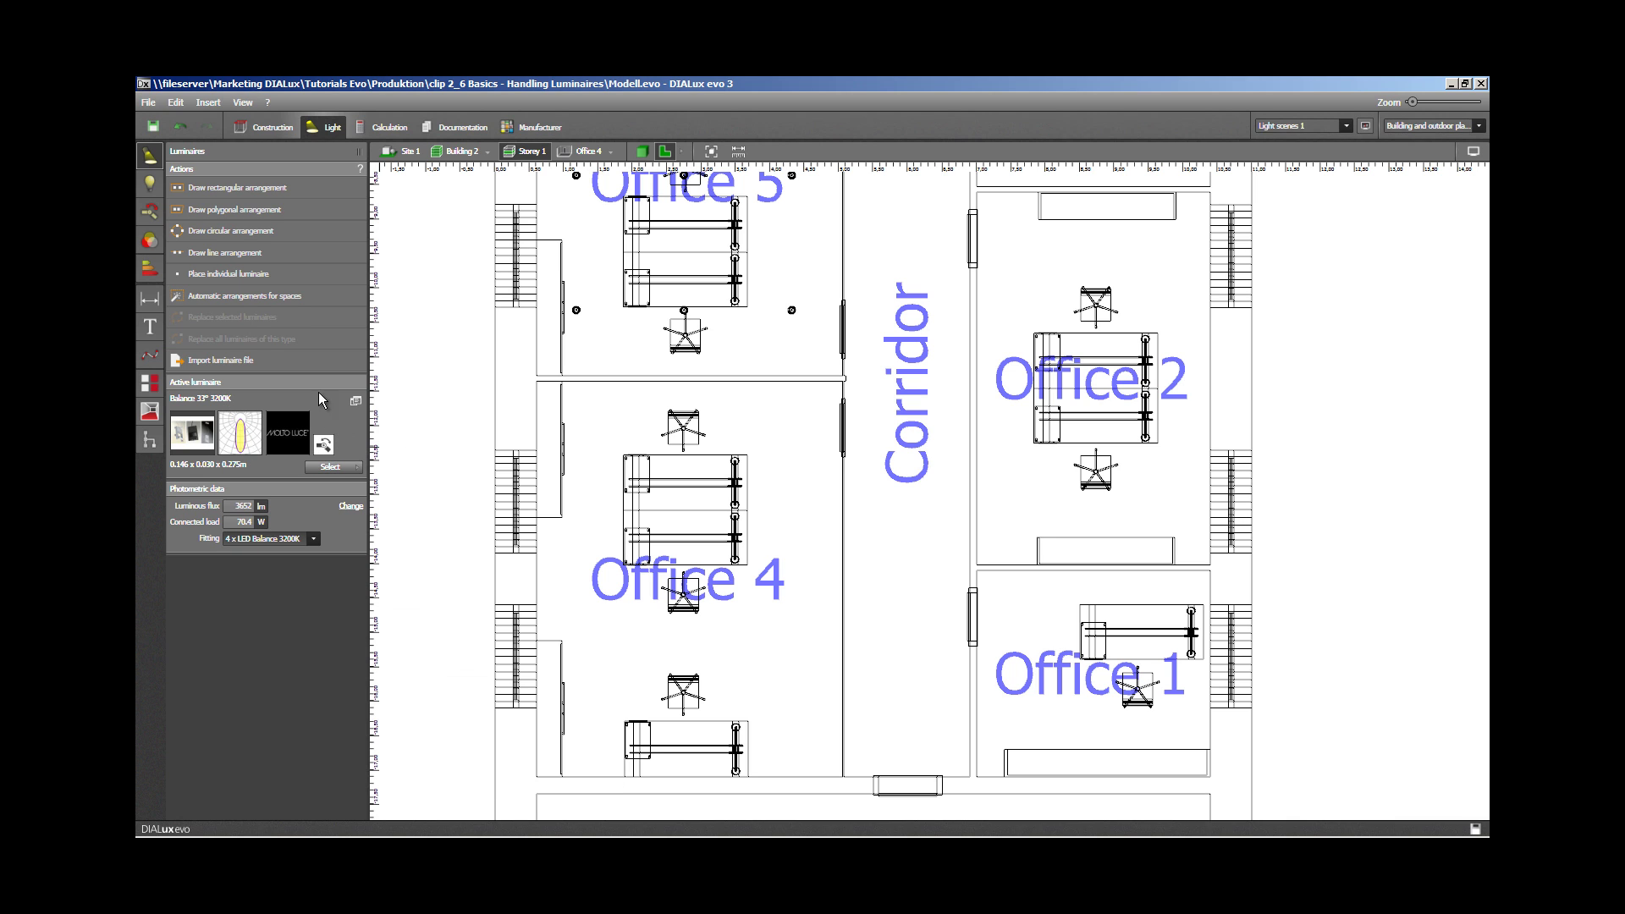
click(270, 252)
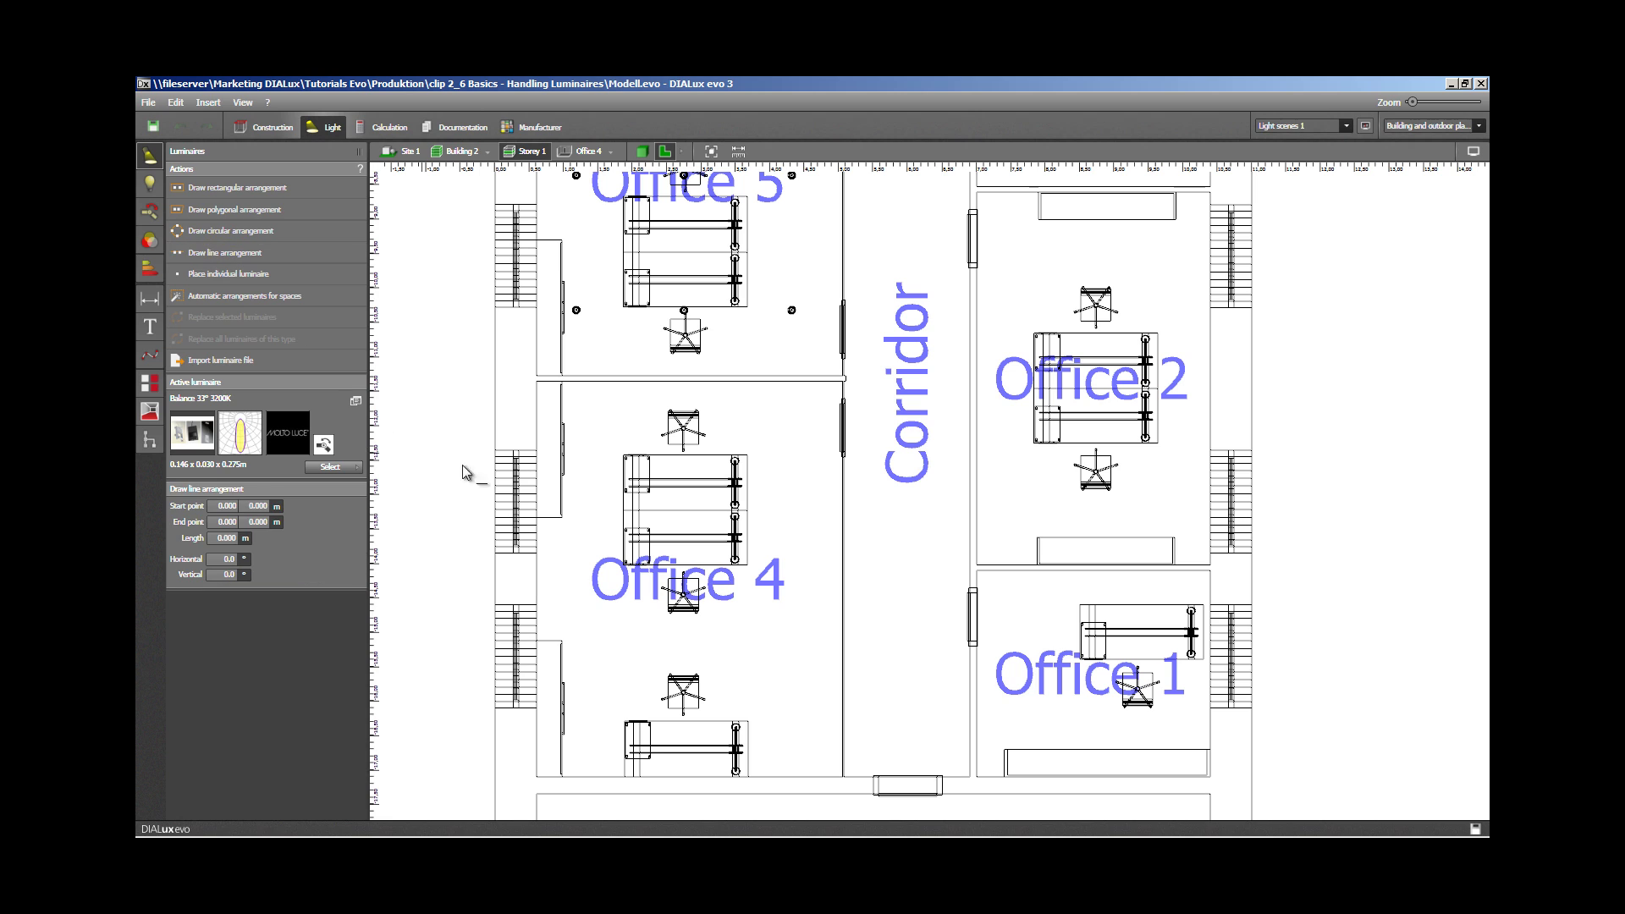
click(589, 441)
click(590, 704)
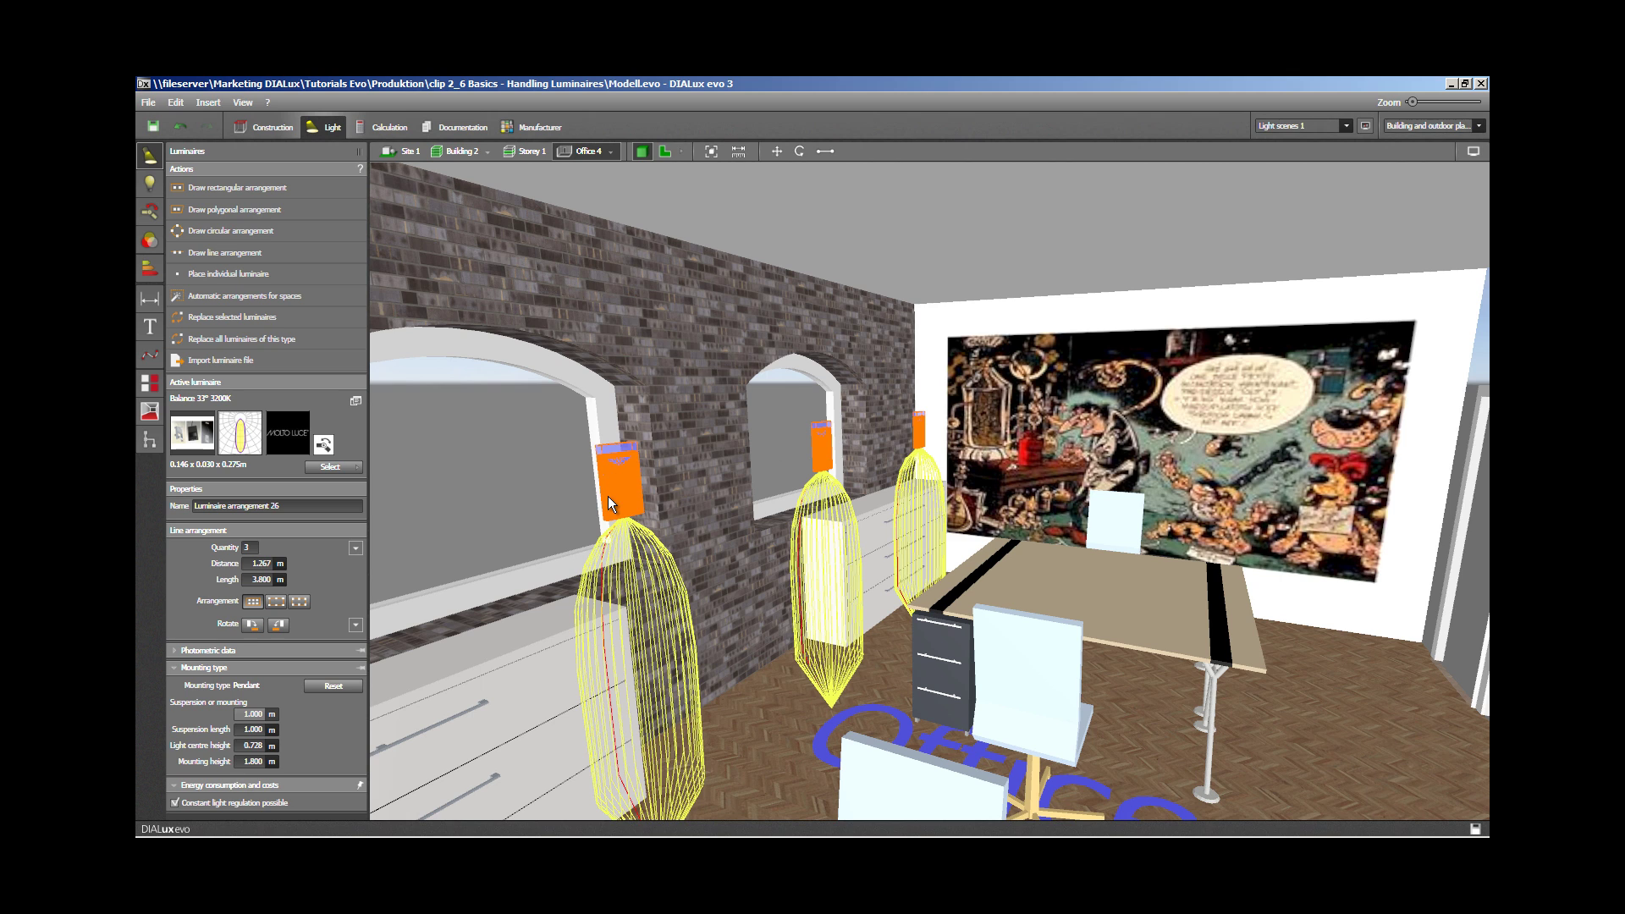
Isolate one Balance pendant of the Office 4 line and orbit the 3D view around it
double_click(629, 466)
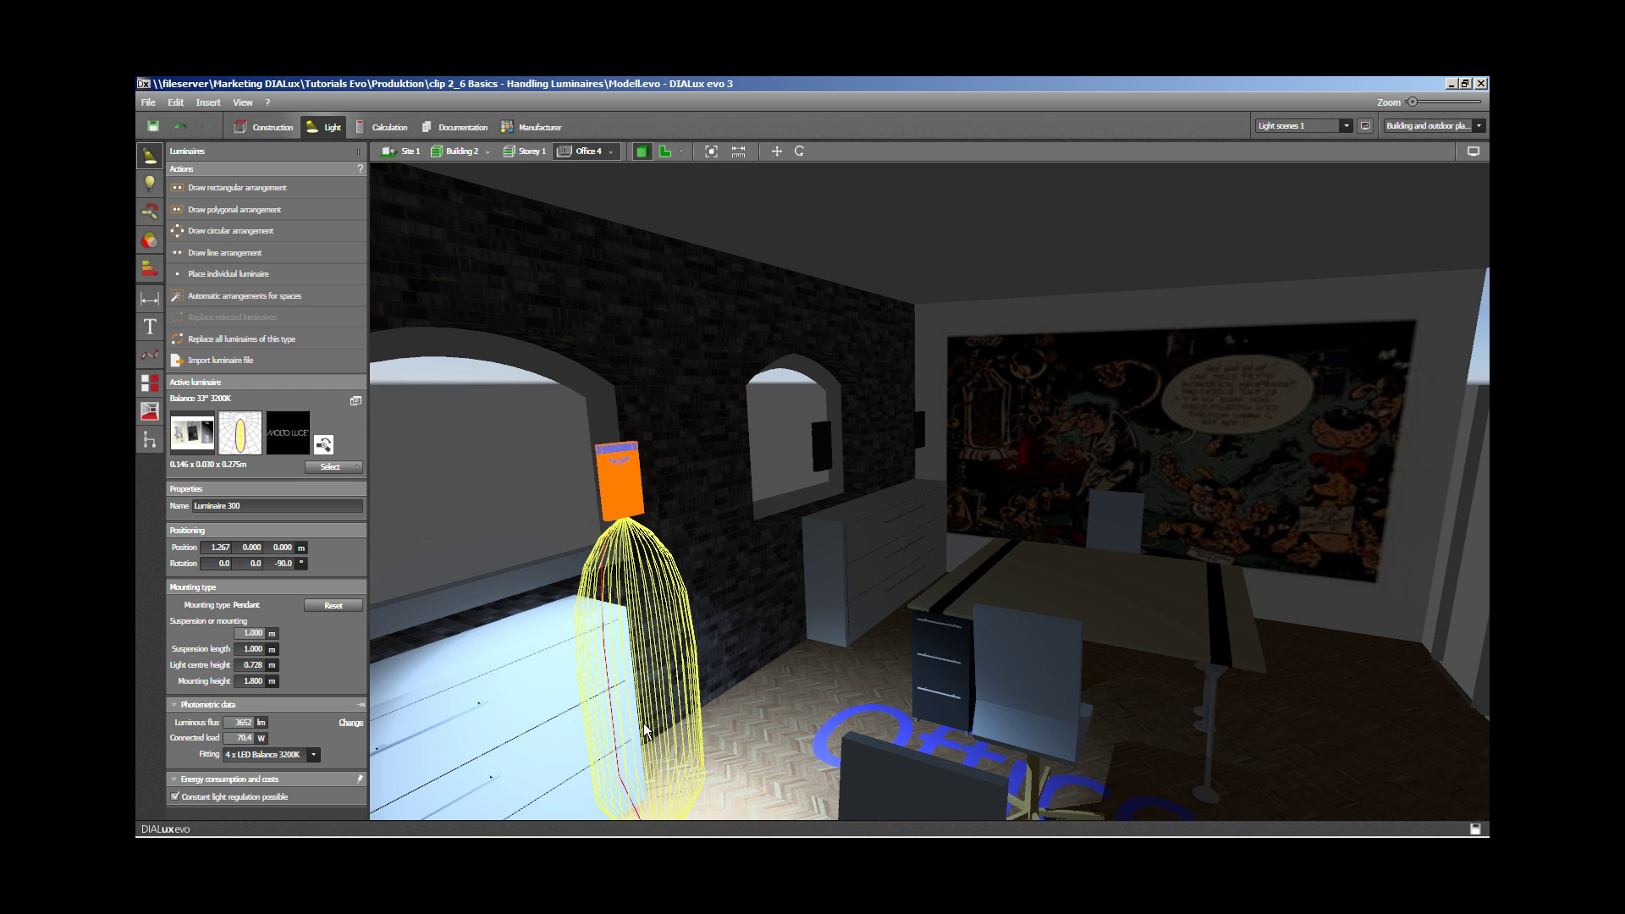
middle_drag(744, 727, 788, 678)
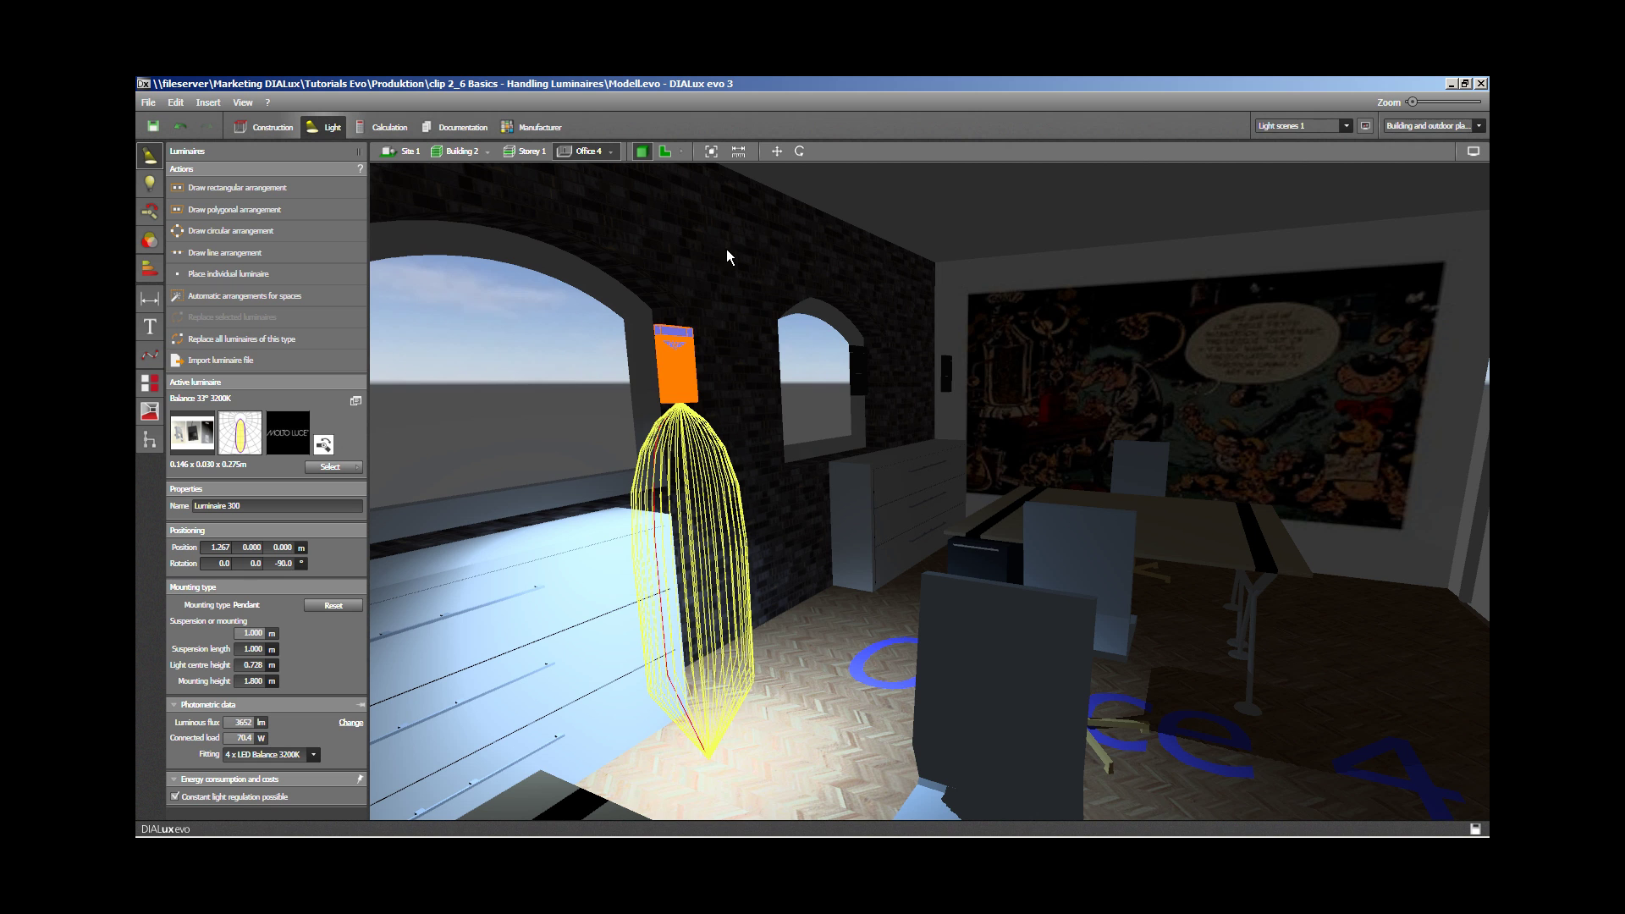
Tilt the Office 4 pendant's head to a -37.2° joint rotation, angling its beam across the floor
double_click(672, 367)
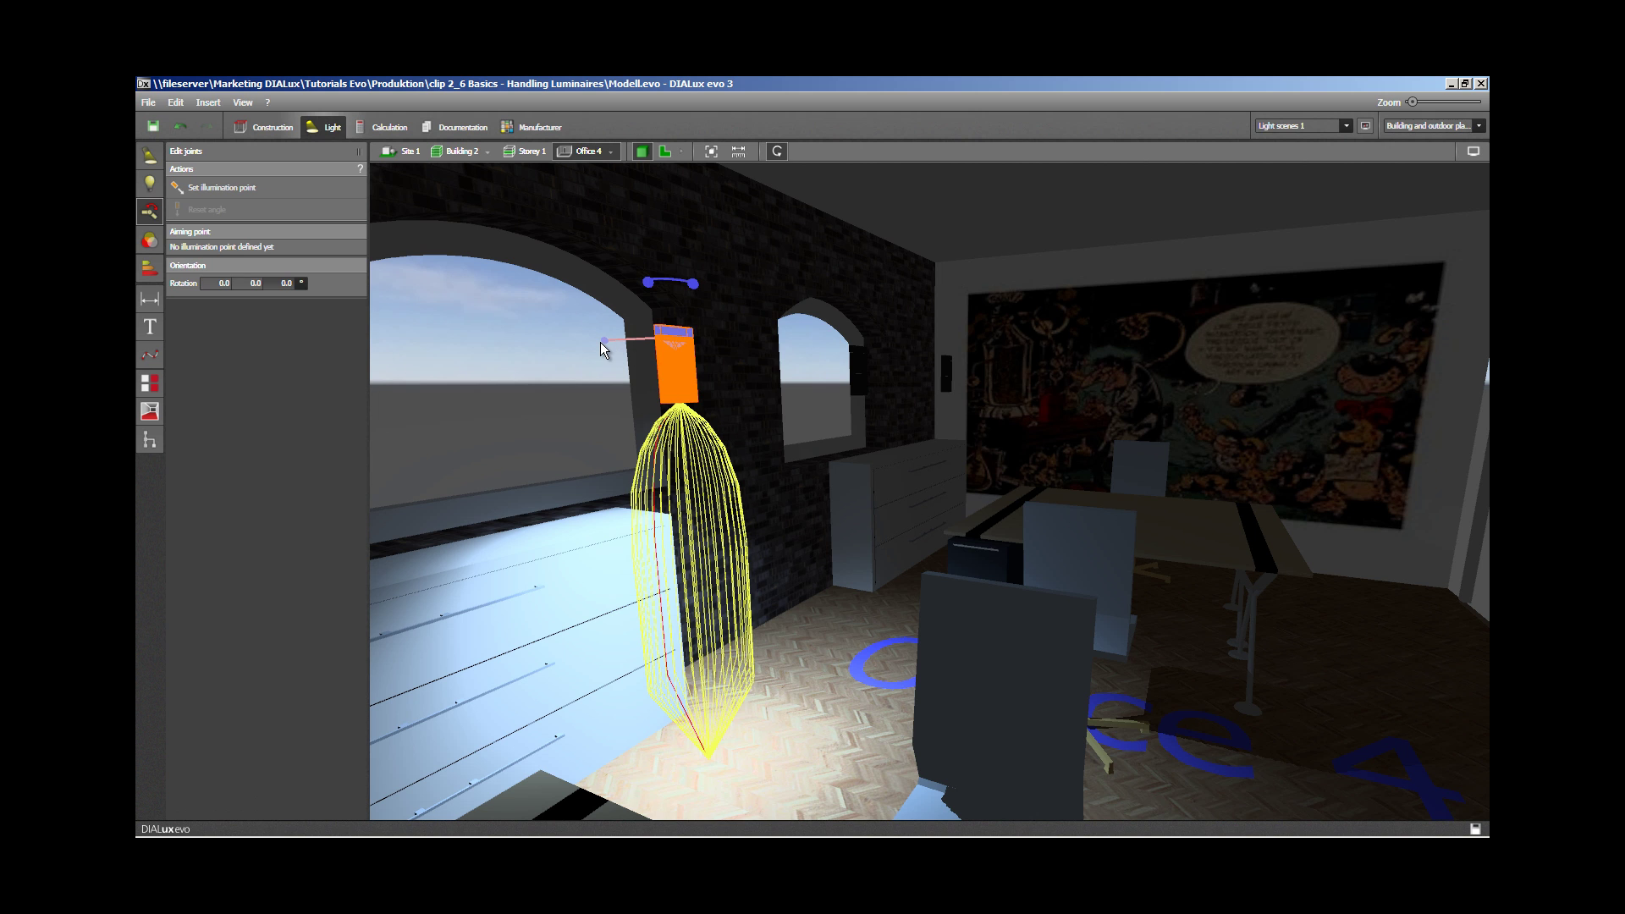
drag(600, 342, 737, 341)
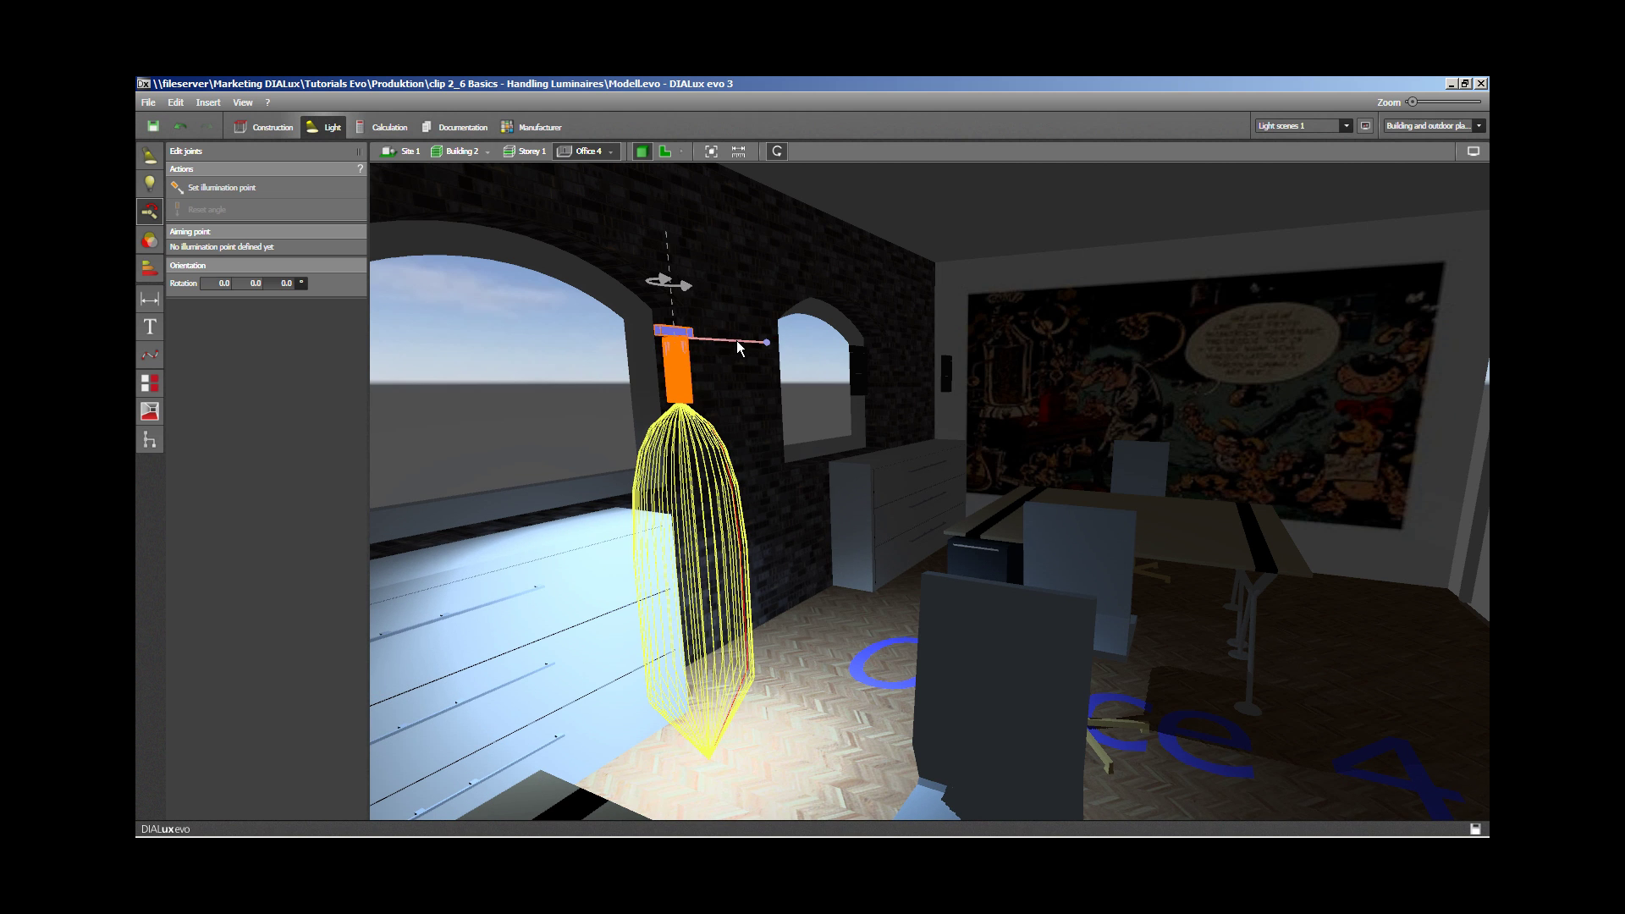
click(675, 379)
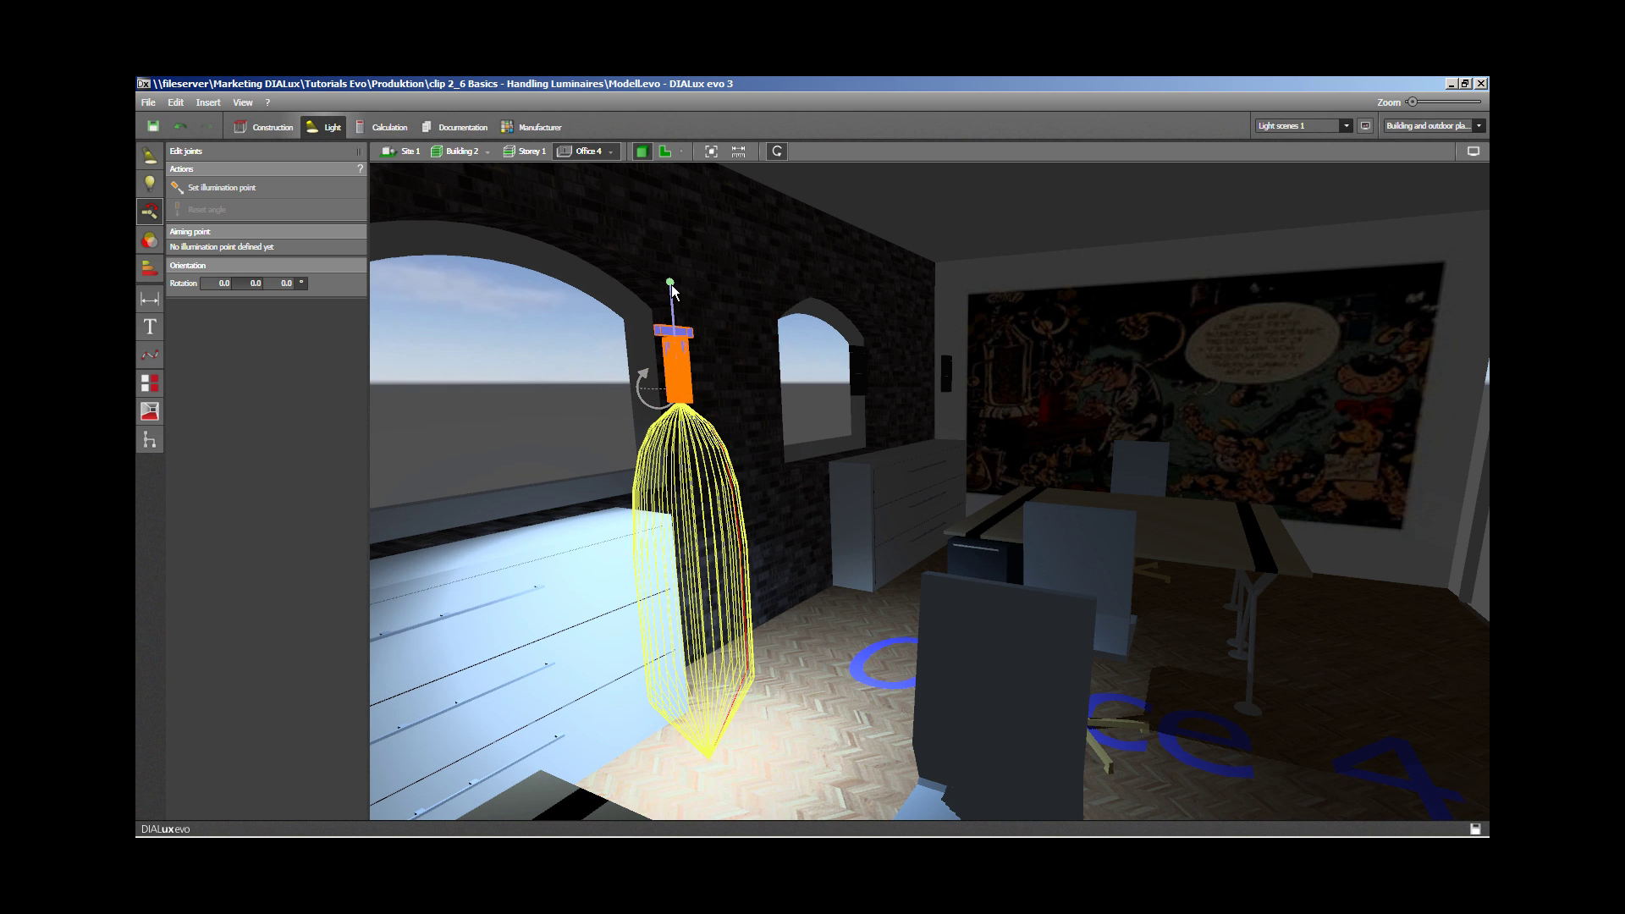
drag(671, 288, 616, 342)
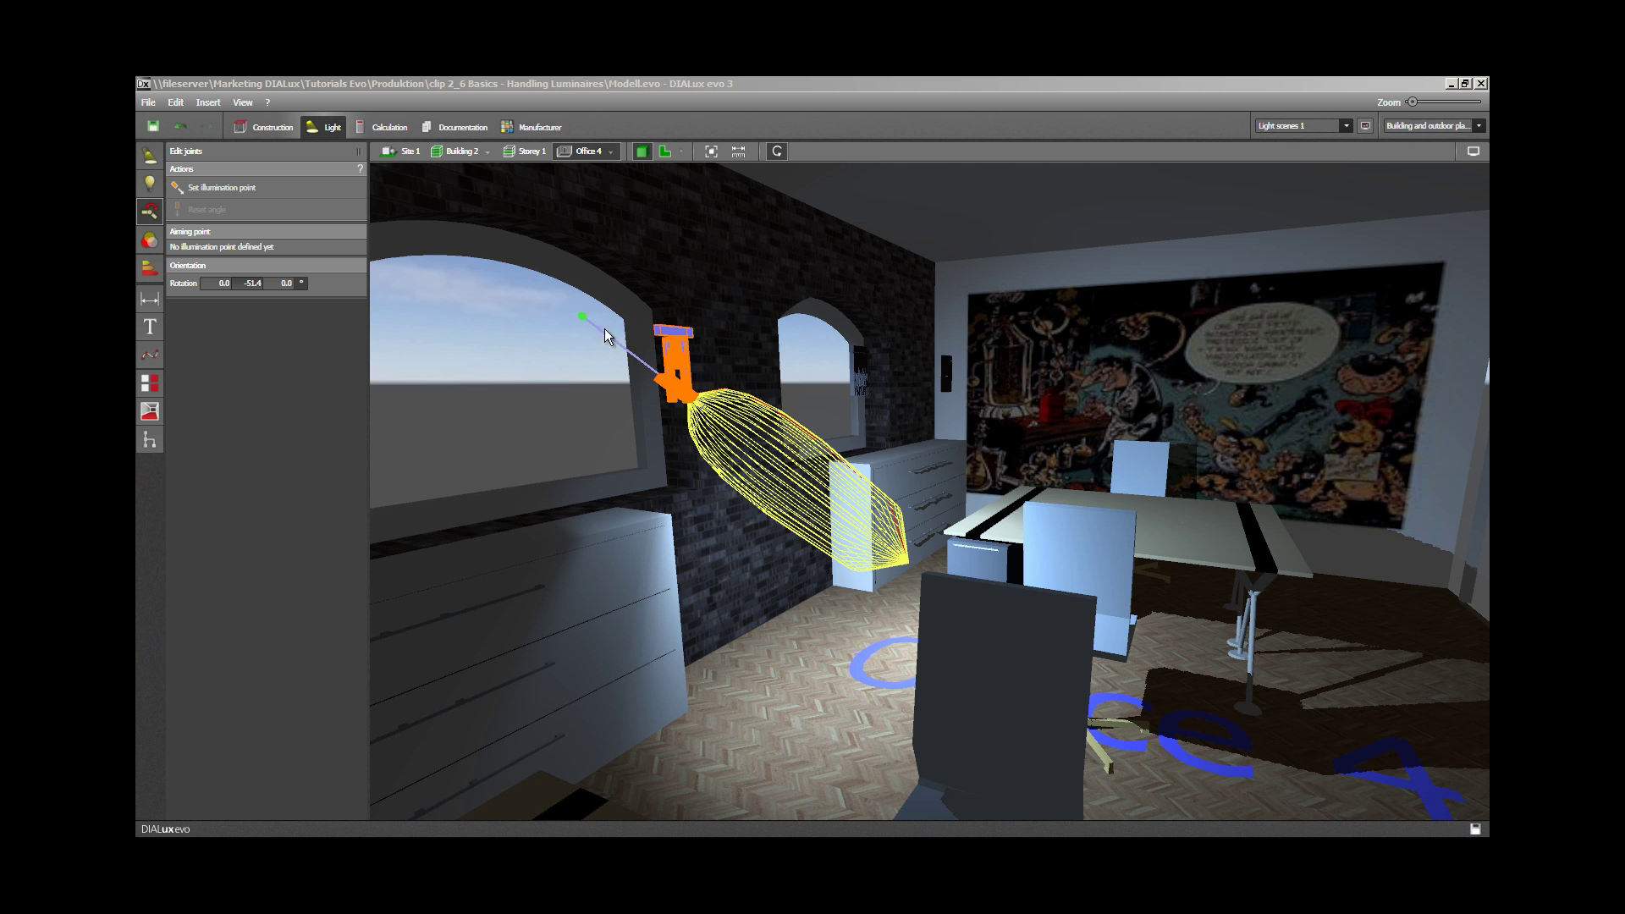
mouse_move(573, 321)
drag(572, 321, 593, 292)
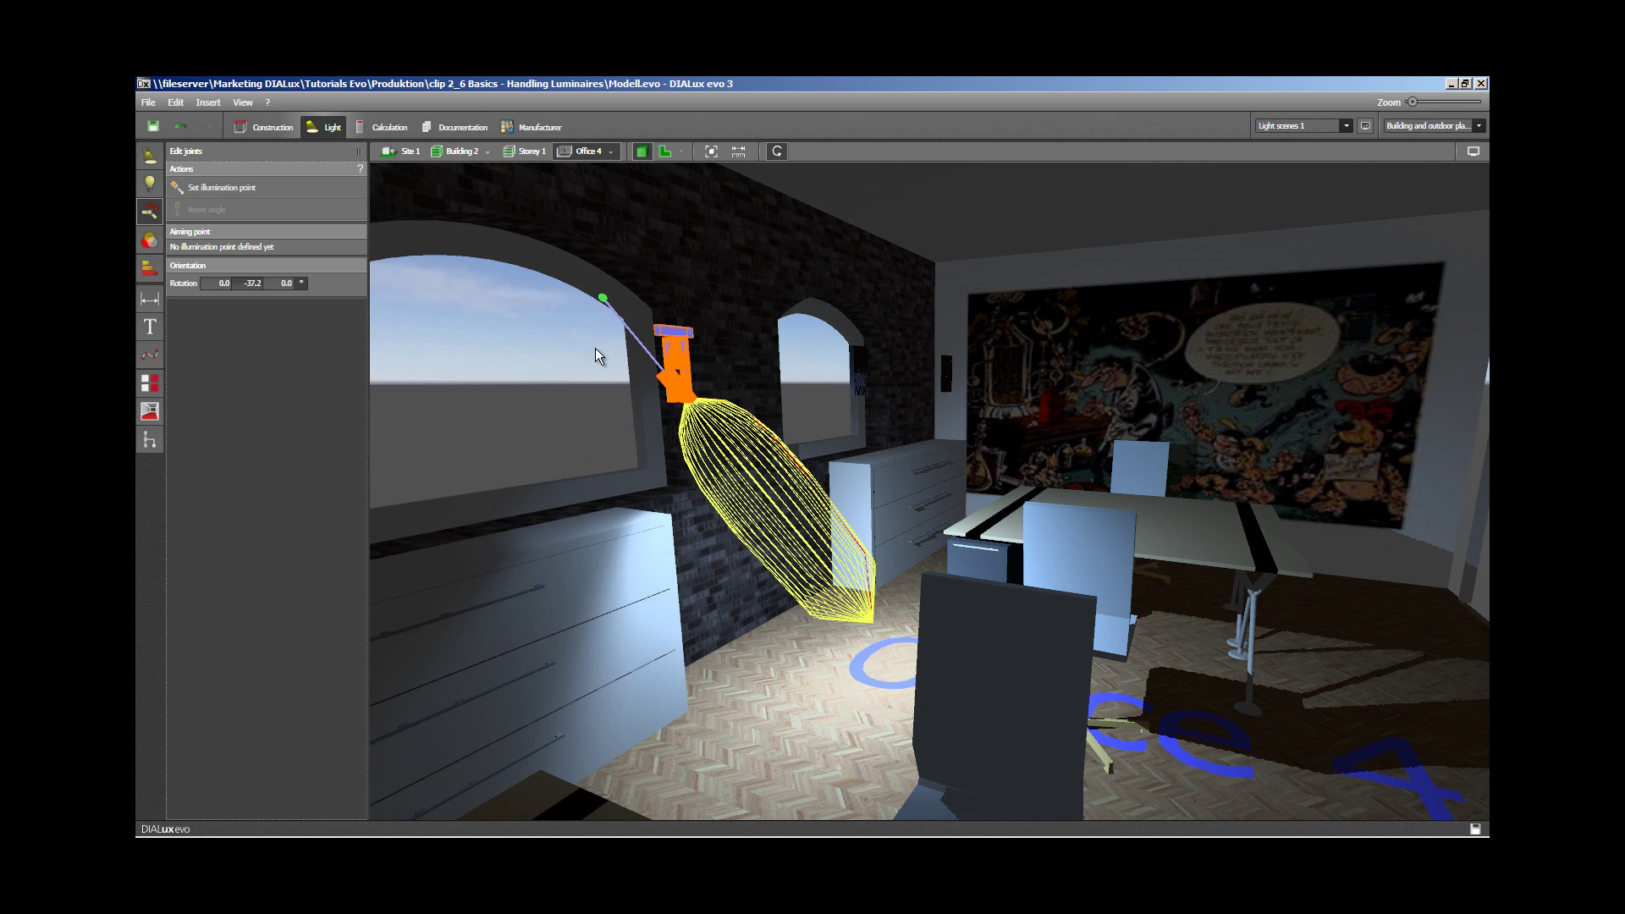